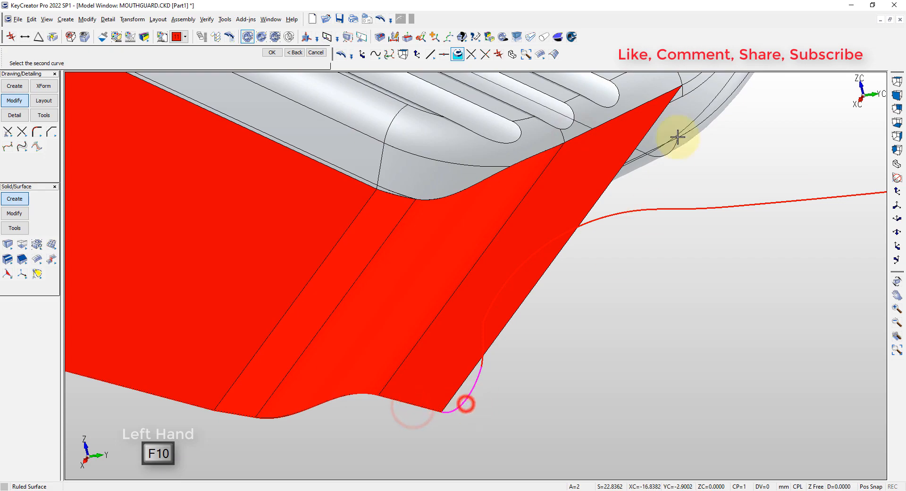
Create ruled surfaces between the mouthguard's lower edges and the red curve around the tight bend
click(677, 136)
drag(688, 85, 461, 374)
click(461, 374)
drag(514, 292, 565, 244)
click(414, 172)
click(436, 155)
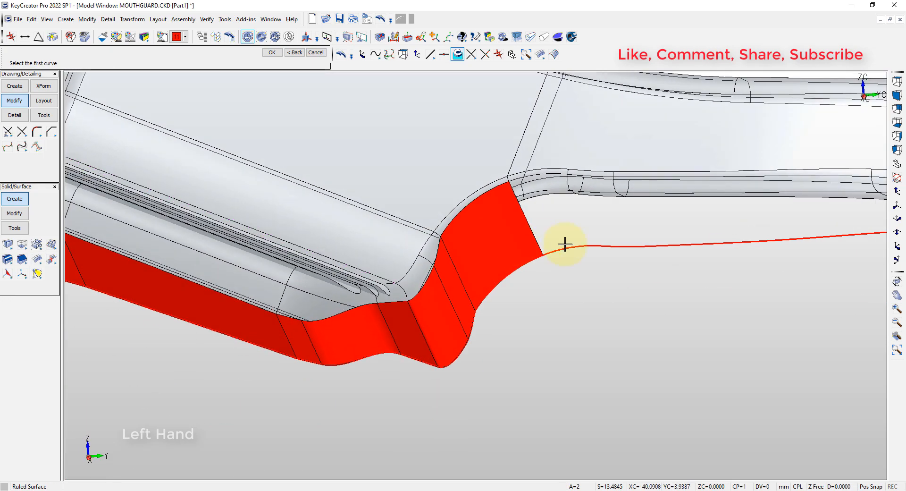
Add ruled surfaces joining the mouthguard's edge to the red curve past the bend, where the curve flattens
scroll(439, 302, up, 2)
click(432, 346)
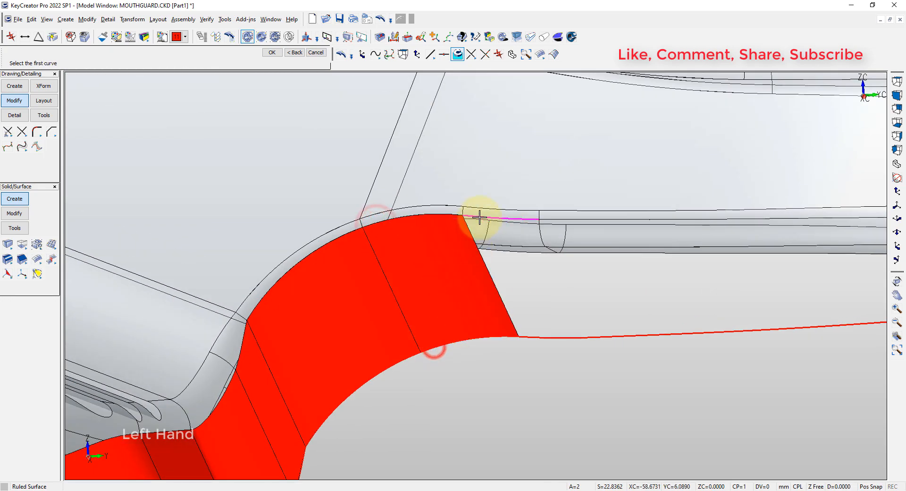
click(537, 336)
click(561, 221)
Complete the ruled surfaces between the mouthguard's edge and the red curve up to the curve's end at the end face
middle_drag(561, 220, 293, 337)
click(361, 295)
scroll(313, 357, up, 5)
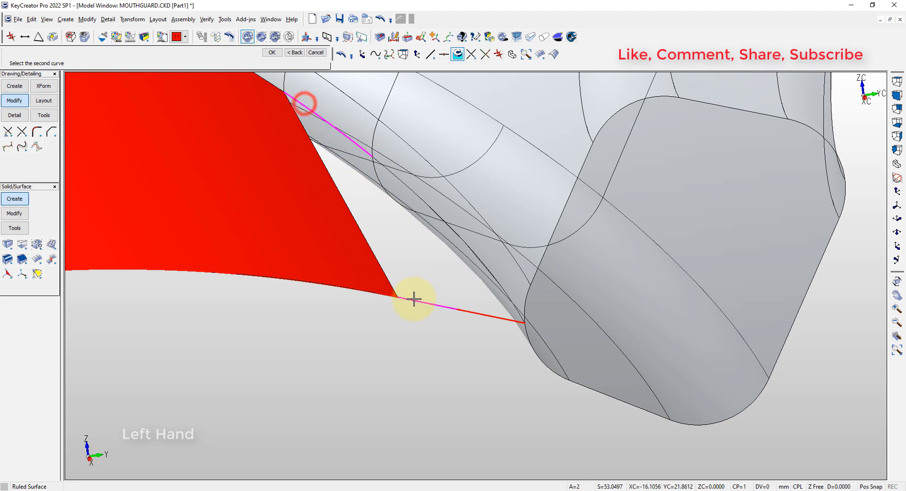
click(414, 299)
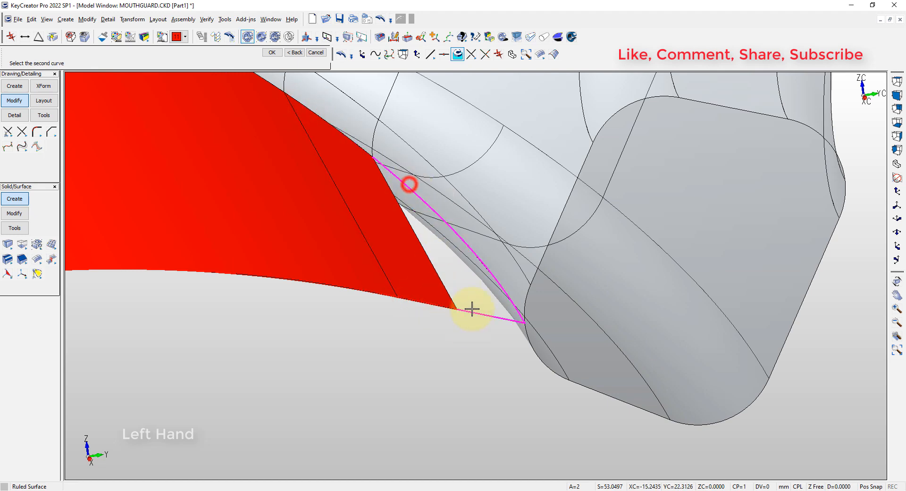
click(472, 309)
Start a NURBS chain with the ruled surface's straight outer border and the mouthguard's outer edges around the grooved end's rounded corner
key(alt+7)
key(alt+a)
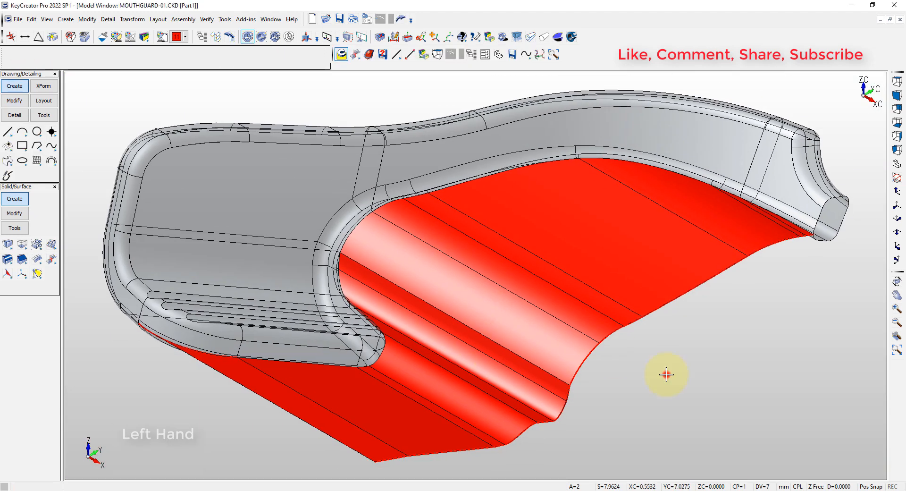
right_click(666, 374)
click(699, 425)
click(326, 436)
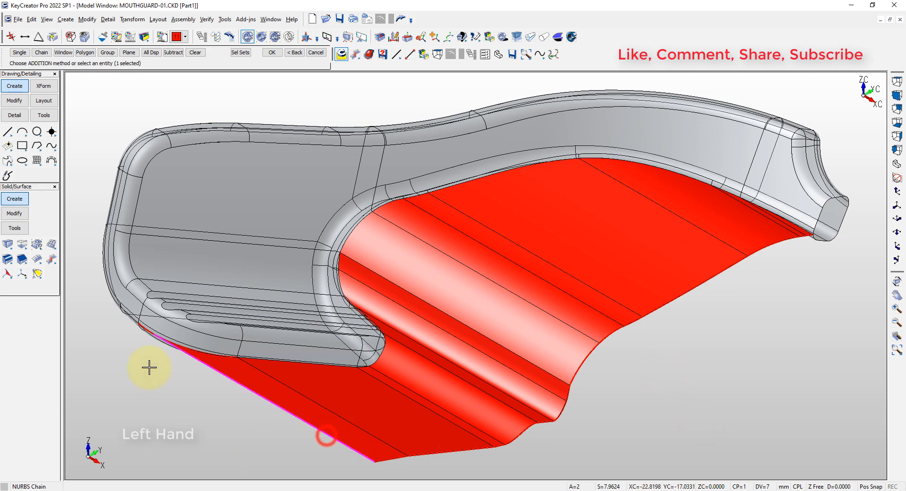
scroll(149, 367, up, 5)
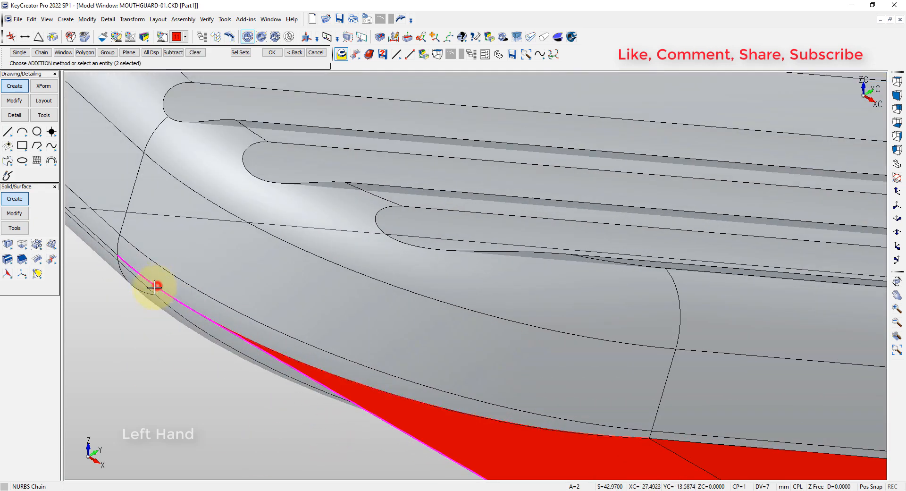
scroll(299, 330, down, 3)
scroll(271, 289, up, 5)
click(271, 289)
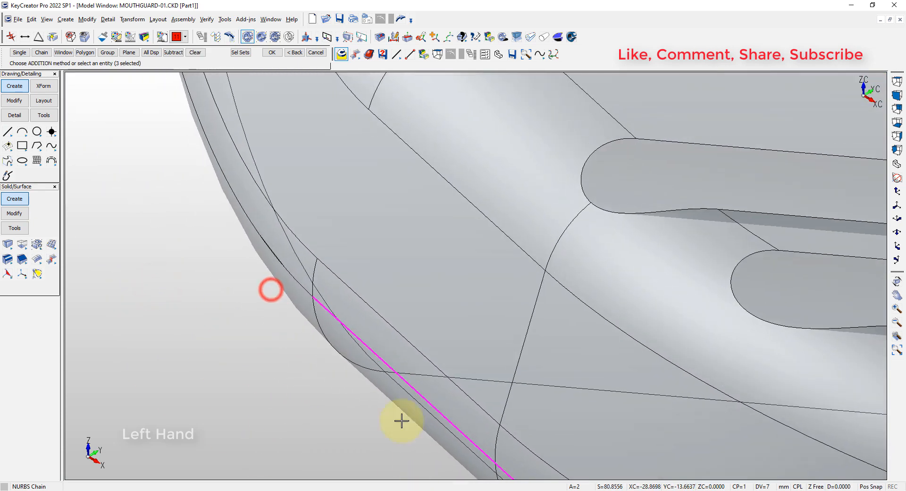
click(292, 281)
middle_drag(292, 282, 432, 272)
scroll(279, 326, down, 5)
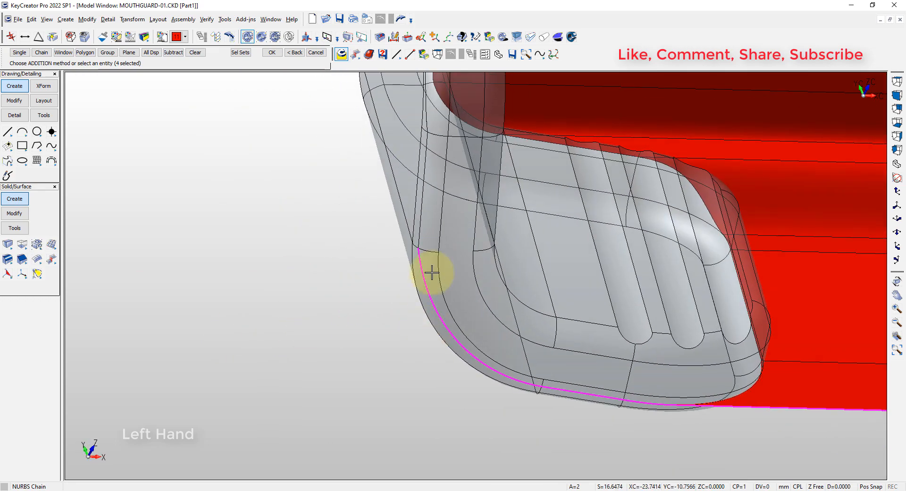
Add the outer edges running from the grooved end's corner along the mouthguard's side to the NURBS chain selection
middle_drag(417, 229, 394, 275)
scroll(392, 269, up, 3)
click(373, 309)
middle_drag(357, 310, 474, 309)
click(734, 166)
middle_drag(579, 206, 704, 454)
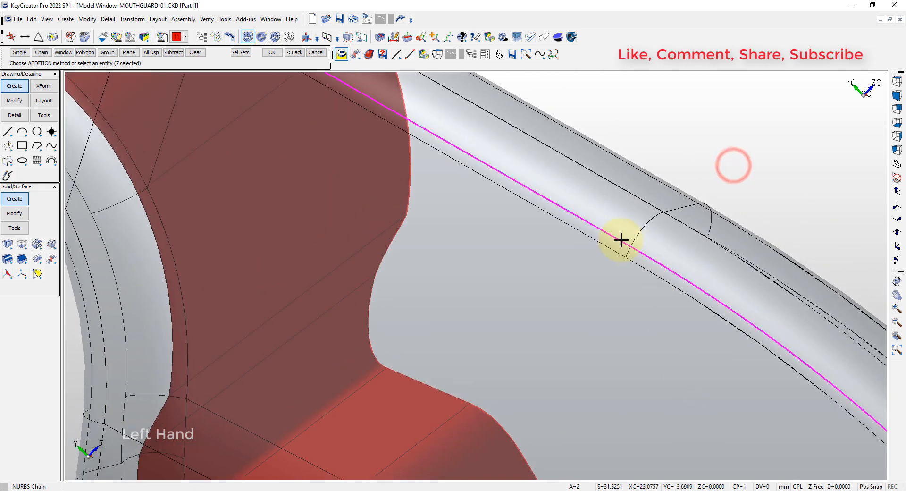
click(620, 240)
Extend the NURBS chain selection with the successive outer edges along the mouthguard's curved arm
middle_drag(352, 257, 548, 471)
scroll(465, 267, up, 4)
click(478, 263)
middle_drag(478, 262, 411, 384)
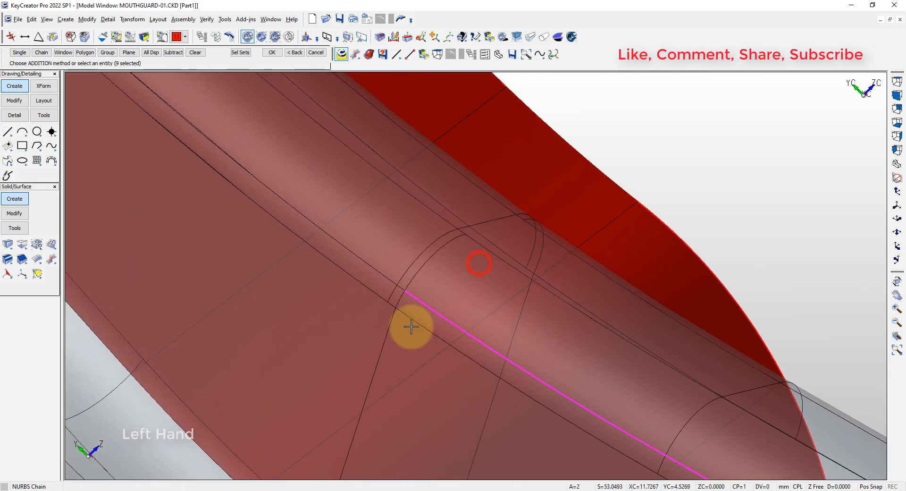
click(398, 289)
click(386, 276)
middle_drag(386, 276, 350, 327)
click(325, 225)
middle_drag(283, 250, 371, 270)
Add the last outer edges near the narrow end face and create the NURBS chain, deleting the original curves
scroll(371, 270, up, 6)
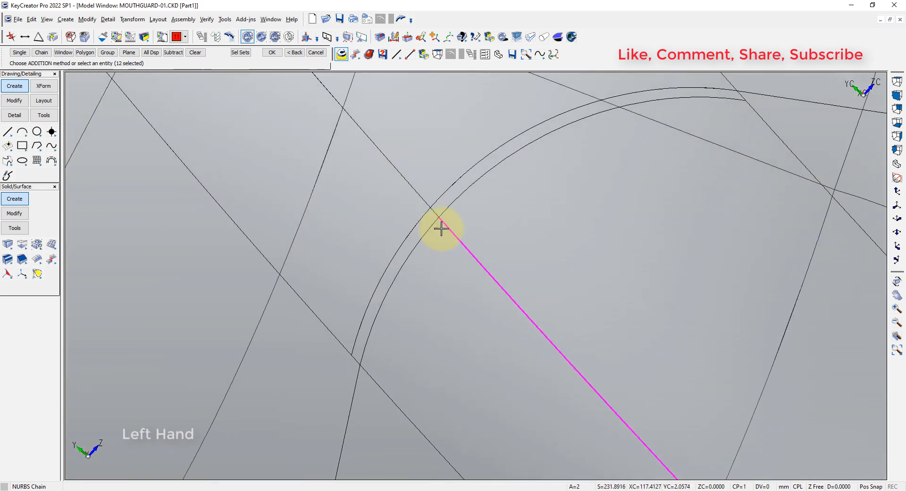
click(416, 195)
scroll(407, 253, down, 4)
middle_drag(406, 267, 409, 283)
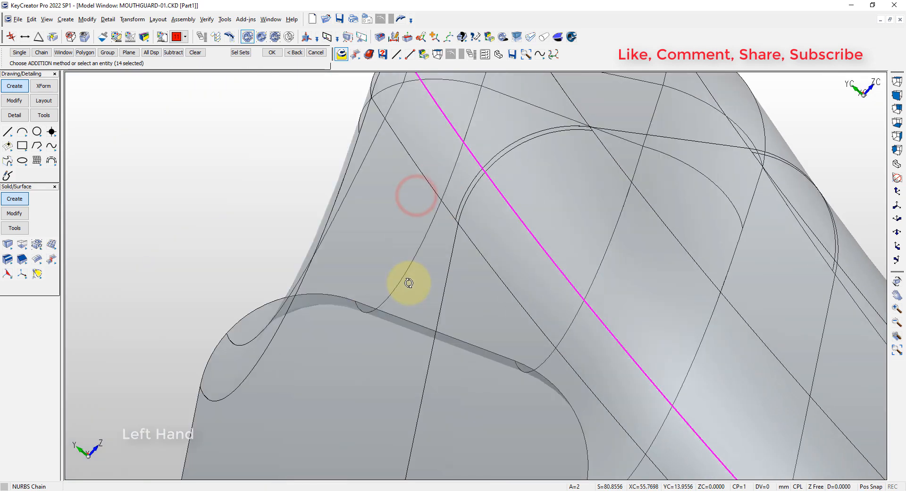
key(alt+7)
key(alt+a)
key(Return)
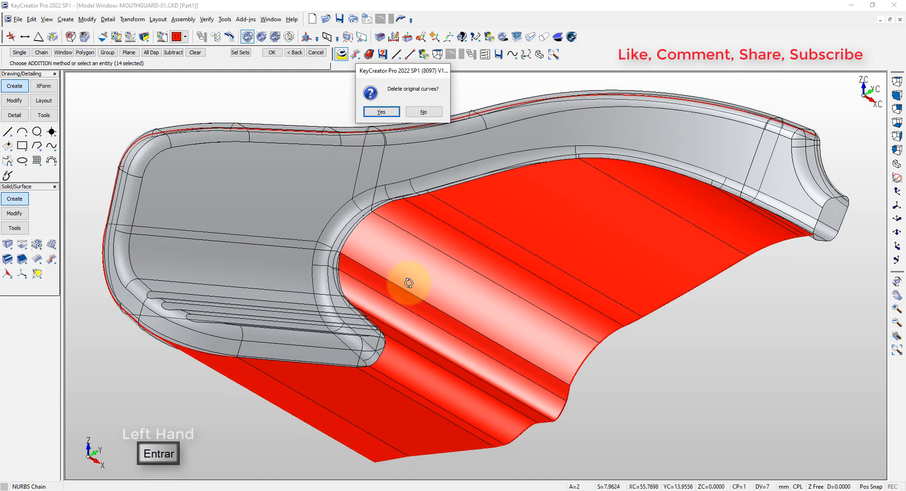
click(383, 112)
key(Escape)
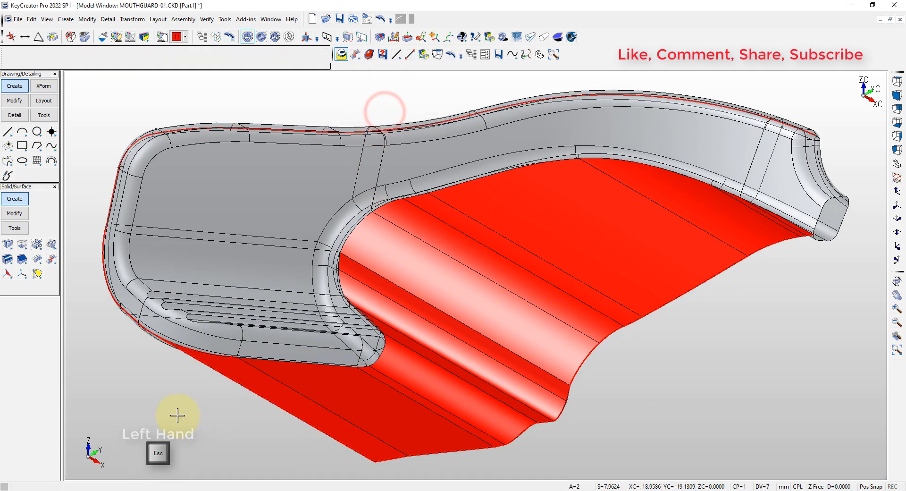
Create a Pull Direction parting surface from the chained curve, with angle 0 and length 40, pulling along positive Z and extending outward
click(15, 199)
click(51, 259)
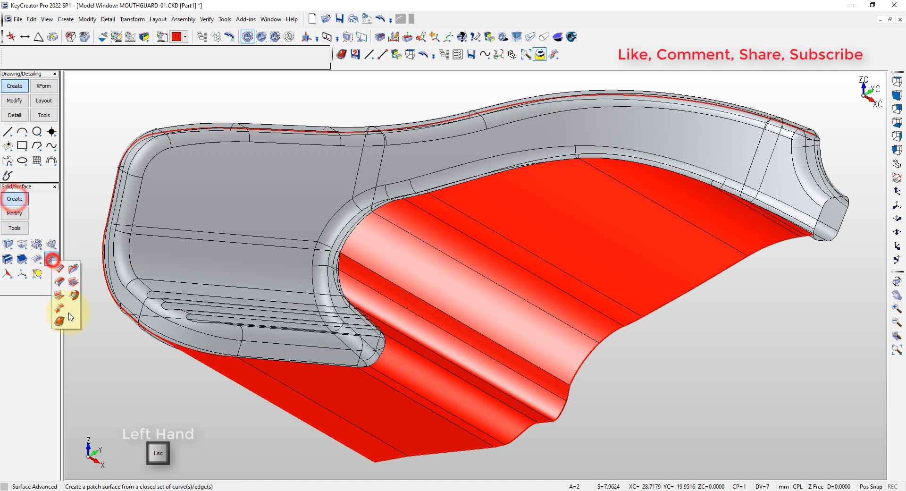
click(59, 318)
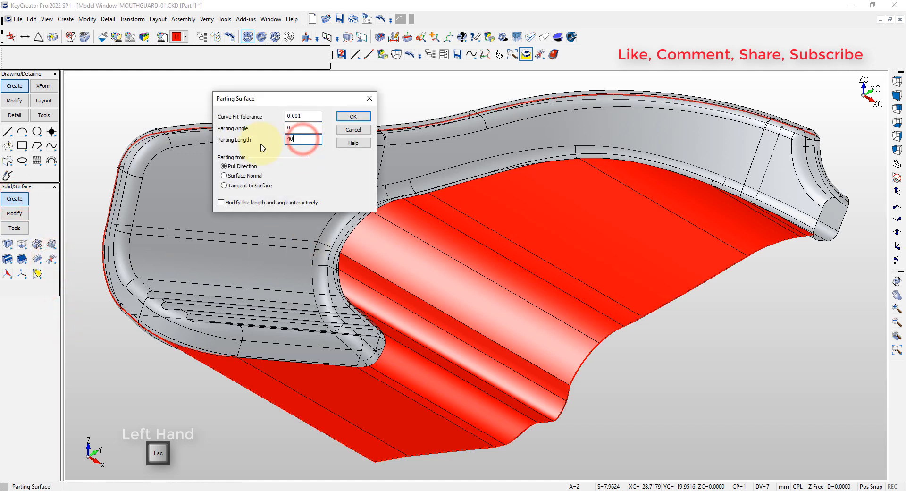
click(348, 116)
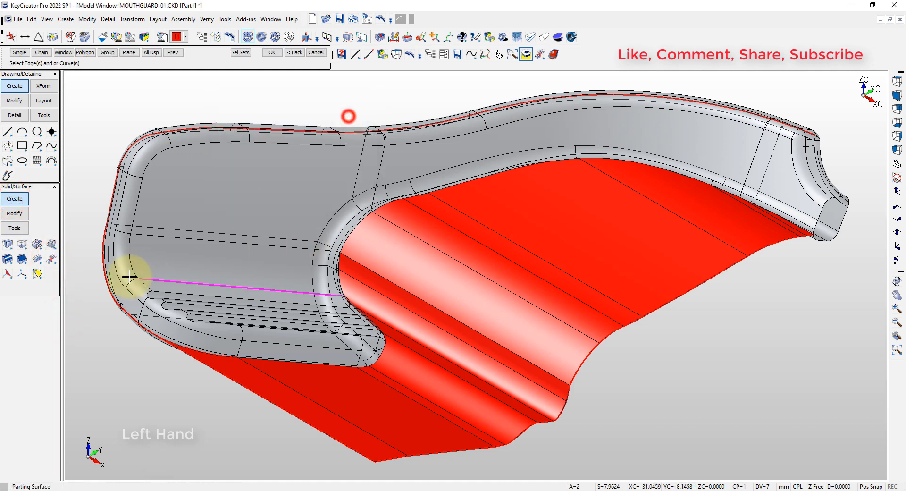
key(Return)
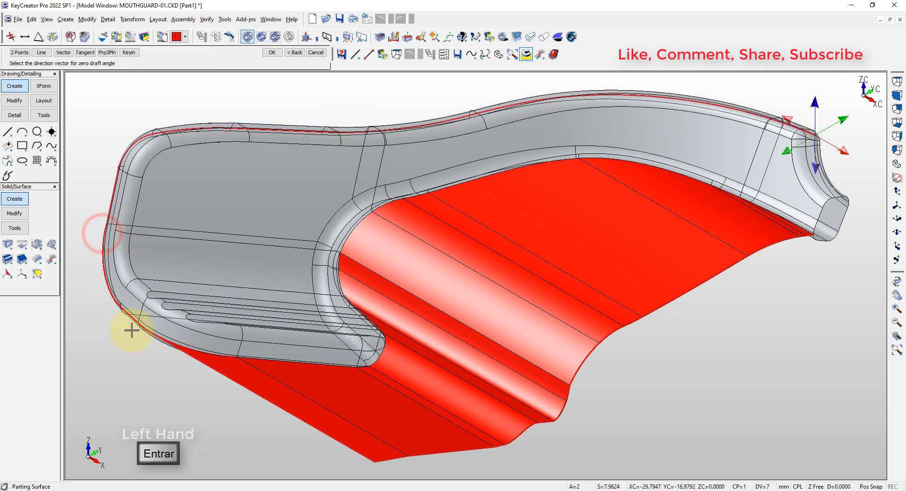
click(812, 104)
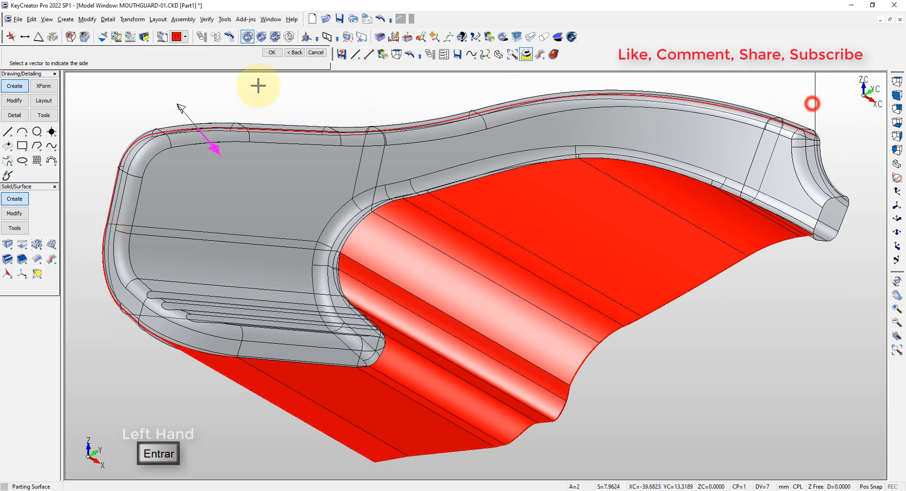
click(181, 102)
key(alt+a)
key(alt+1)
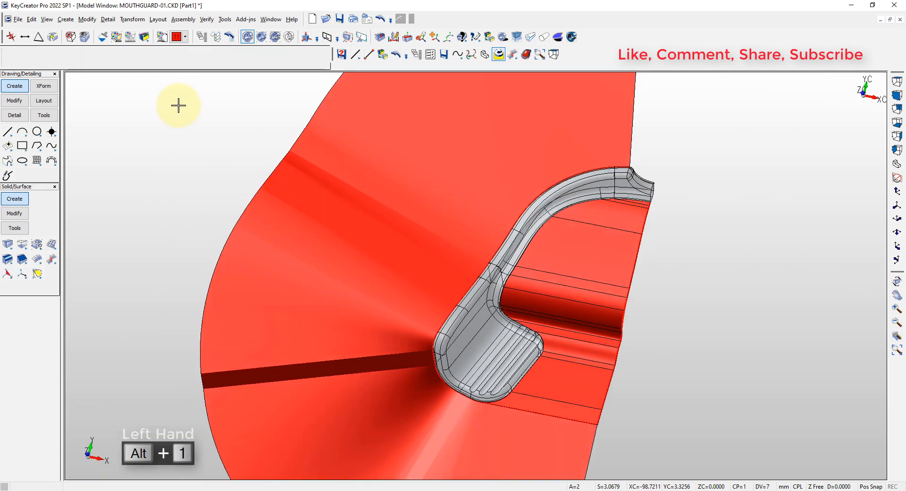
key(alt+a)
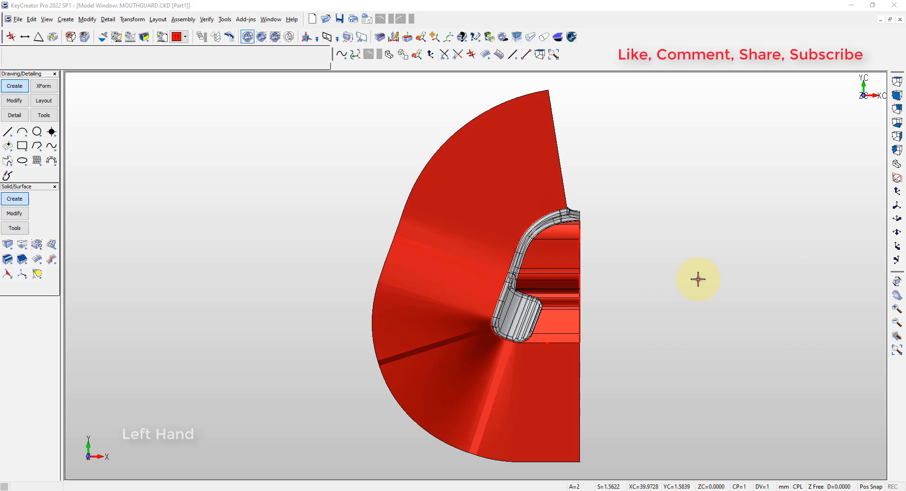
Apply transparency to the large outer parting surface using the Entire Bodies option
click(697, 278)
click(488, 38)
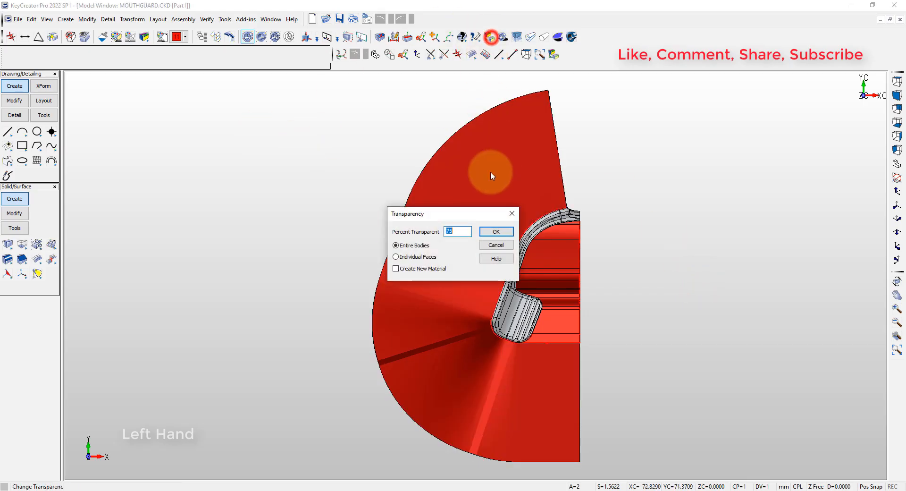
key(Return)
click(495, 183)
key(Escape)
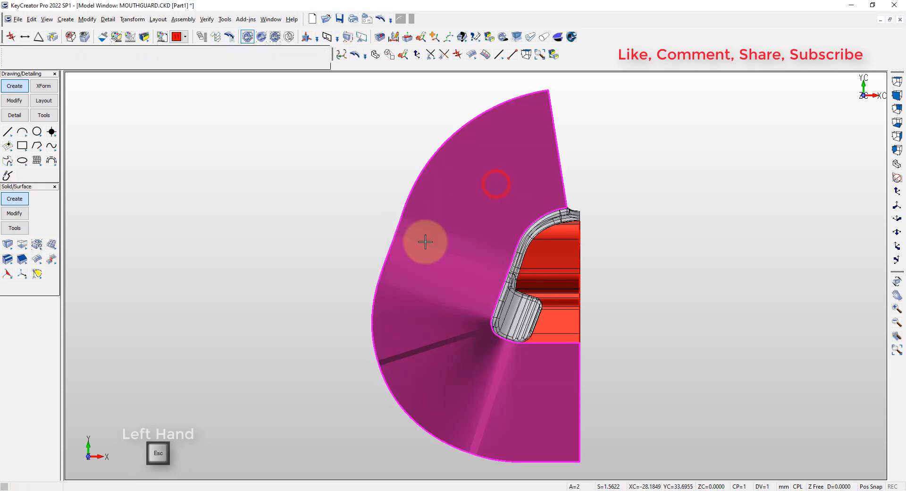
Draw an endpoint line from the edge junction beneath the grooves outward past the parting surface's outer border
scroll(516, 256, up, 3)
right_click(720, 236)
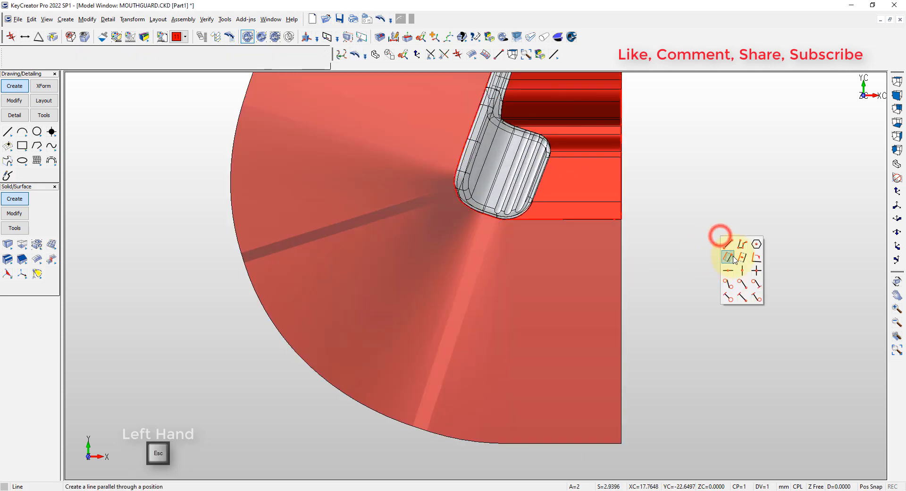
click(729, 244)
scroll(495, 204, up, 7)
scroll(499, 260, up, 2)
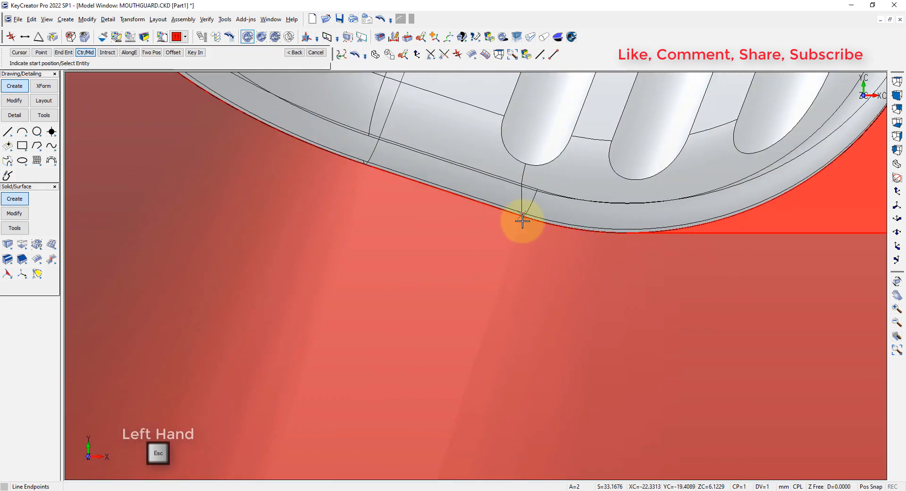
key(alt+a)
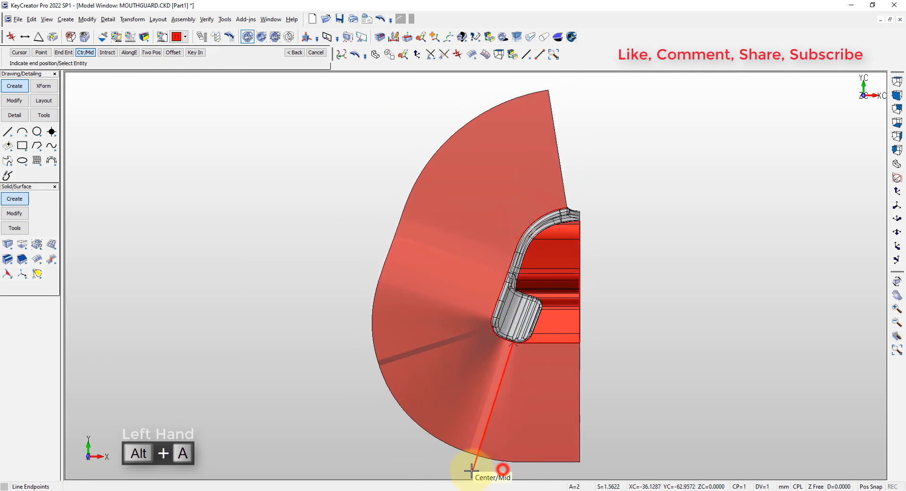
Draw a second line from the other end of the short straight edge beneath the grooves past the parting surface's border
key(F1)
key(alt+b)
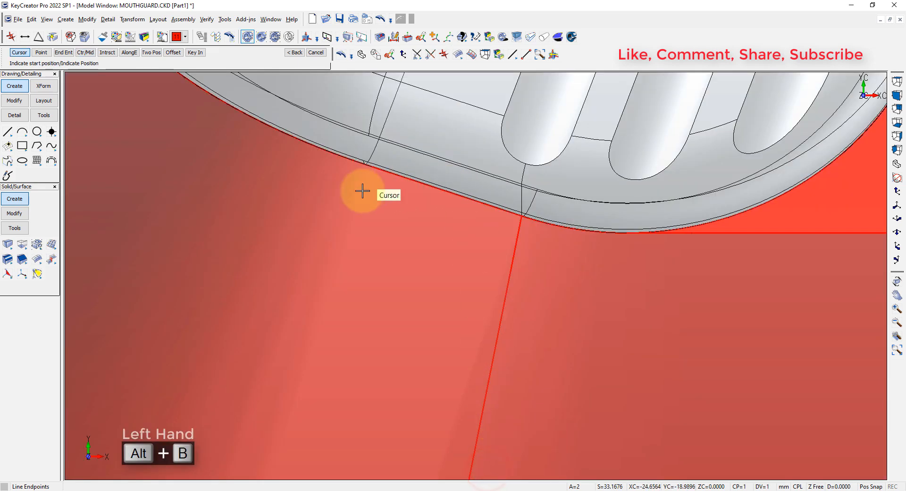
click(364, 170)
key(alt+a)
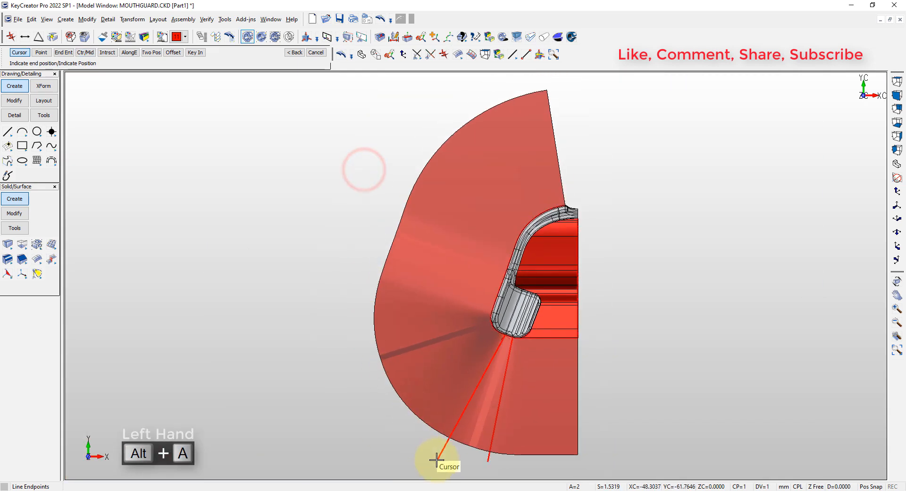
Draw two lines from both ends of the short edge at the grooved end's outer corner past the parting surface's border
key(alt+b)
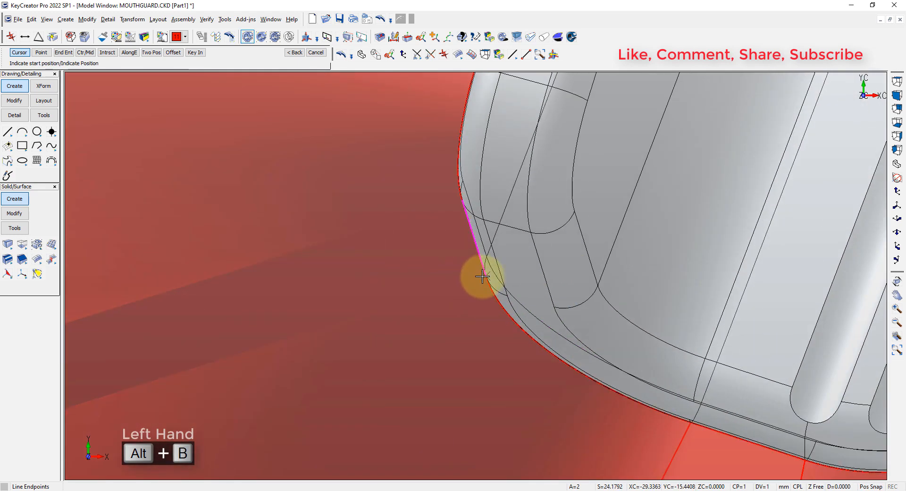
click(483, 276)
key(alt+a)
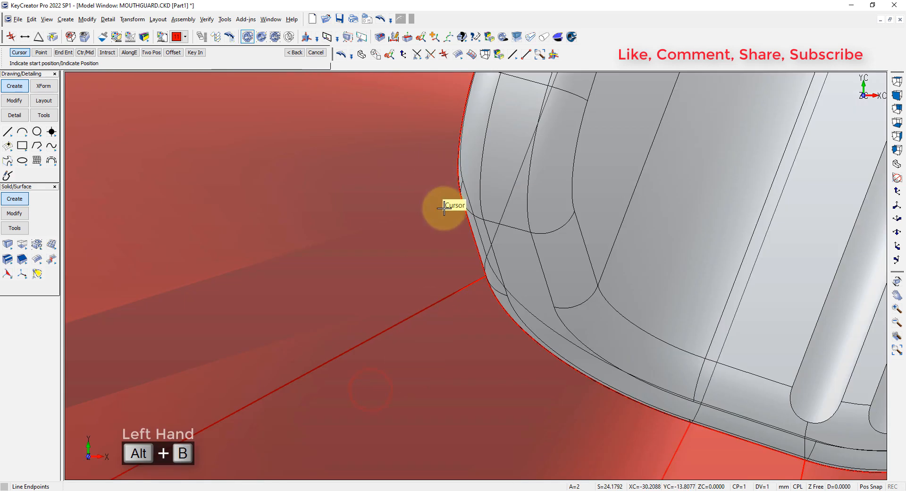
click(458, 203)
key(alt+a)
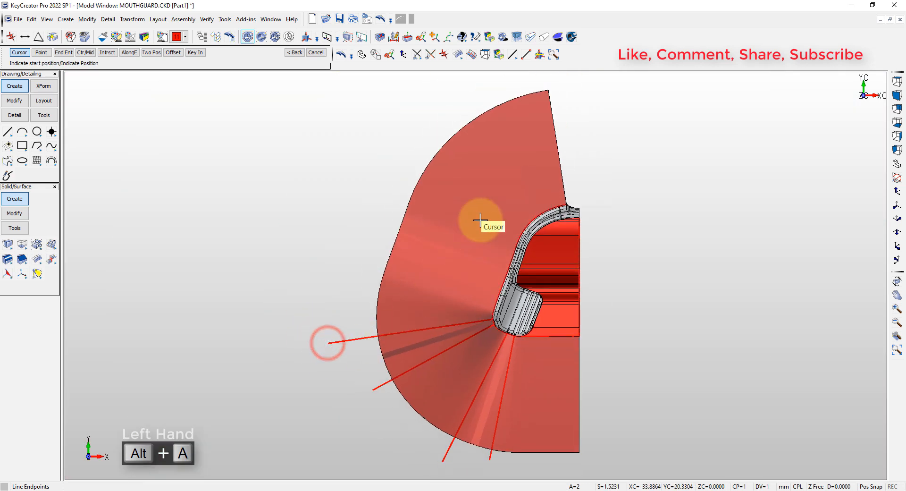
Draw a line from the edge junction where the grooved end meets the arm outward across the parting surface
key(alt+w)
drag(384, 198, 619, 330)
scroll(619, 330, up, 2)
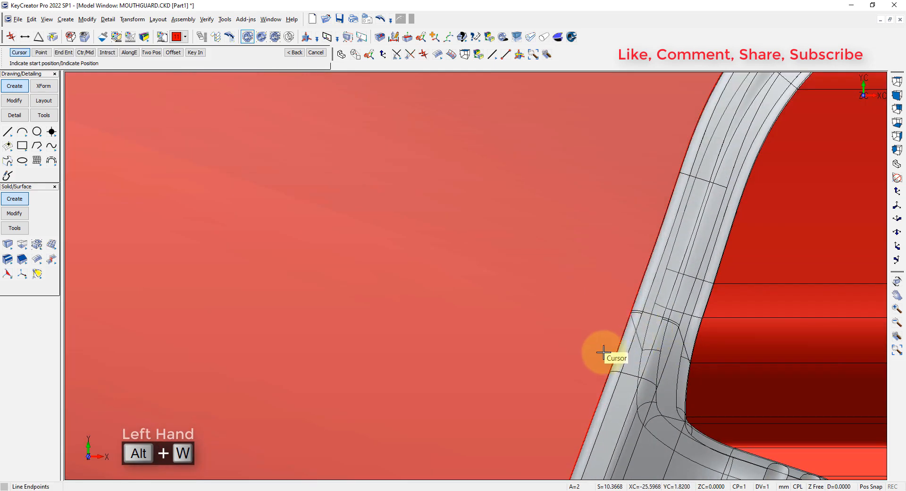
click(605, 371)
key(alt+a)
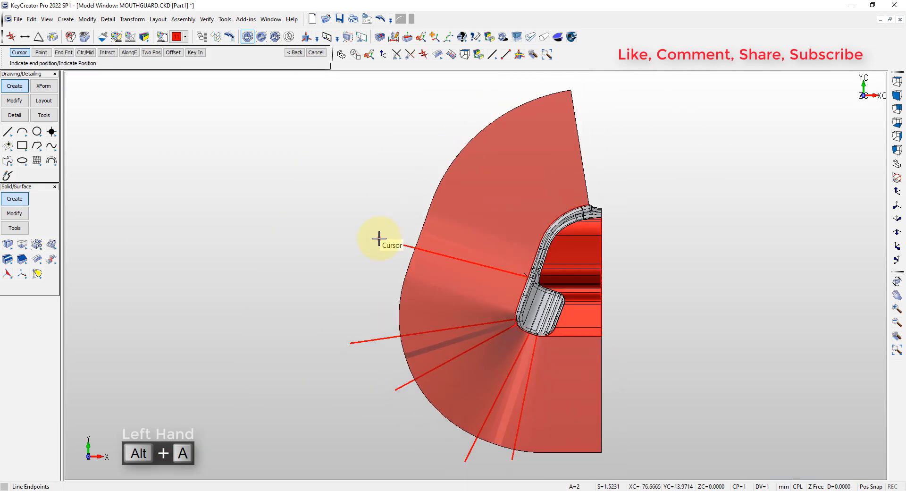
Draw a line from the next edge junction further along the arm outward past the parting surface's outer border
key(alt+b)
middle_drag(562, 222, 553, 284)
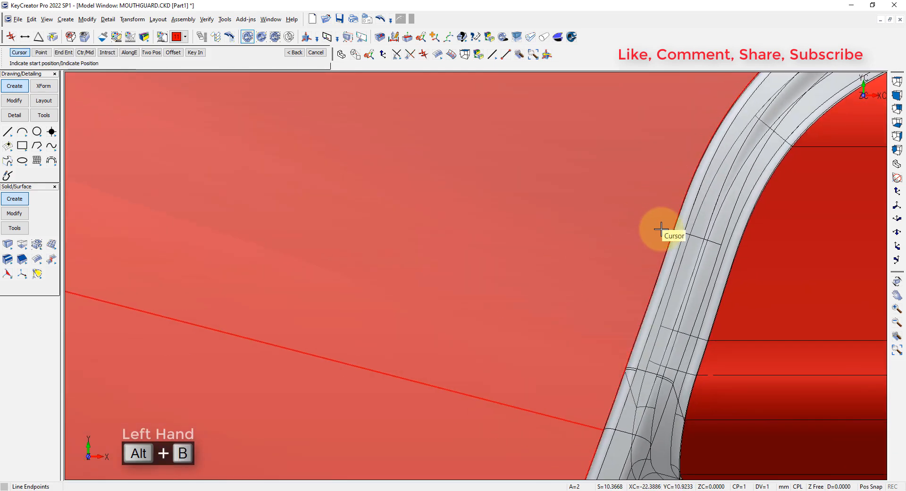
scroll(682, 232, up, 7)
click(694, 221)
scroll(451, 232, down, 3)
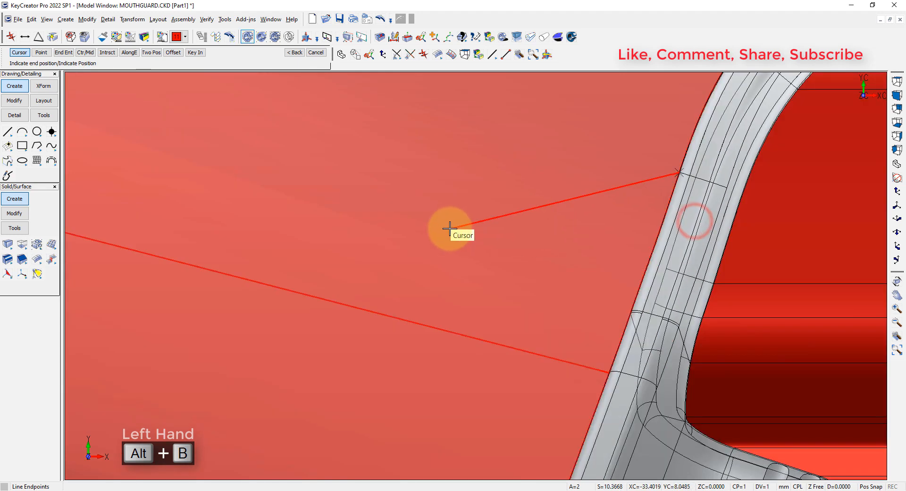
key(alt+a)
key(Escape)
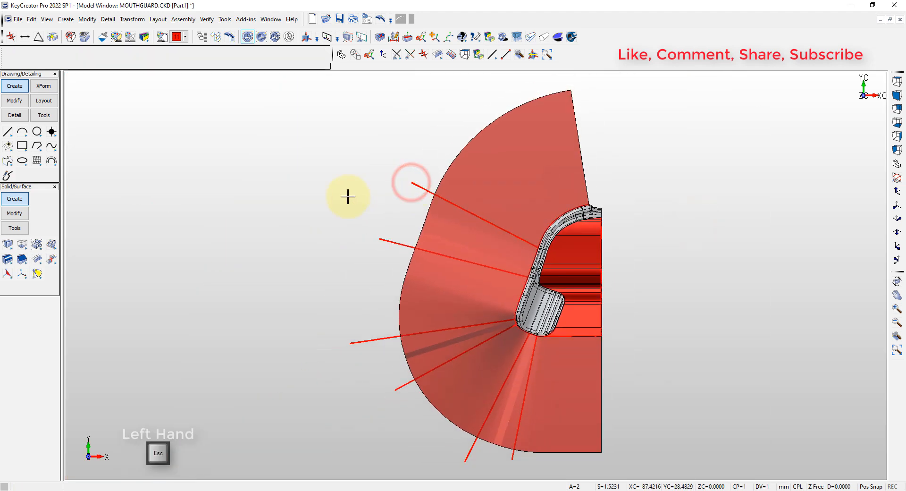
Break the outer parting surface at all six dividing lines with Break First
right_click(348, 196)
click(356, 204)
click(488, 185)
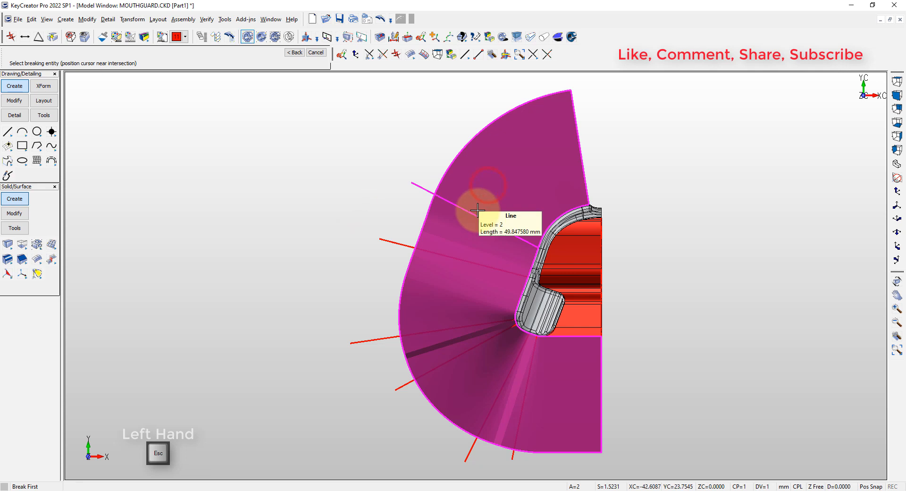
click(477, 209)
click(464, 232)
click(451, 258)
click(444, 289)
click(436, 333)
click(434, 348)
click(441, 364)
click(458, 387)
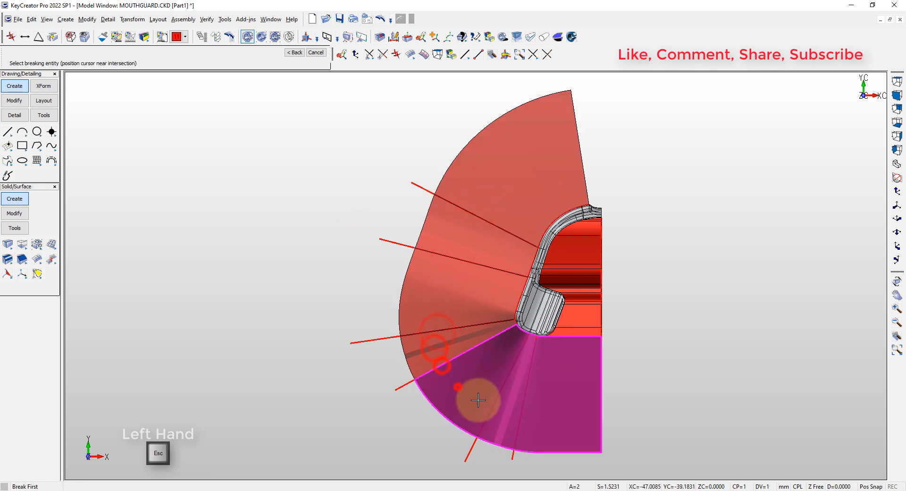
click(489, 406)
Delete the two narrow wedges around the grooved end and the strip beside the arm from the divided parting surface
key(Delete)
click(506, 413)
click(419, 350)
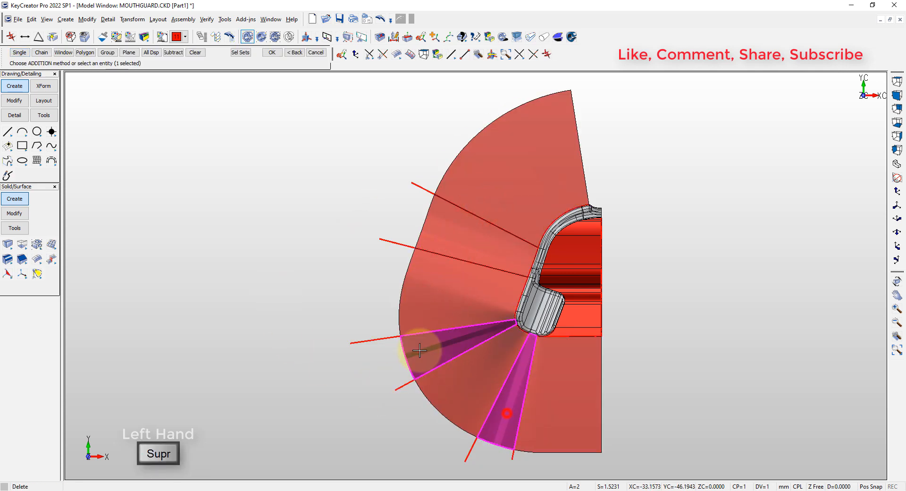
click(452, 238)
key(Escape)
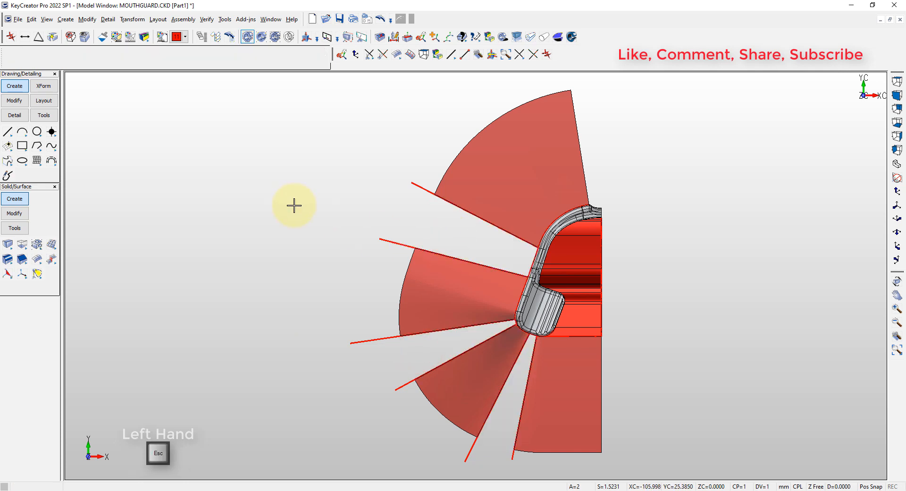
Bridge the three gaps in the outer border with blend splines and delete the six dividing lines
right_click(293, 202)
click(316, 251)
click(445, 180)
click(415, 257)
click(401, 330)
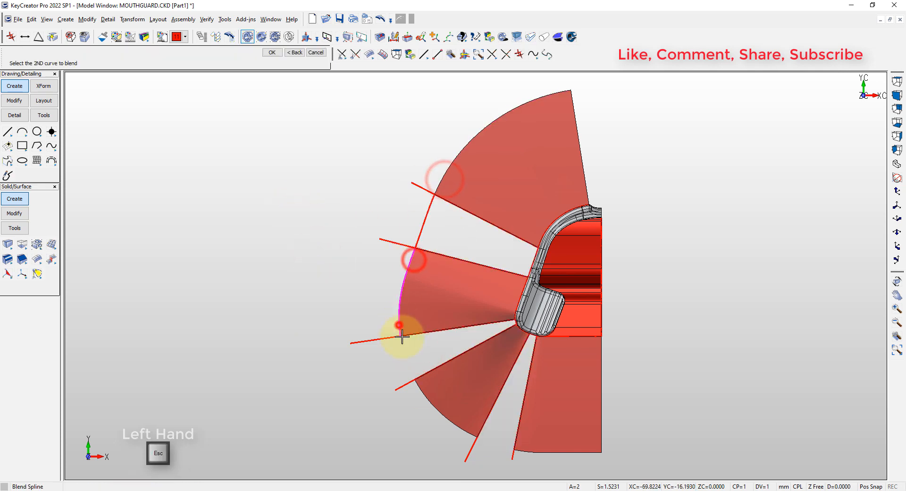
click(421, 392)
click(463, 426)
click(535, 448)
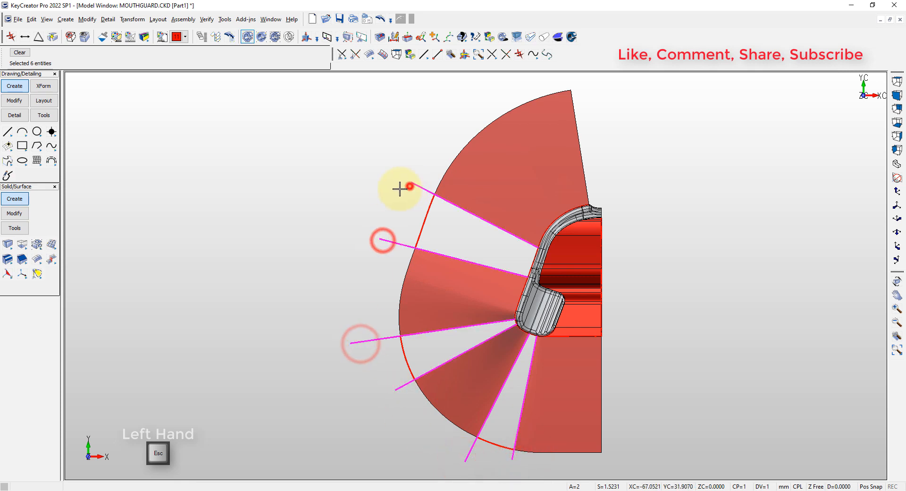
key(Delete)
Fill the gap beneath the grooves with a curve mesh surface at curve fit 0.001, bounded by its side edges, border spline and inner edge
scroll(501, 416, up, 6)
middle_drag(507, 418, 527, 315)
scroll(556, 290, up, 4)
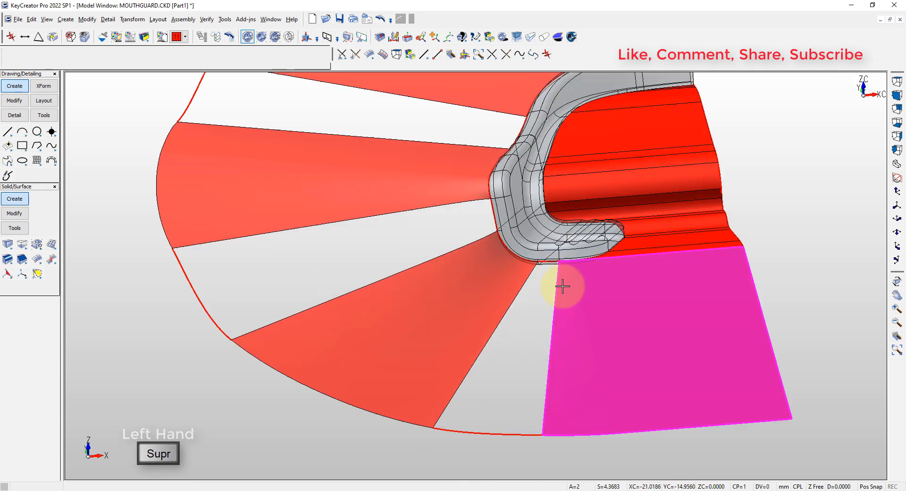
scroll(501, 354, up, 1)
right_click(502, 354)
click(525, 374)
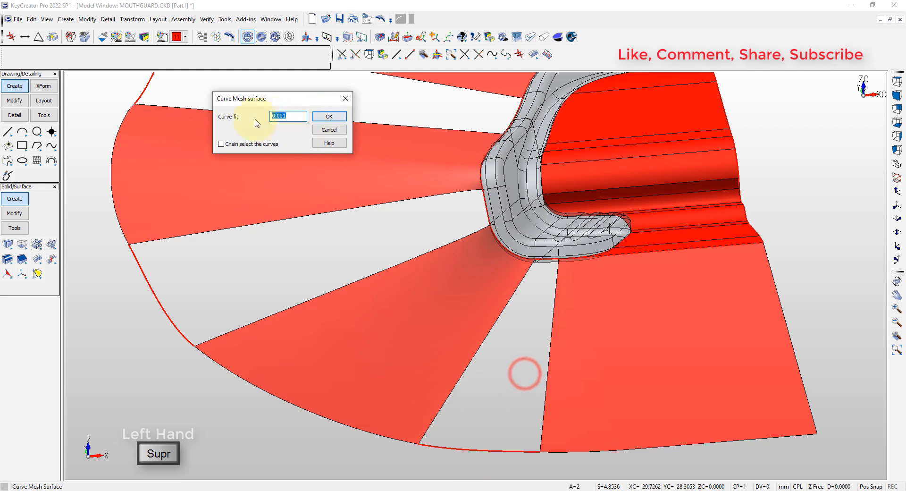
click(323, 115)
click(541, 429)
key(Return)
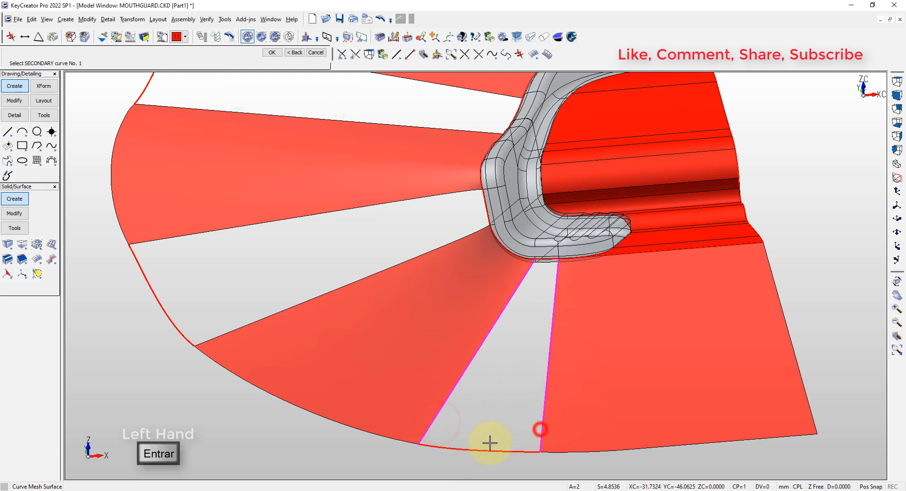
scroll(547, 247, up, 2)
click(501, 269)
key(Return)
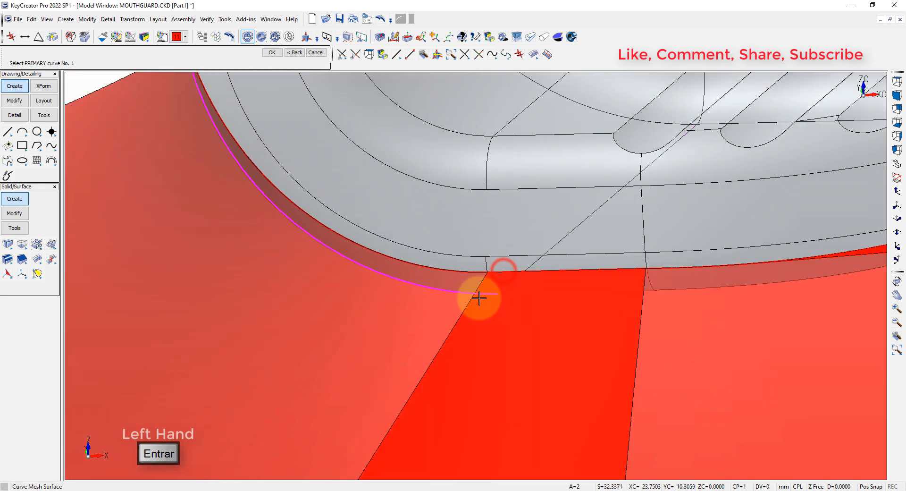
Fill the gap at the grooved end's outer corner with a curve mesh surface from its side edges, border spline and short inner edge
key(alt+a)
middle_drag(446, 370, 532, 392)
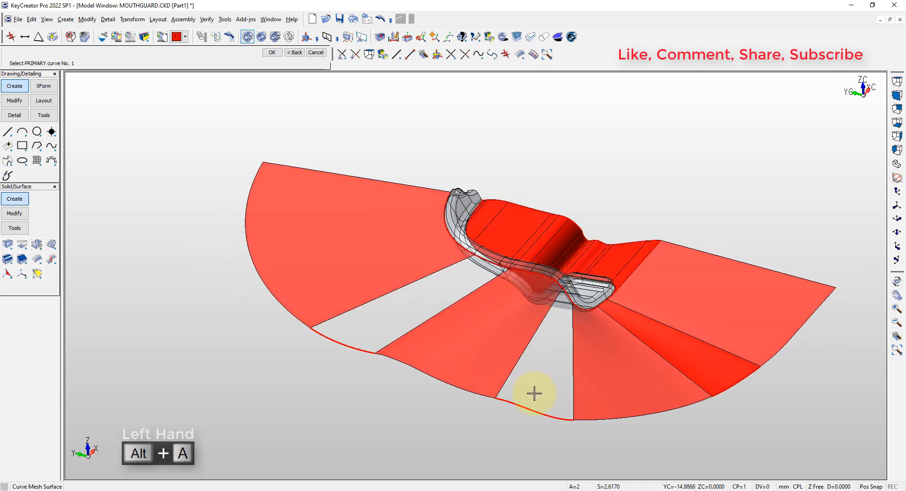
scroll(543, 377, up, 3)
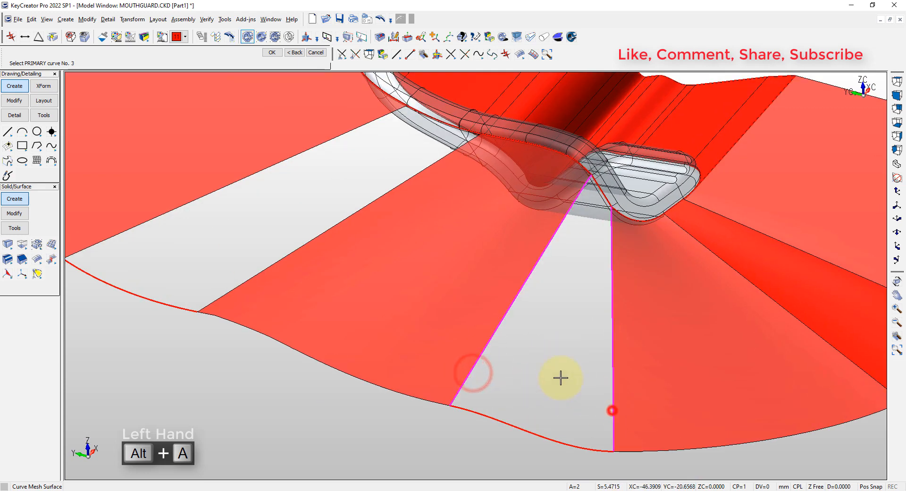
click(471, 411)
key(Return)
scroll(600, 171, up, 3)
click(601, 212)
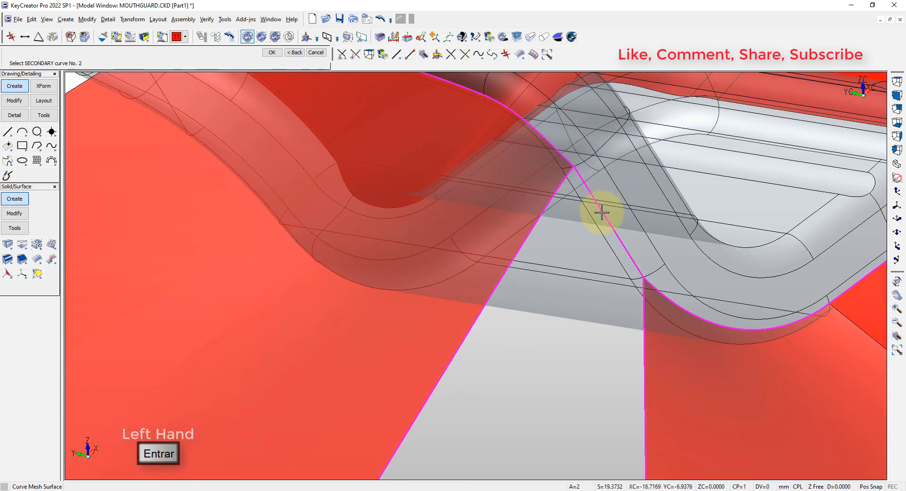
click(602, 212)
key(Return)
Fill the gap beside the arm with a curve mesh surface, combining its successive inner edge curves into one primary curve
scroll(540, 268, down, 10)
middle_drag(552, 359, 607, 388)
scroll(461, 262, up, 8)
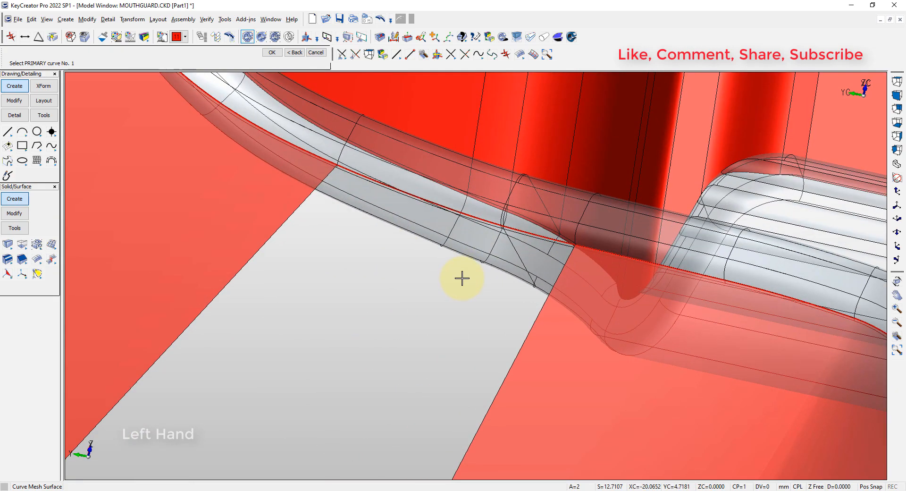
middle_drag(462, 278, 386, 326)
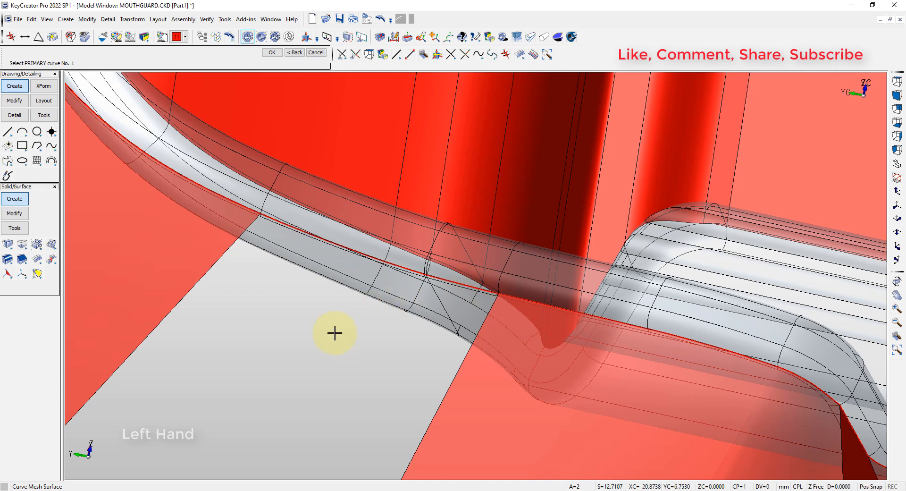
key(F10)
click(322, 118)
scroll(330, 250, up, 5)
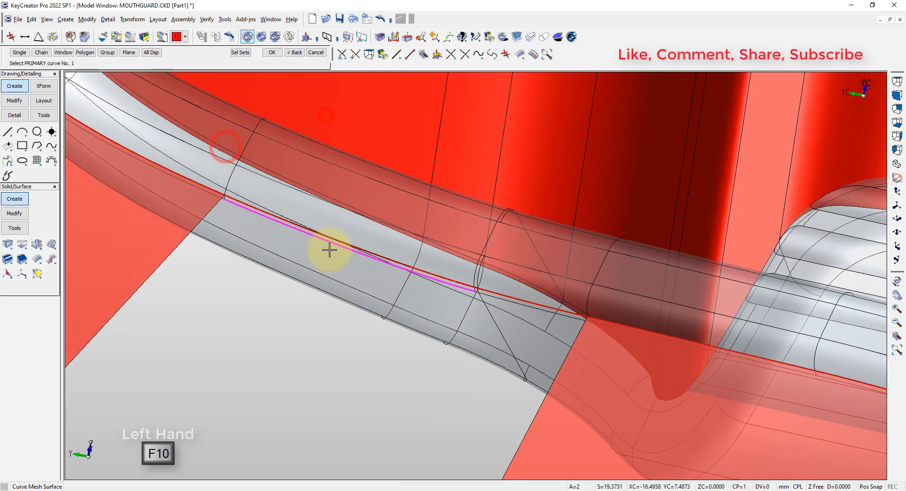
click(289, 220)
scroll(497, 301, up, 12)
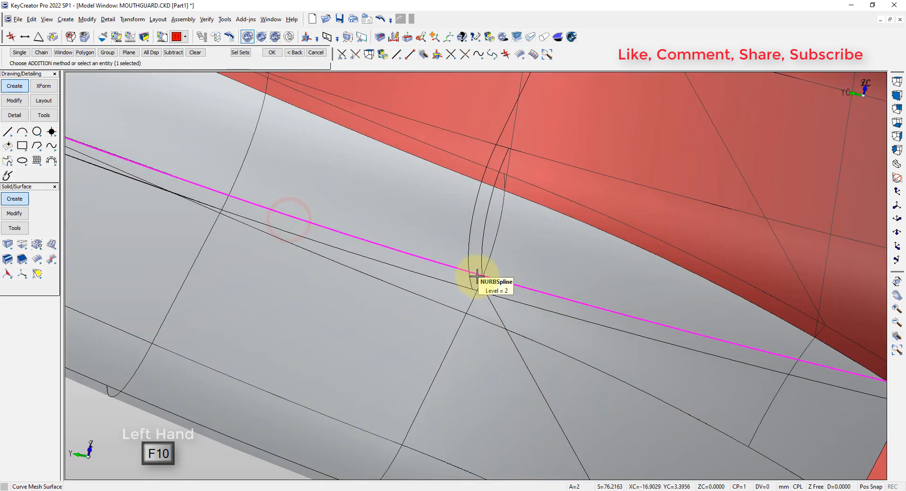
click(477, 279)
scroll(553, 296, down, 3)
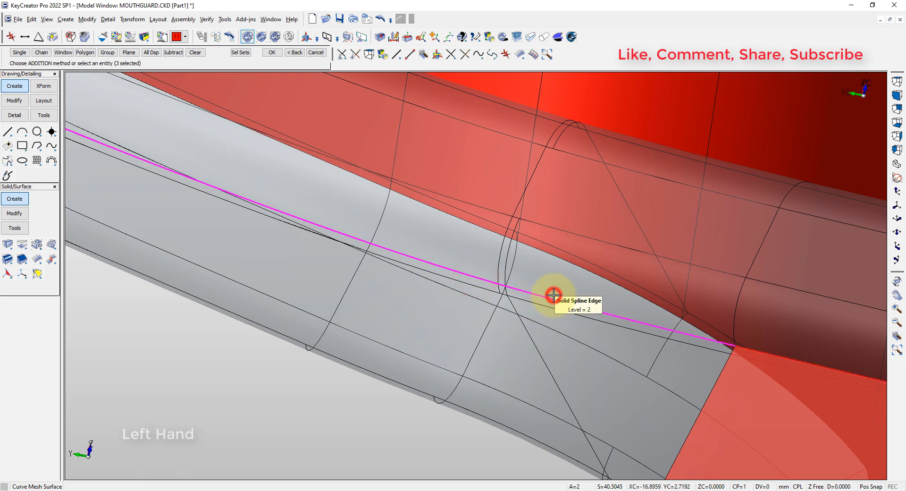
key(Return)
scroll(502, 313, down, 6)
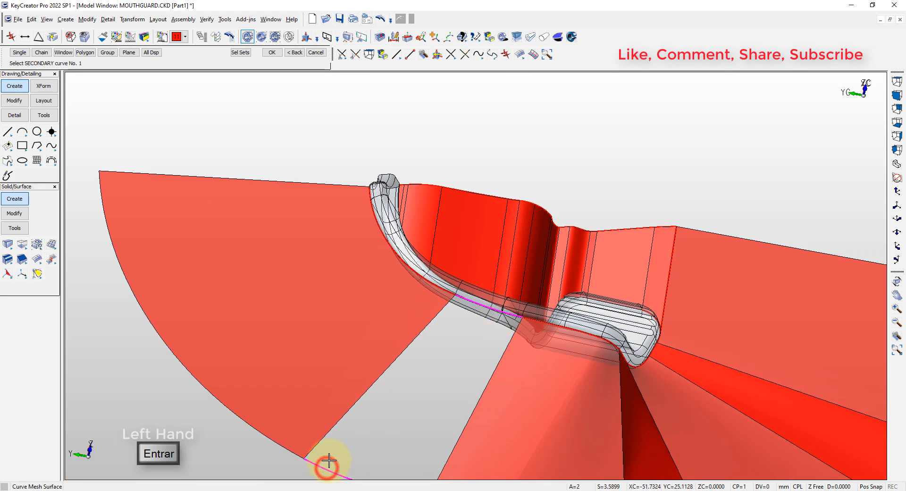
click(469, 355)
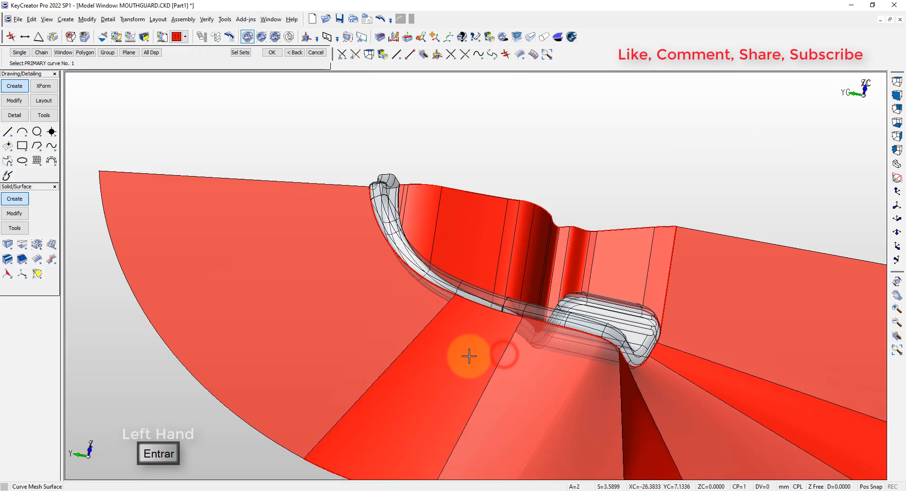
key(alt+7)
key(alt+a)
key(Escape)
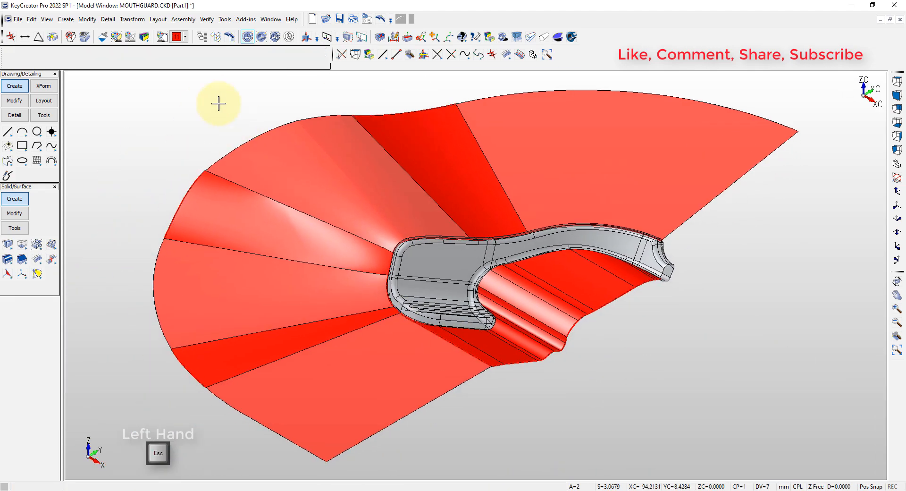
Extrude the curved edge at the arm's tip and the adjoining short edge along Y as spline surfaces beyond the parting surface
click(223, 114)
click(230, 123)
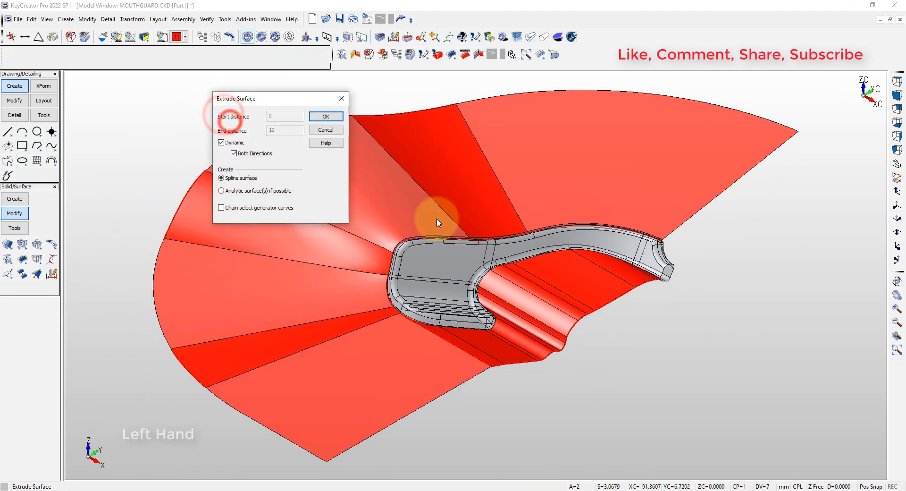
click(324, 116)
middle_drag(543, 307, 466, 354)
scroll(528, 307, up, 5)
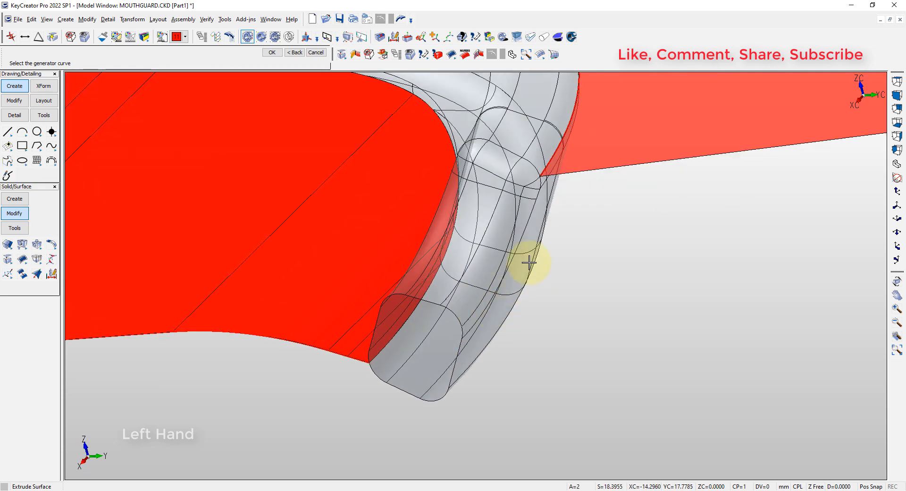
click(521, 206)
scroll(251, 372, down, 3)
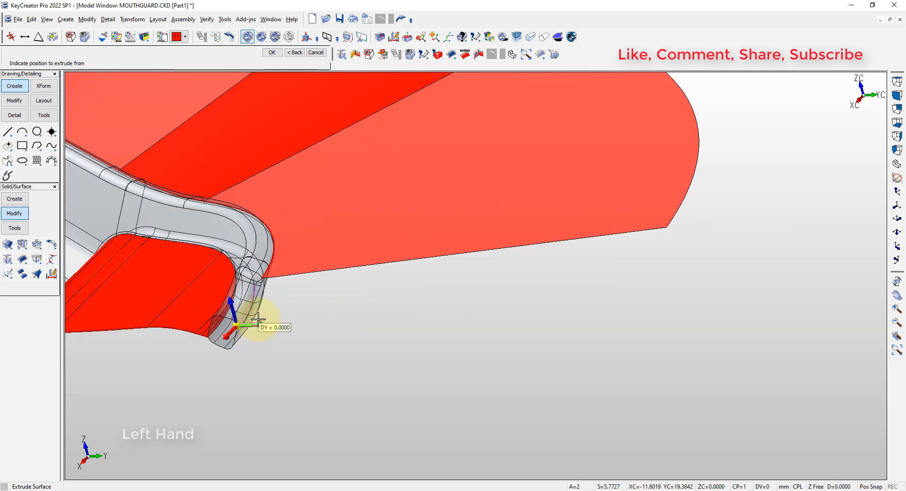
key(Return)
scroll(274, 298, up, 4)
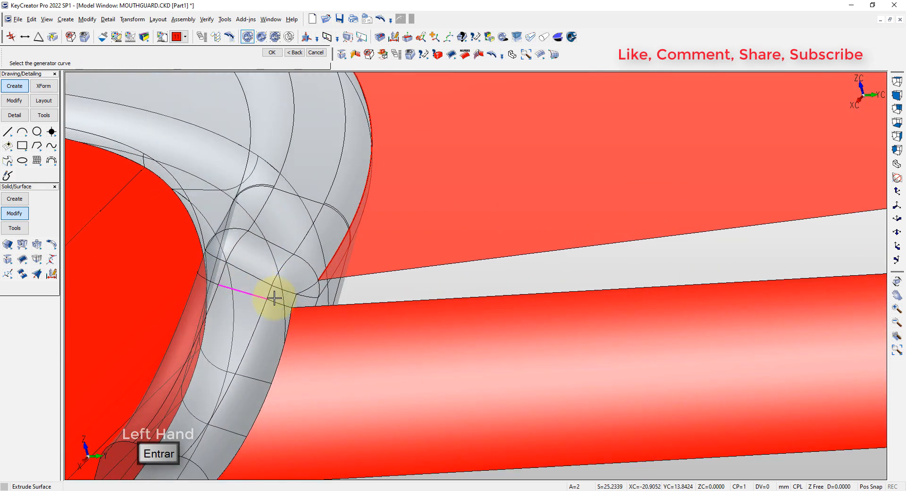
scroll(291, 300, down, 5)
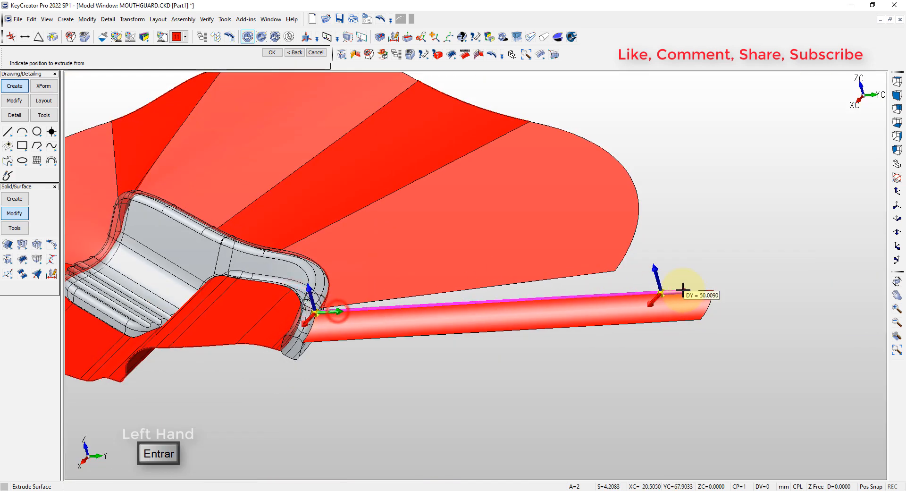
key(Escape)
Draw a horizontal line through the outer corner of the parting surface near the extruded strips
key(alt+1)
key(alt+a)
scroll(553, 140, up, 4)
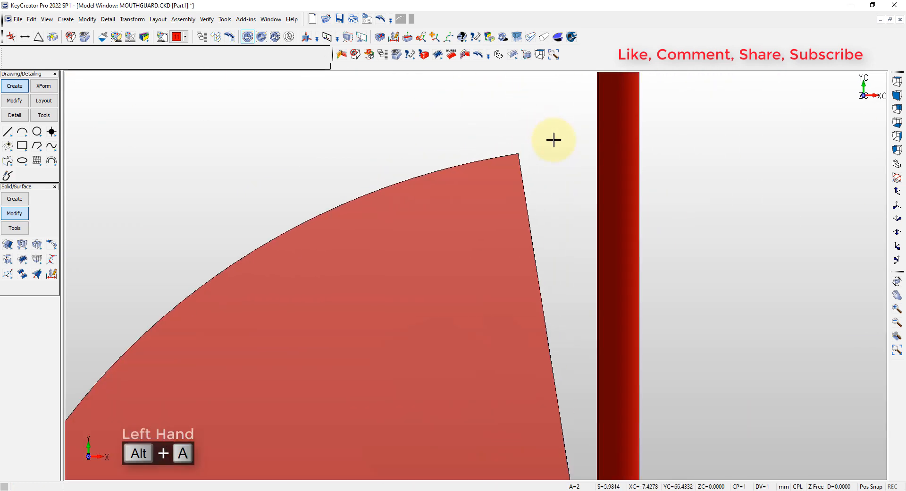
right_click(554, 140)
click(561, 175)
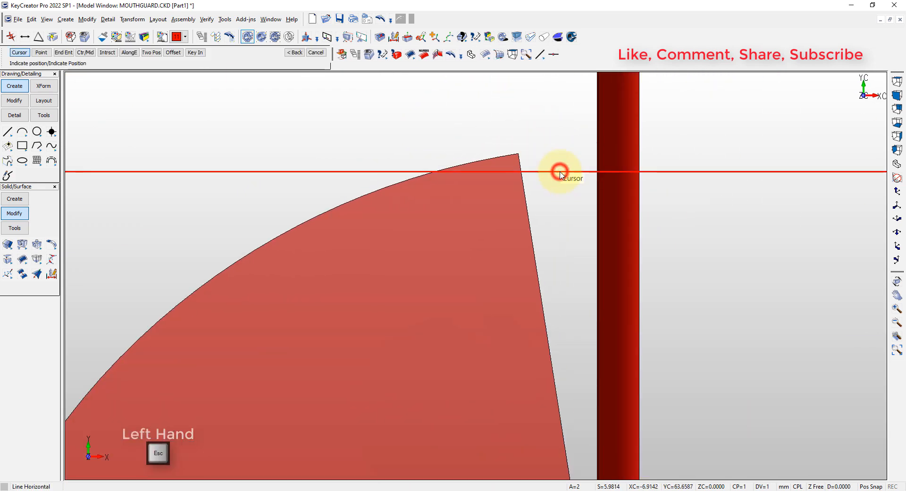
click(518, 153)
Trim the extruded surfaces to the horizontal line and delete the line
right_click(554, 179)
click(563, 187)
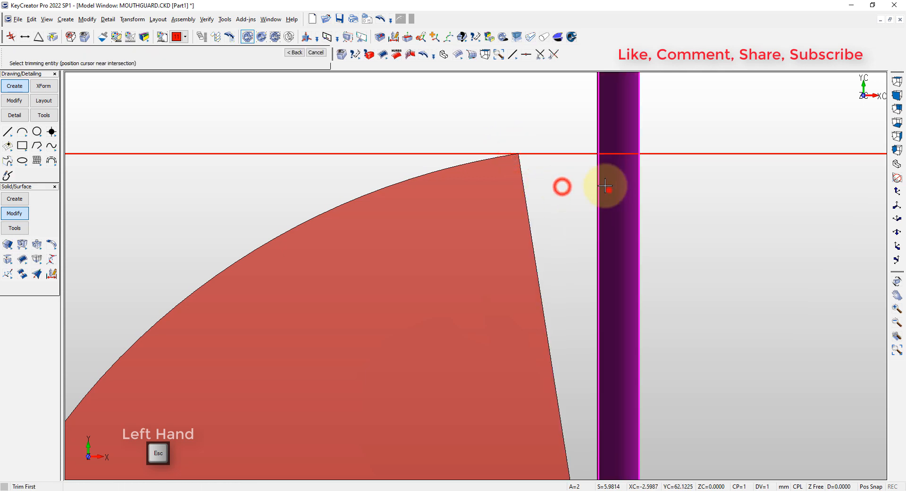
click(597, 171)
click(572, 154)
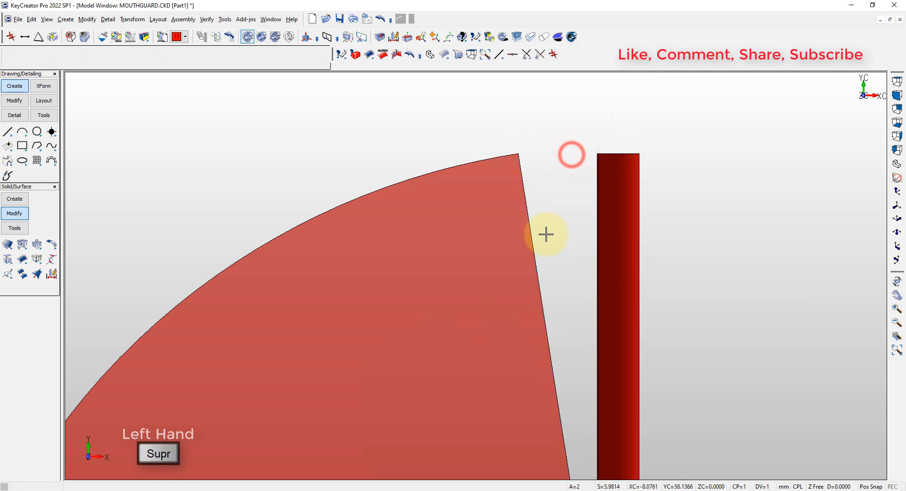
Draw an endpoint line from the parting surface's outer corner to the nearest corner of the trimmed extruded strip
right_click(546, 239)
click(555, 242)
key(F3)
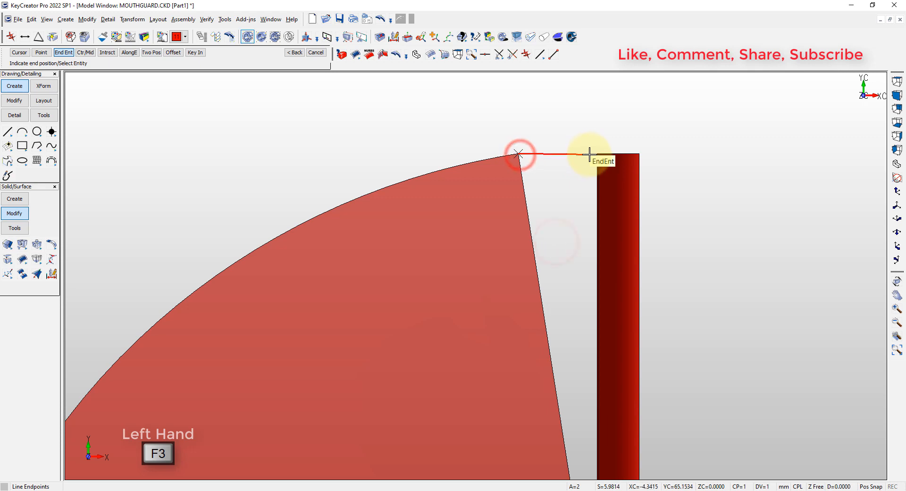
click(589, 154)
key(Escape)
middle_drag(617, 242, 296, 386)
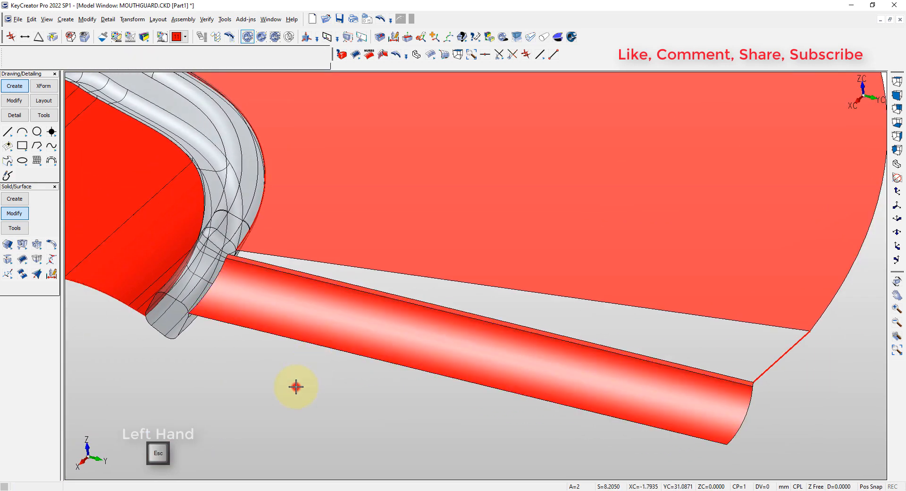
Create a curve mesh surface across the wedge-shaped gap between the main parting surface and the extruded strip at the arm's tip
right_click(296, 387)
click(318, 405)
click(331, 113)
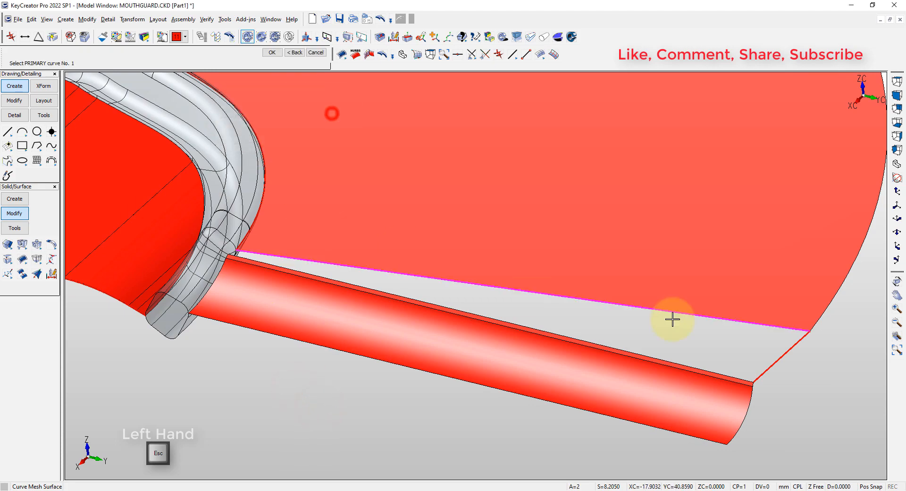
key(Return)
click(793, 346)
scroll(236, 259, up, 6)
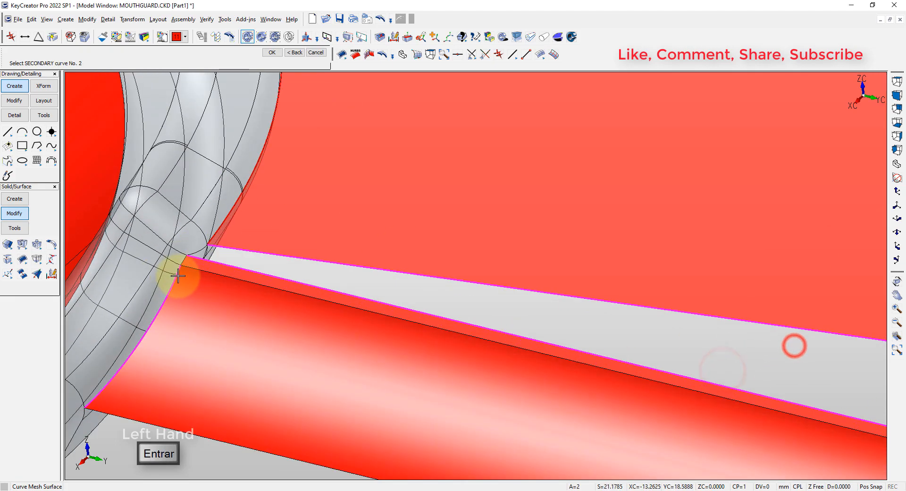
click(200, 241)
key(Return)
key(alt+a)
key(alt+7)
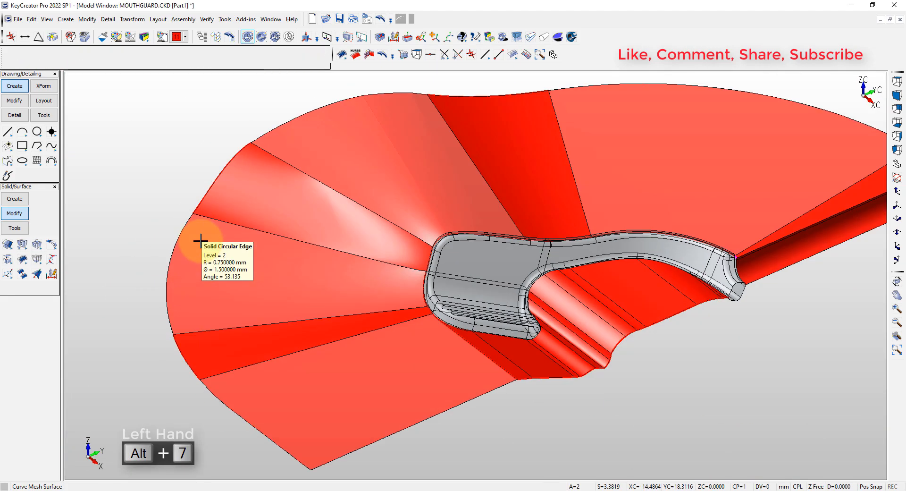
key(Escape)
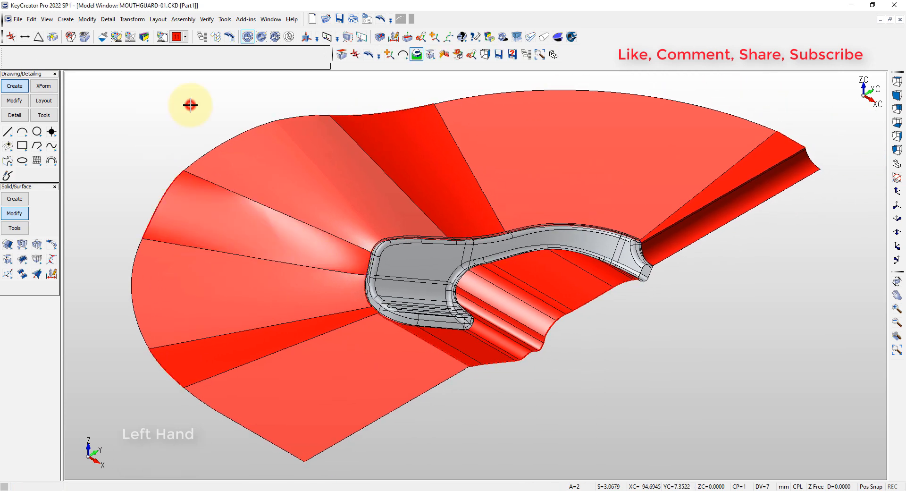
Stitch all the red sheet bodies into one parting surface with a maximum stitch tolerance of 0.001
click(193, 104)
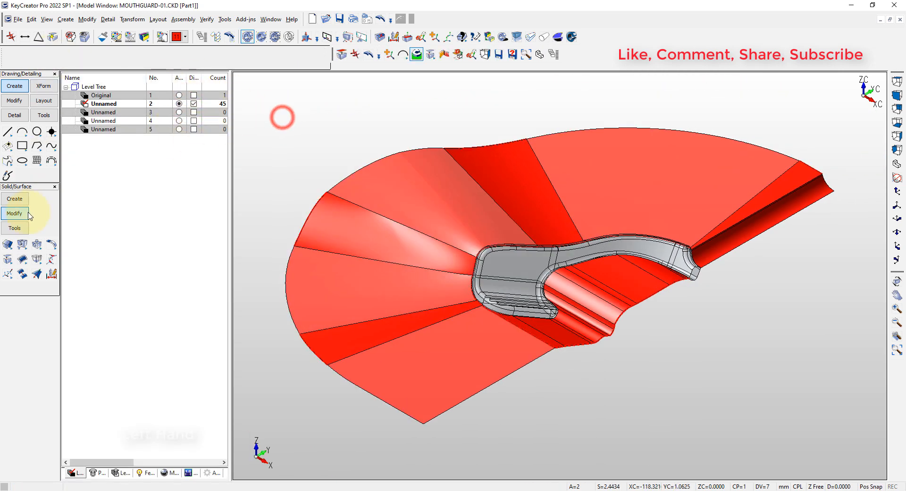
click(8, 259)
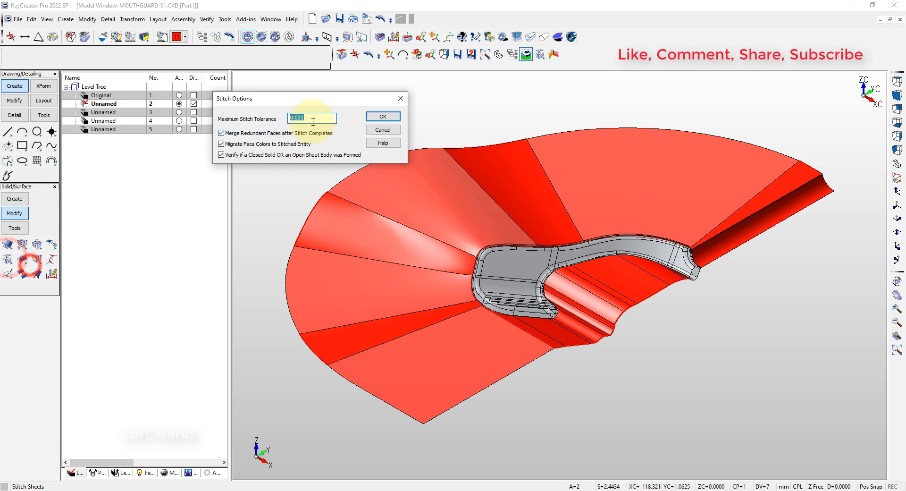
click(377, 117)
click(150, 53)
click(434, 209)
click(596, 119)
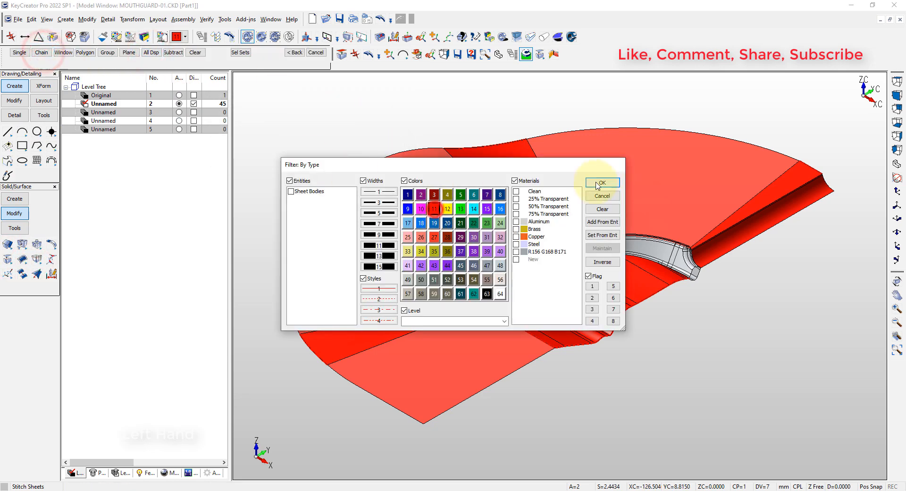
key(Return)
click(420, 110)
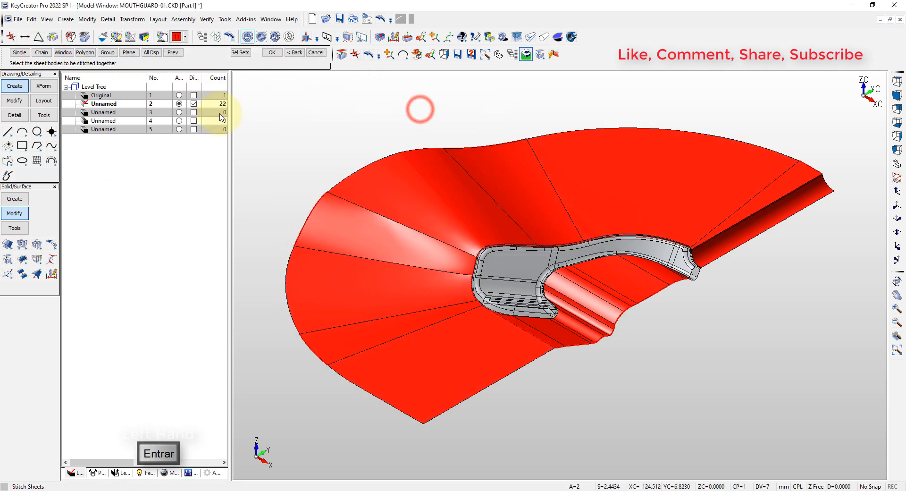
Move the stitched parting surface to level 5 and check that level by toggling its display, leaving it hidden
key(ctrl+b)
click(347, 178)
key(Return)
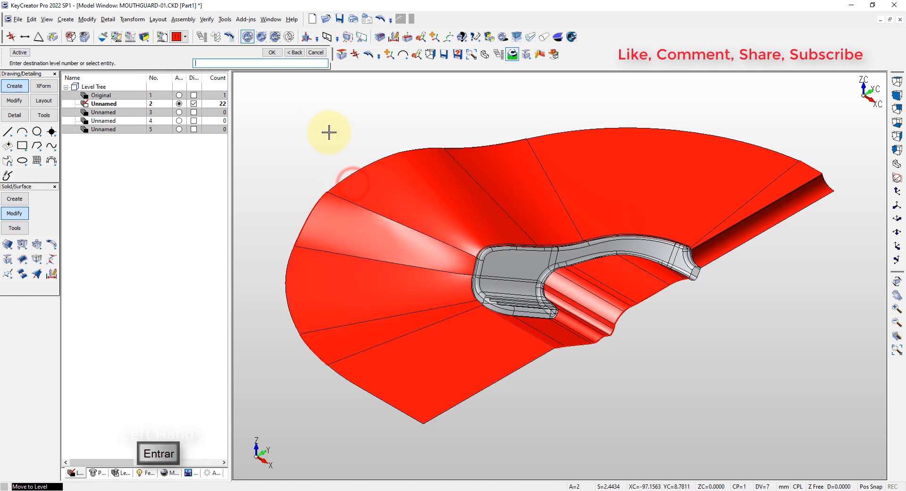
click(194, 130)
click(194, 129)
click(194, 129)
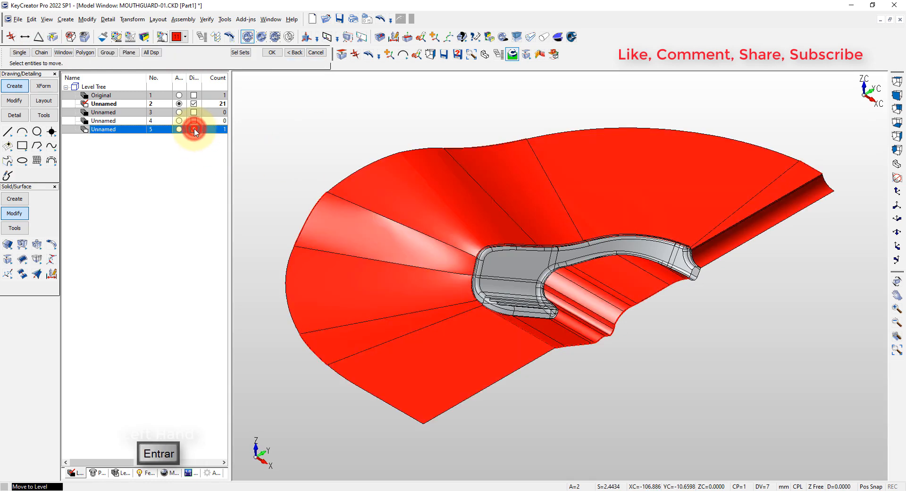
click(194, 130)
Move all the remaining red curves to level 100 and leave that level hidden, with only the mouthguard displayed
click(151, 53)
click(41, 53)
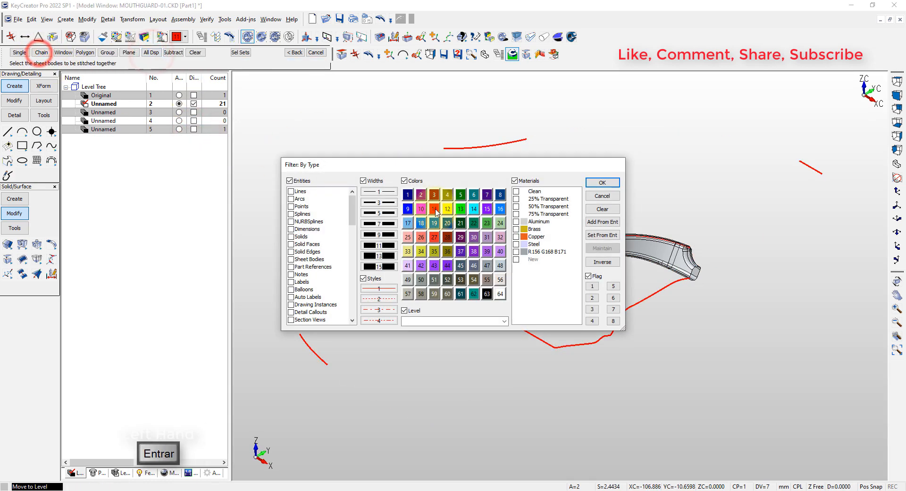
click(435, 209)
click(610, 182)
key(Return)
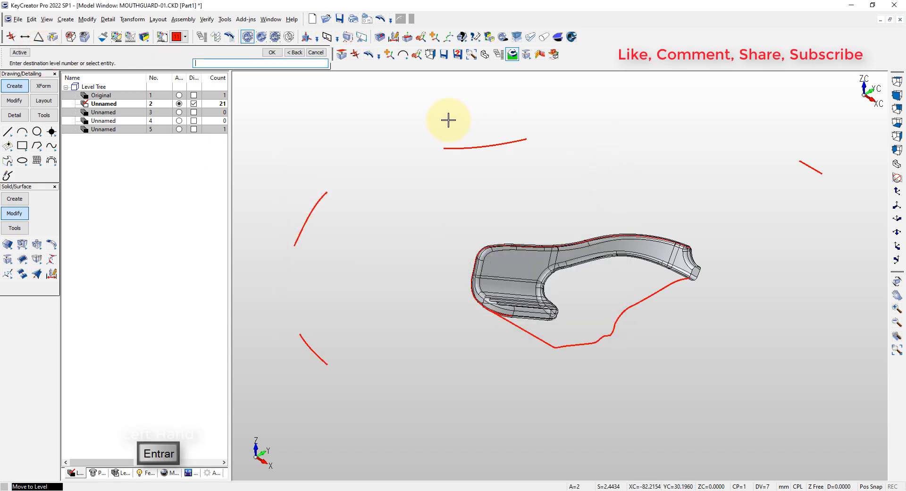
text(100)
key(Return)
click(193, 137)
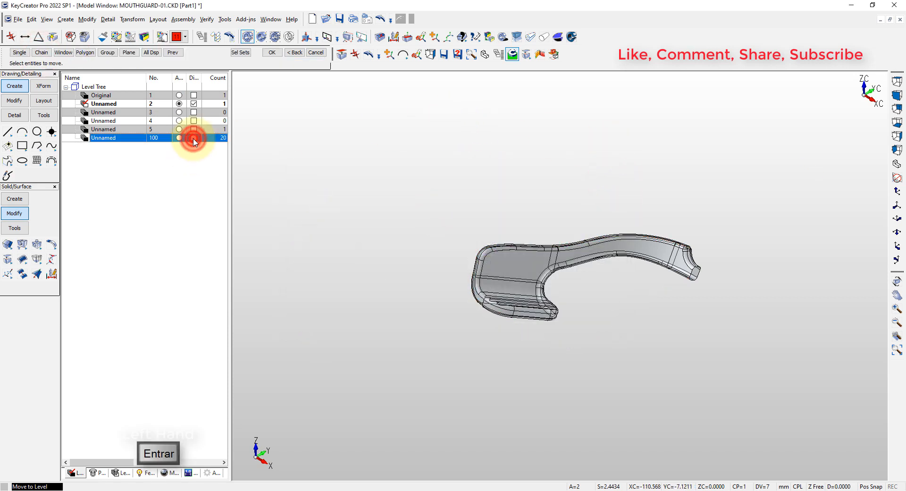
click(193, 138)
click(194, 138)
click(302, 140)
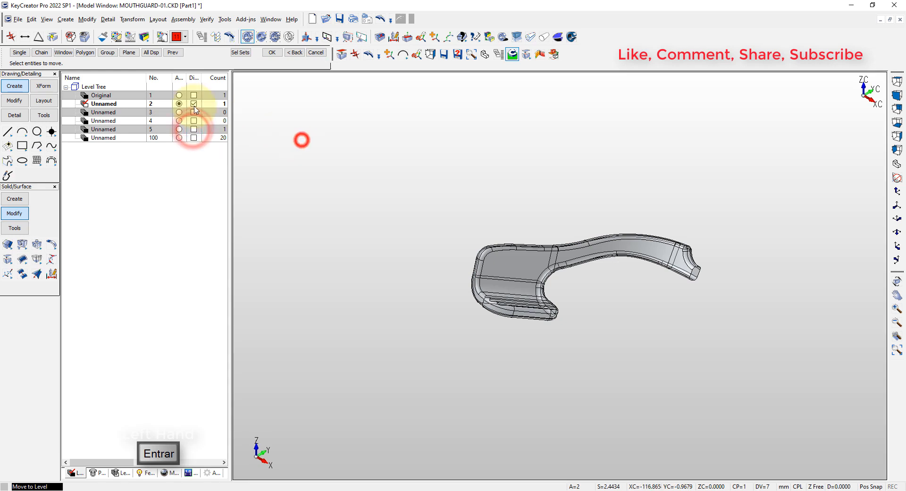
click(194, 105)
key(alt+a)
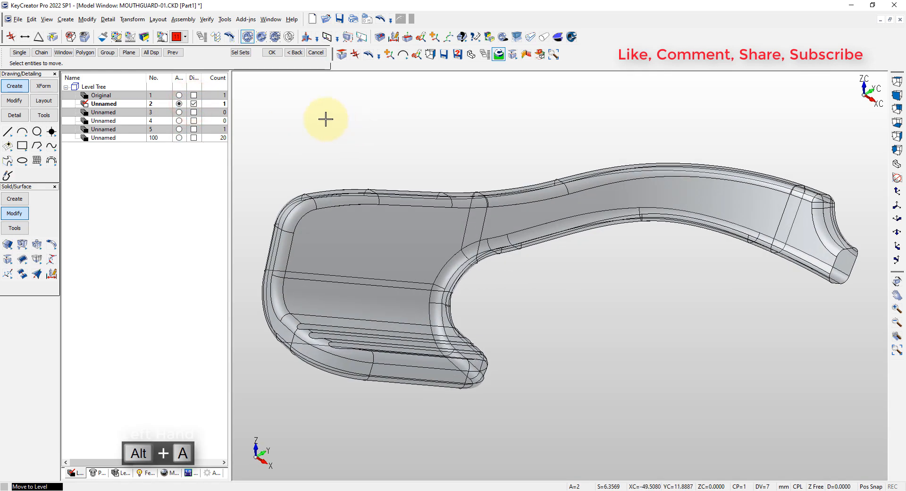
Unstitch the mouthguard solid with the Unhook edit type, producing one body per face
right_click(312, 120)
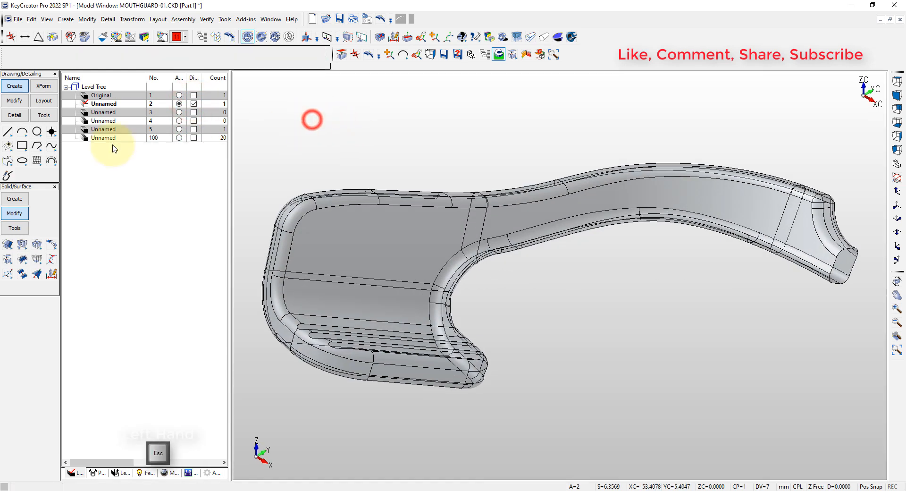
click(7, 258)
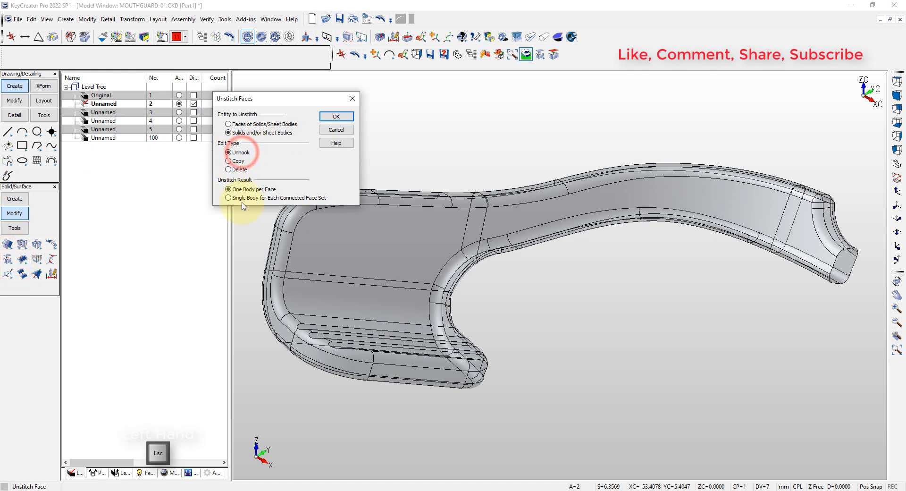
click(335, 116)
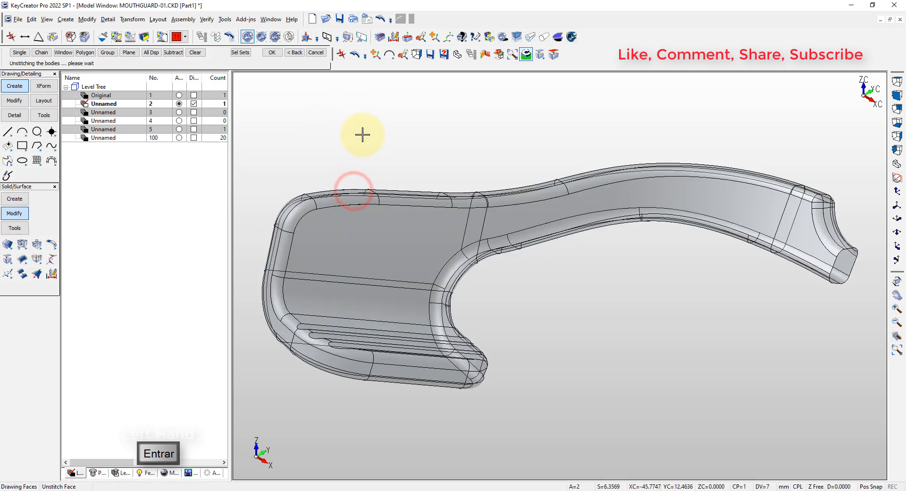
click(357, 98)
key(Escape)
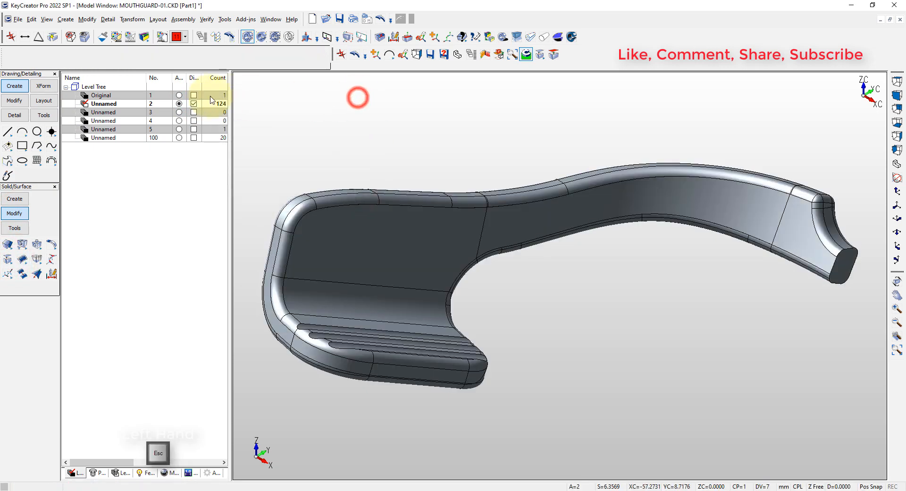
Move the faces below the parting line to another level, selecting them in side view with a Part In polygon traced along that line
click(277, 116)
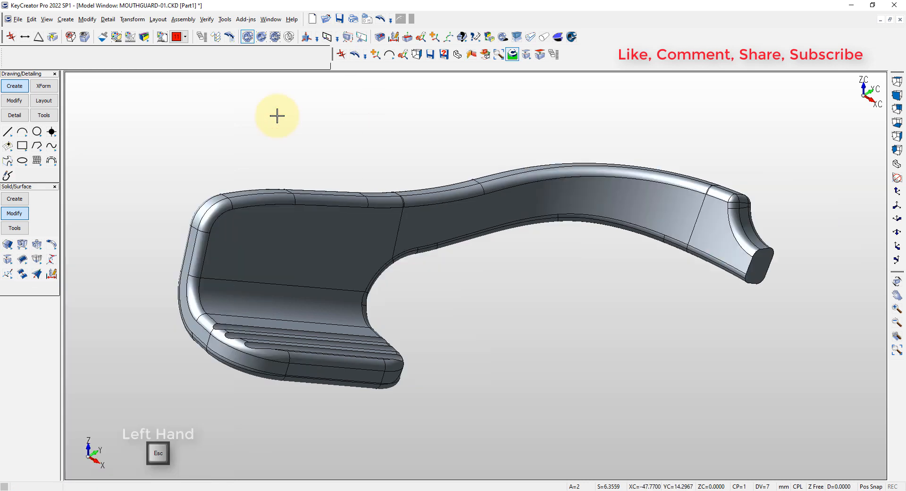
key(alt+5)
key(alt+a)
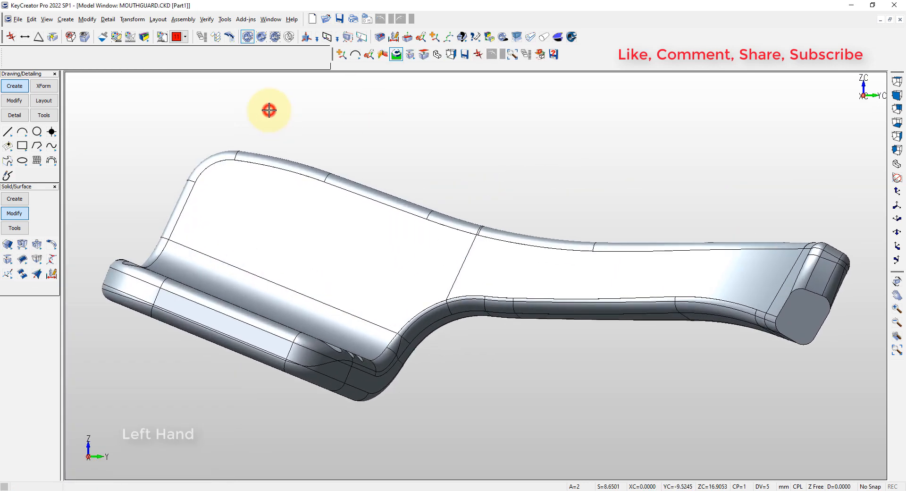
key(ctrl+b)
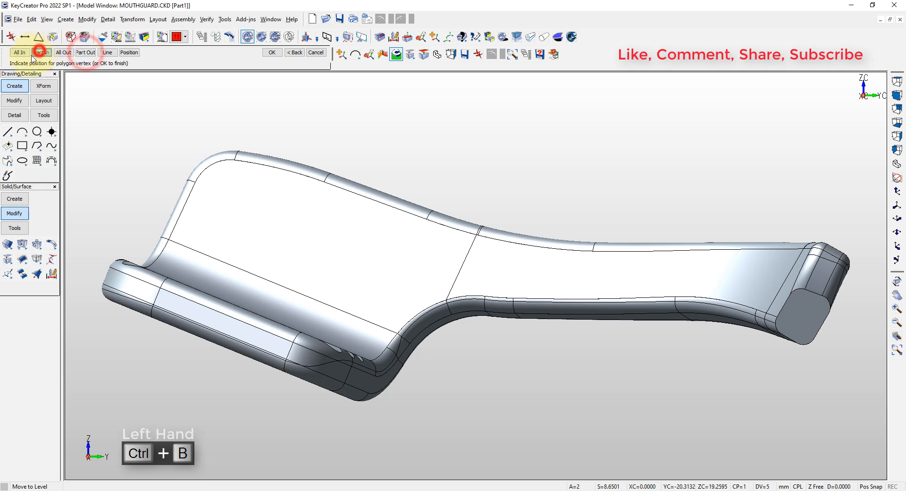
scroll(92, 292, up, 3)
click(85, 269)
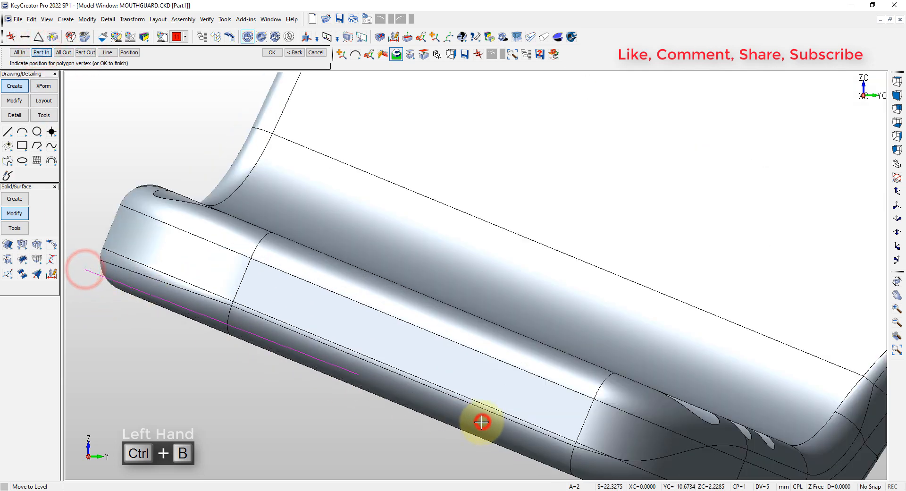
middle_drag(481, 422, 258, 220)
scroll(260, 220, down, 1)
click(381, 267)
click(483, 245)
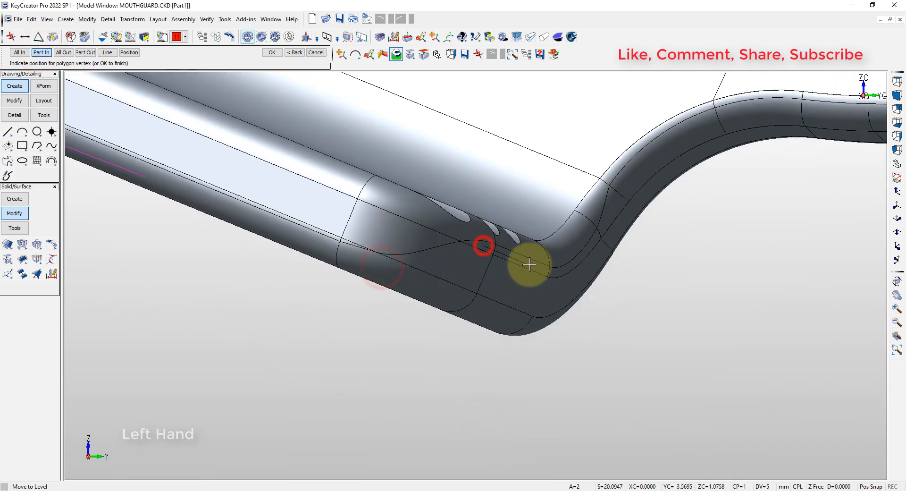
click(582, 258)
click(631, 177)
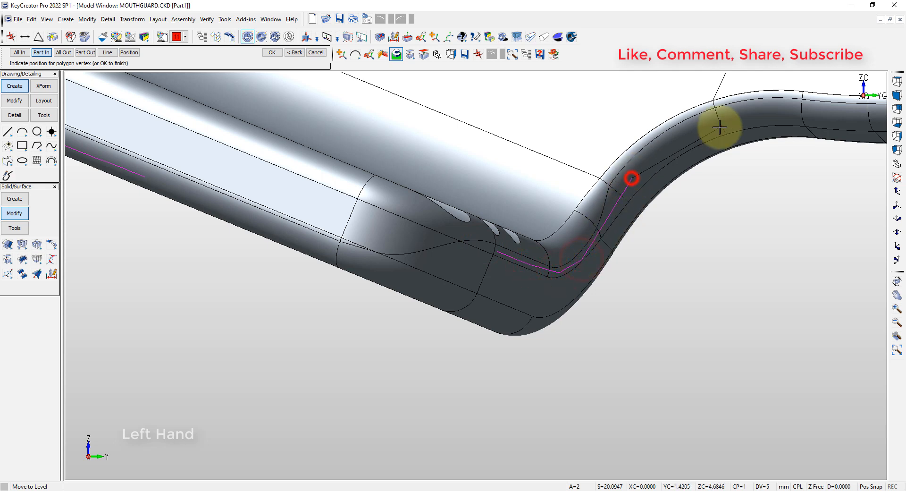
click(741, 115)
click(876, 115)
middle_drag(828, 144, 212, 216)
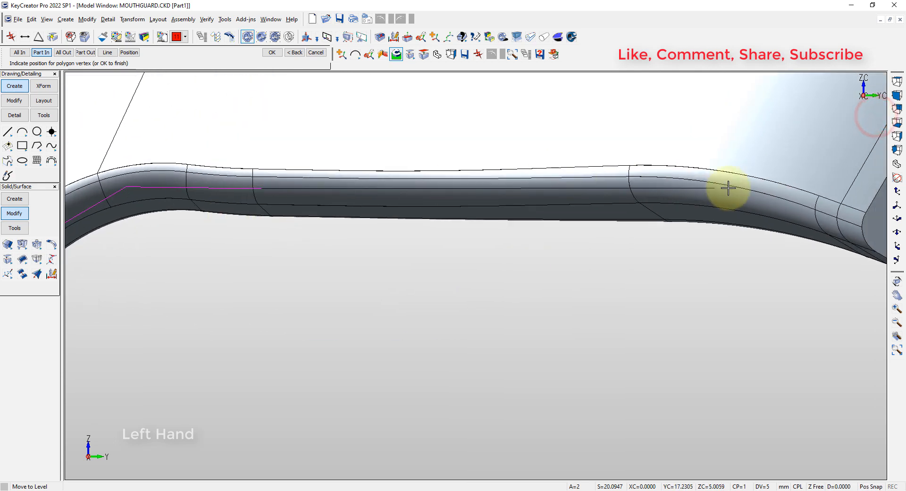
click(727, 194)
scroll(797, 231, down, 1)
middle_drag(797, 232, 533, 188)
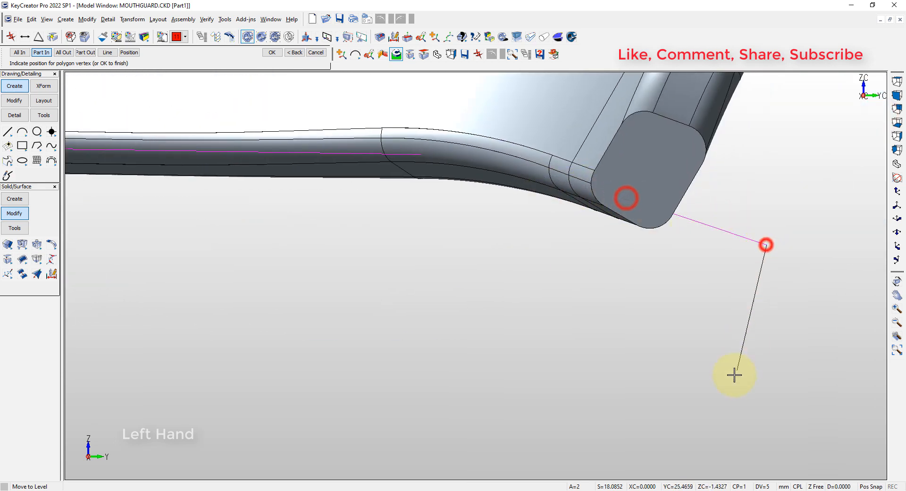
click(714, 410)
key(alt+a)
click(94, 288)
key(Return)
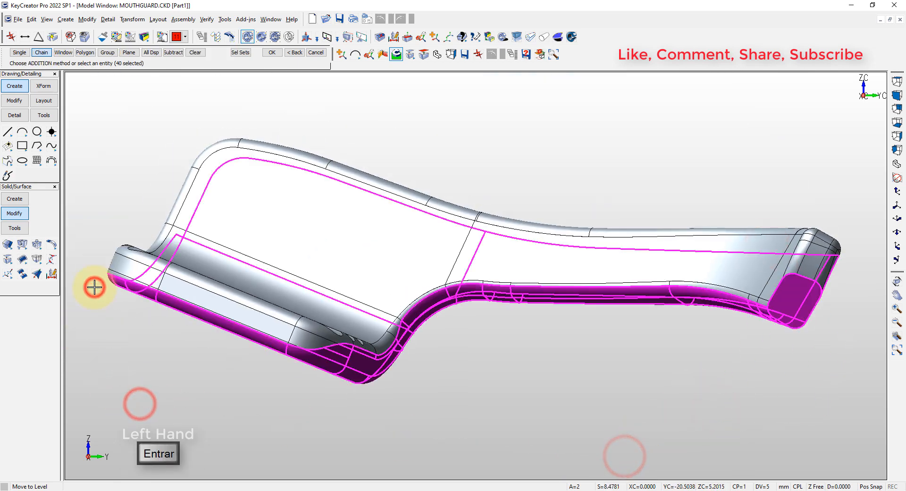
key(Return)
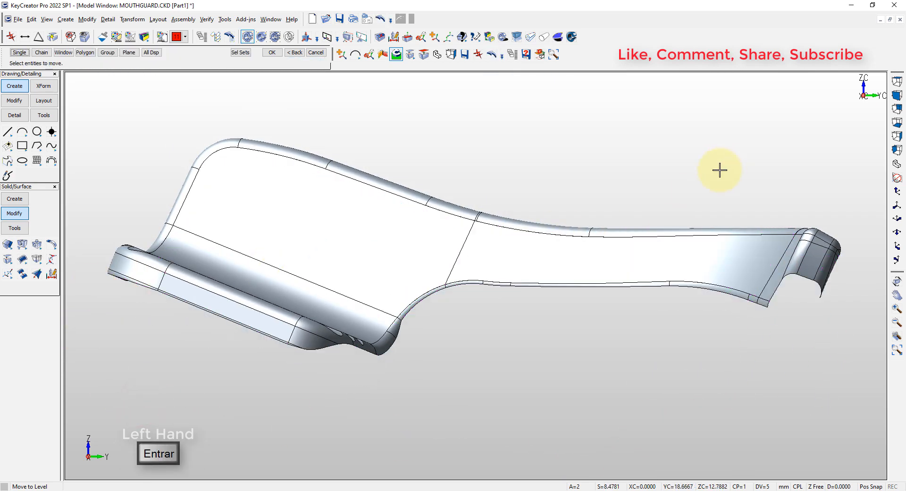
Move the remaining underside faces to another level, including the large back faces and the narrow strips along the arm and around the upper corner
middle_drag(719, 170, 283, 250)
click(275, 219)
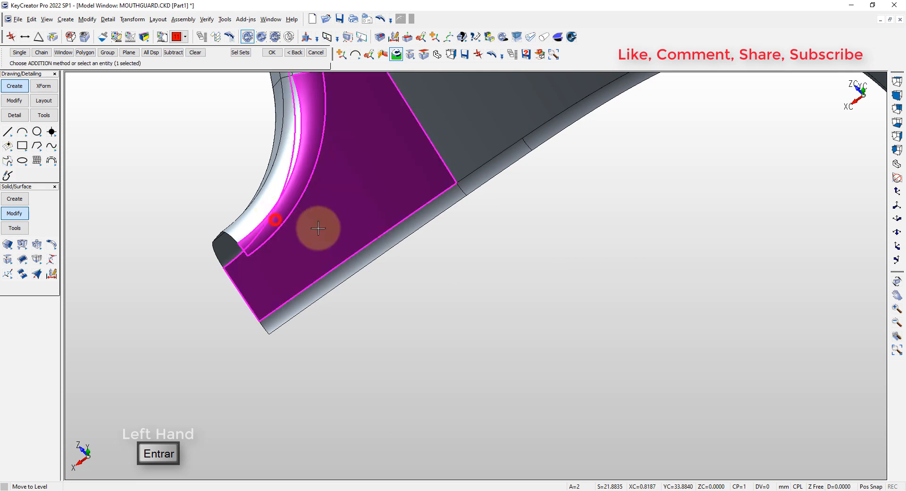
scroll(321, 226, down, 3)
click(340, 254)
click(336, 243)
click(361, 230)
scroll(410, 194, up, 5)
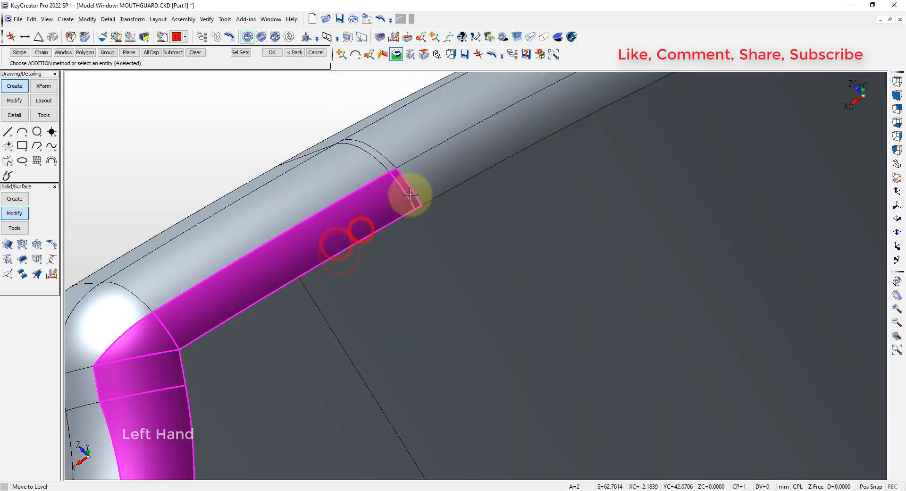
click(411, 195)
click(439, 182)
scroll(439, 184, down, 5)
middle_drag(439, 184, 536, 234)
scroll(431, 223, up, 4)
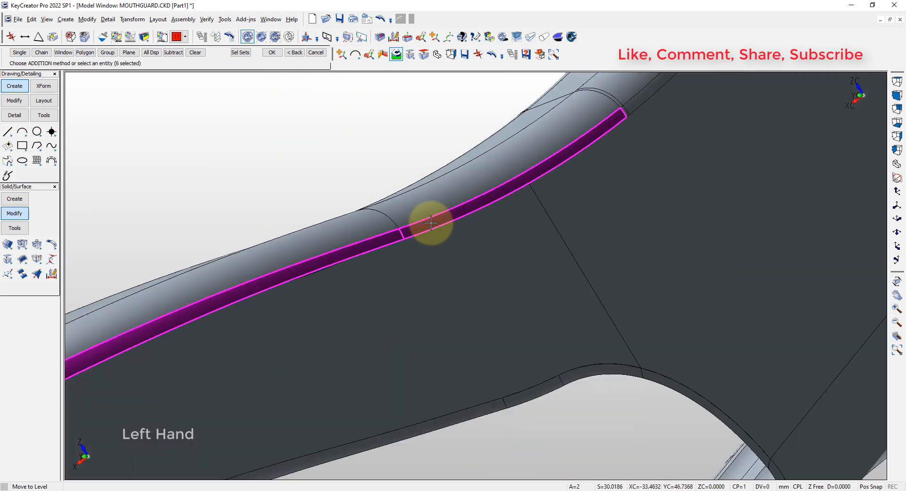
click(431, 223)
scroll(620, 109, up, 9)
click(615, 111)
click(627, 101)
scroll(632, 142, down, 17)
middle_drag(675, 210, 407, 368)
click(420, 240)
click(479, 178)
middle_drag(671, 156, 550, 186)
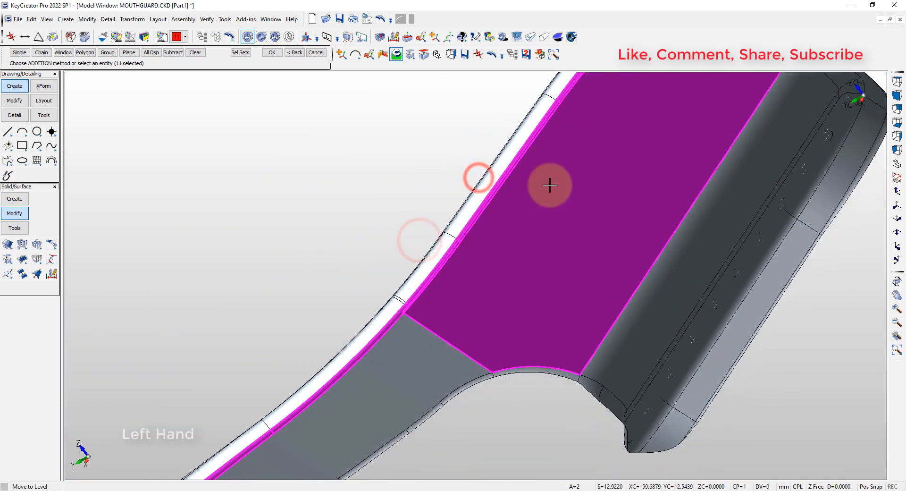
middle_drag(609, 213, 406, 398)
scroll(545, 177, up, 7)
click(466, 156)
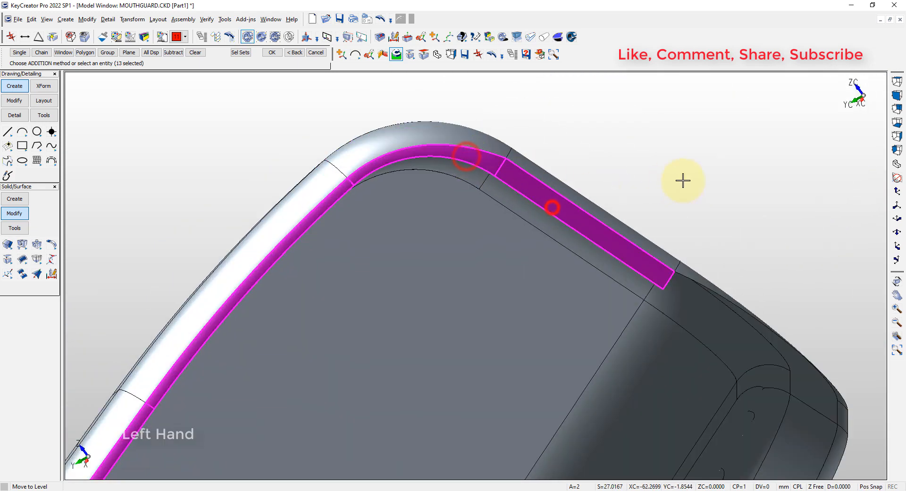
key(Return)
key(Return)
key(alt+7)
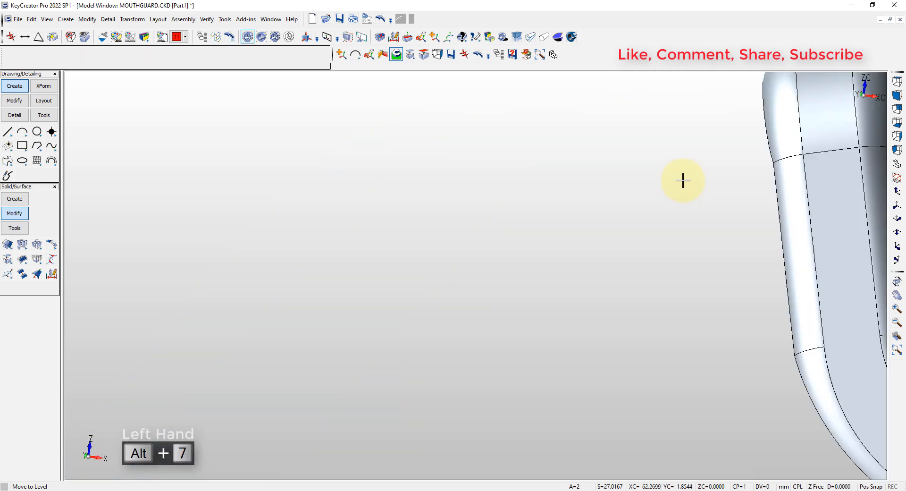
Rename level 2 as CAVITY 1 and level 3 as CAVITY 2 in the level tree
key(alt+a)
key(Escape)
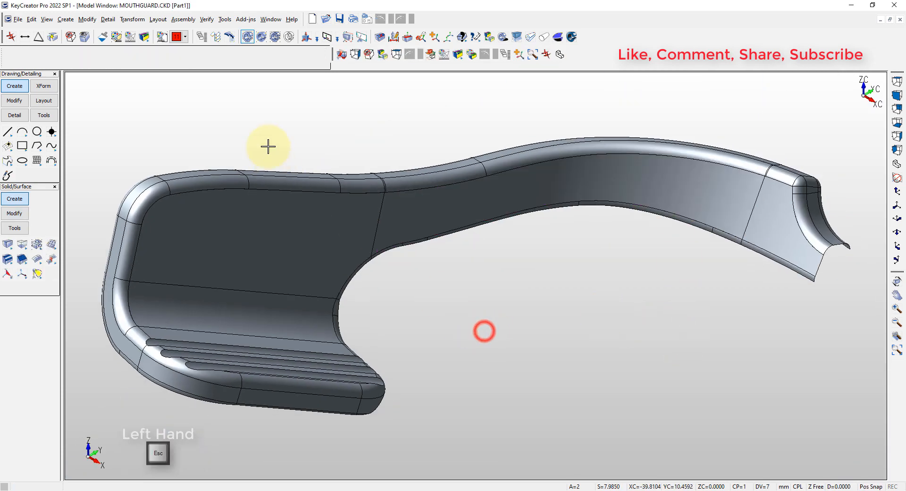
key(ctrl+l)
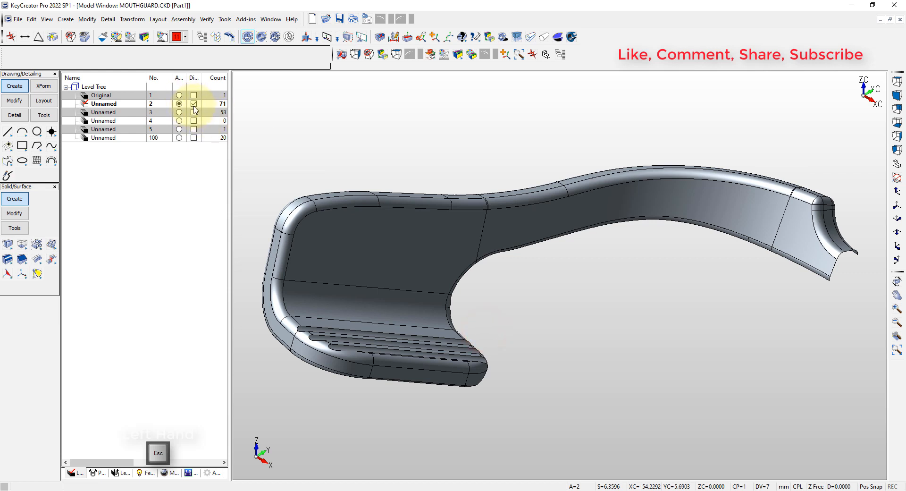
click(113, 105)
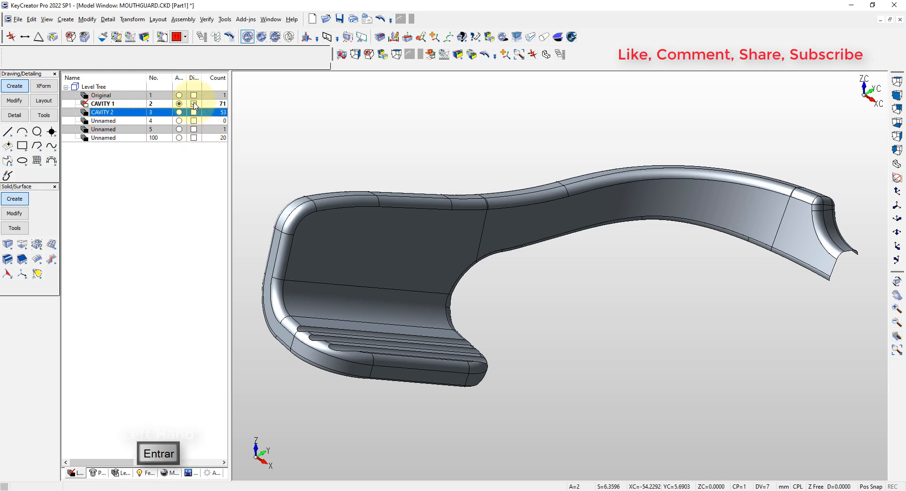
Hide the CAVITY 1 level and display level 5 so only the red parting surface is shown
click(194, 104)
click(194, 129)
key(alt+a)
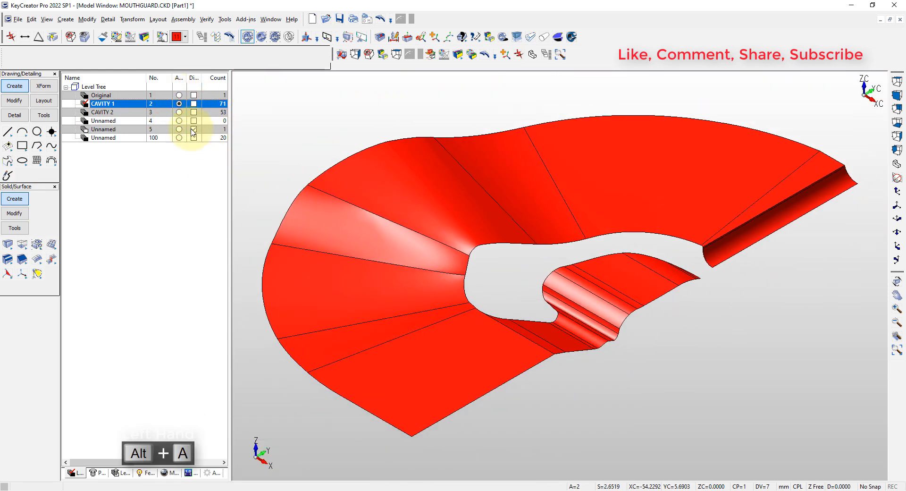
click(193, 128)
click(194, 129)
click(281, 111)
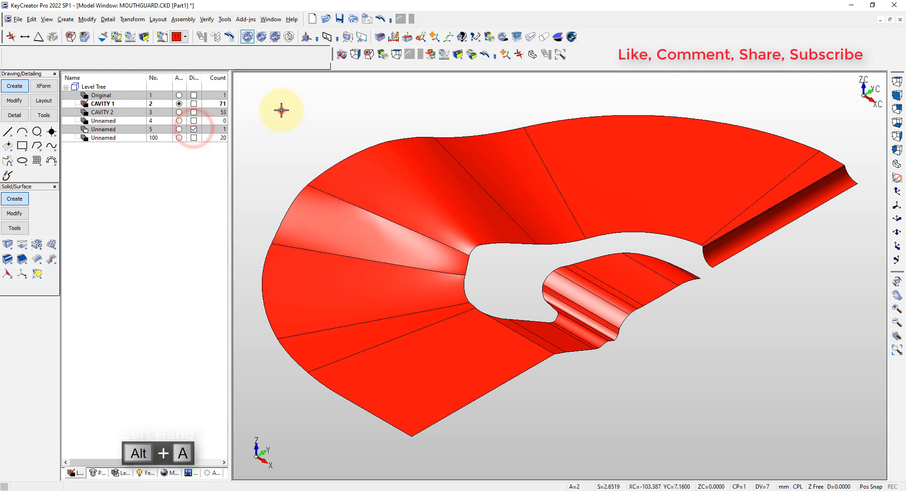
Copy the parting surface in place with XForm Dynamic Copy, once onto the CAVITY 1 level and once onto the CAVITY 2 level
click(434, 36)
click(403, 158)
key(Return)
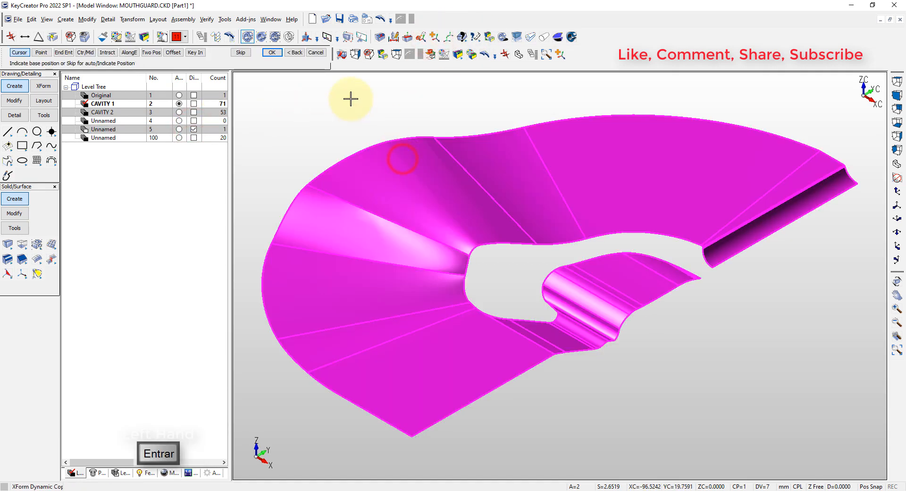
click(179, 112)
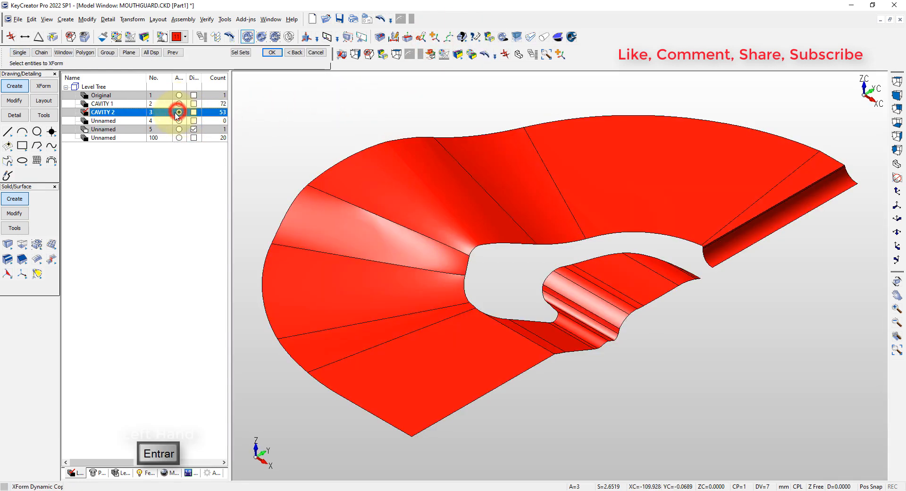
click(378, 166)
key(Return)
key(Return)
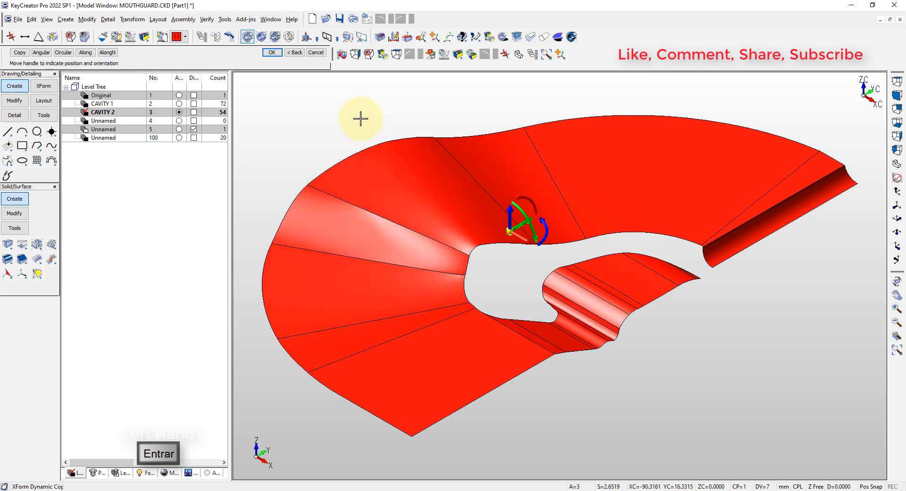
Hide level 5 and display the CAVITY 2 level with its mouthguard faces and parting surface
click(194, 129)
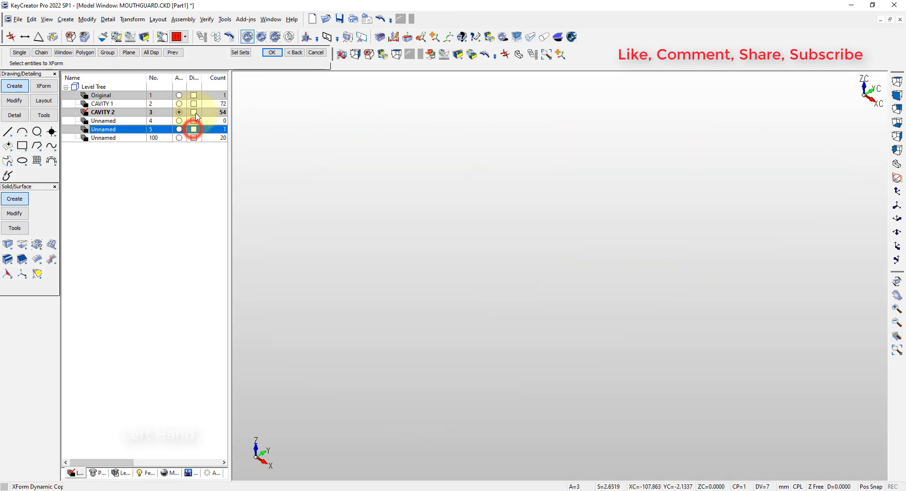
click(194, 112)
key(alt+a)
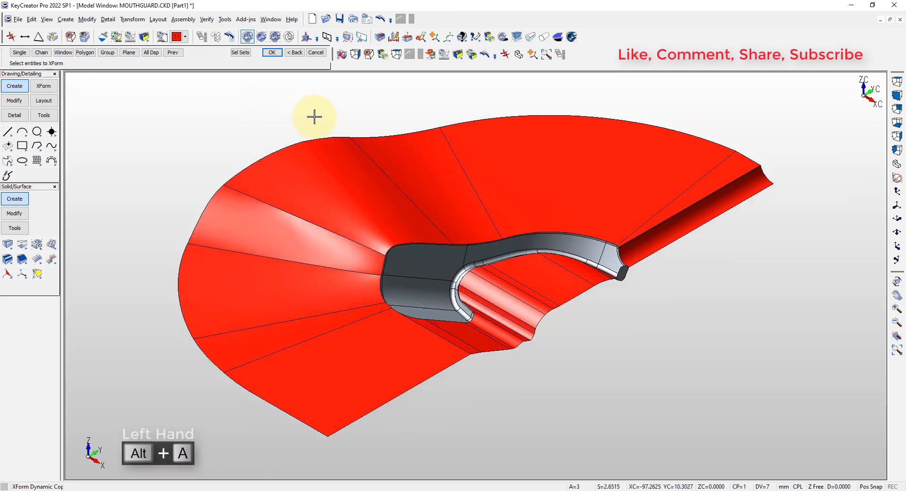
key(Escape)
click(209, 109)
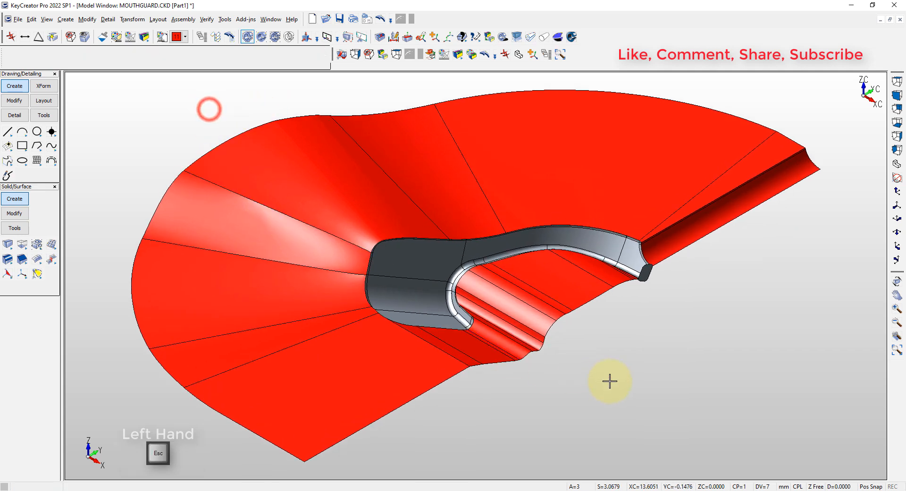
Delete the small cap face at the cut end of the mouthguard's arm
click(660, 373)
key(Delete)
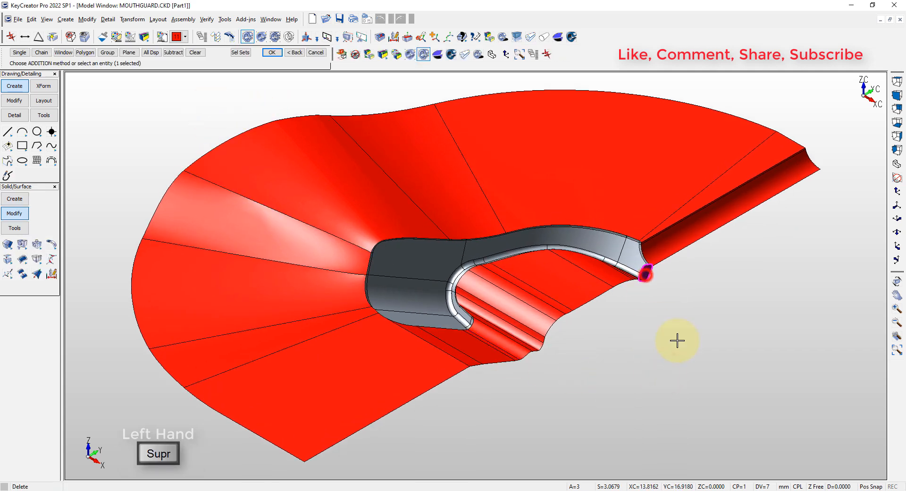
key(Escape)
Mirror a copy of all the CAVITY 2 surfaces across the central plane with XForm Dynamic Copy, using a keyed-in base position
click(435, 36)
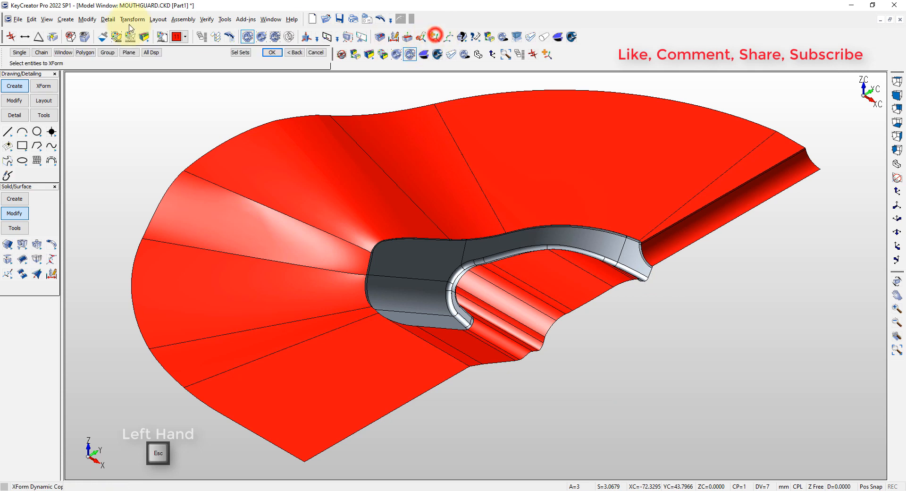
click(20, 52)
key(Return)
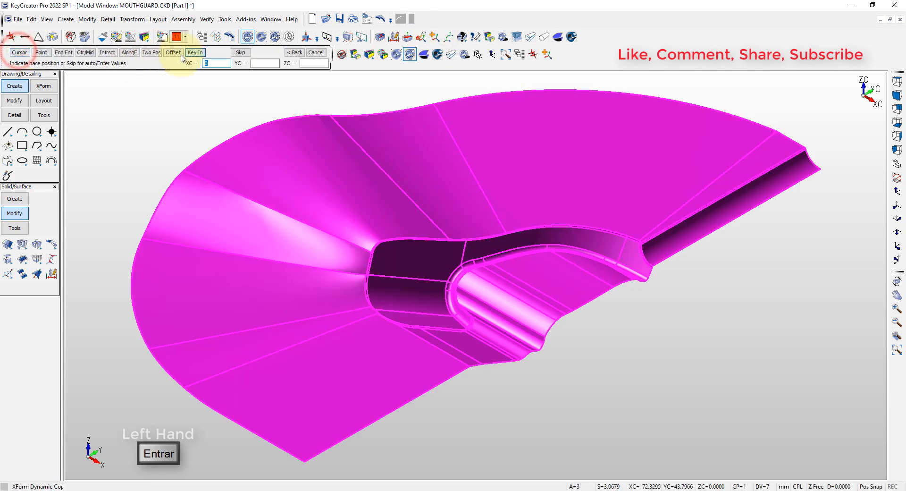
key(Return)
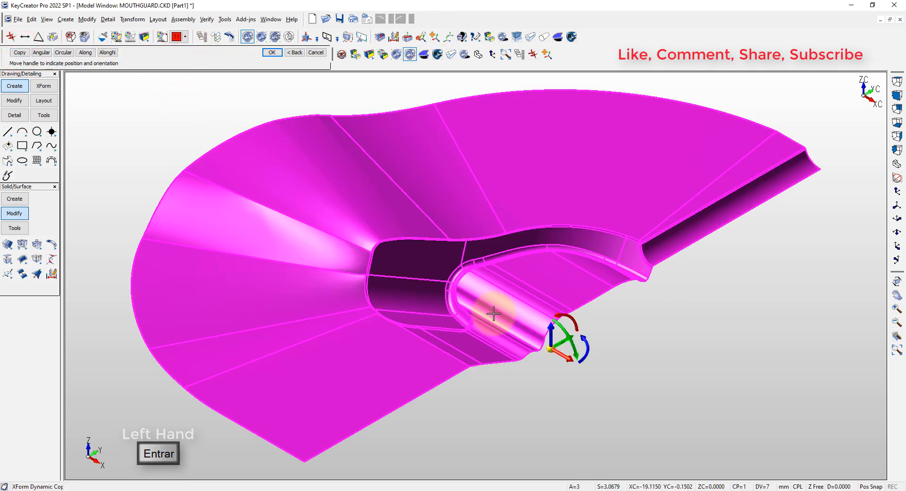
right_click(560, 360)
click(603, 440)
key(Escape)
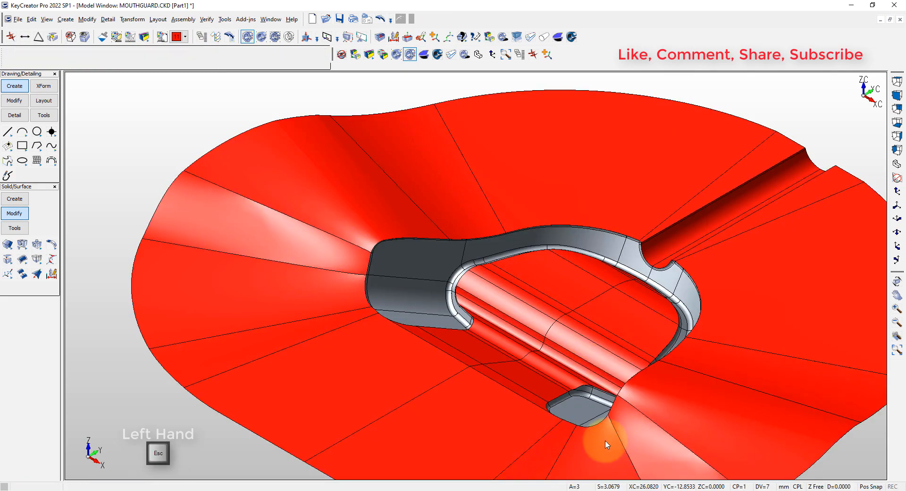
Match and combine the two large mirrored face pairs in the upper opening with Match NURB Surface Edges, using tangency, corner snapping and averaging of both surfaces
key(alt+a)
middle_drag(150, 214, 199, 306)
scroll(435, 321, up, 5)
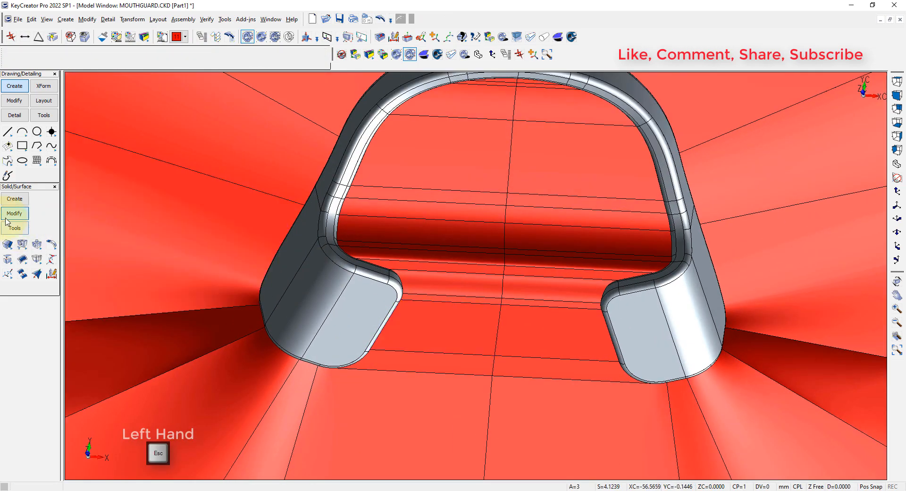
click(22, 257)
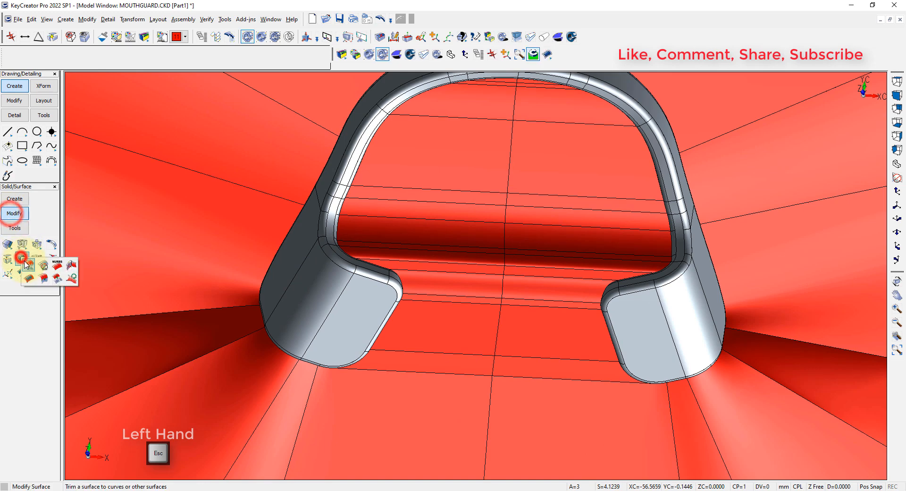
click(72, 265)
click(378, 116)
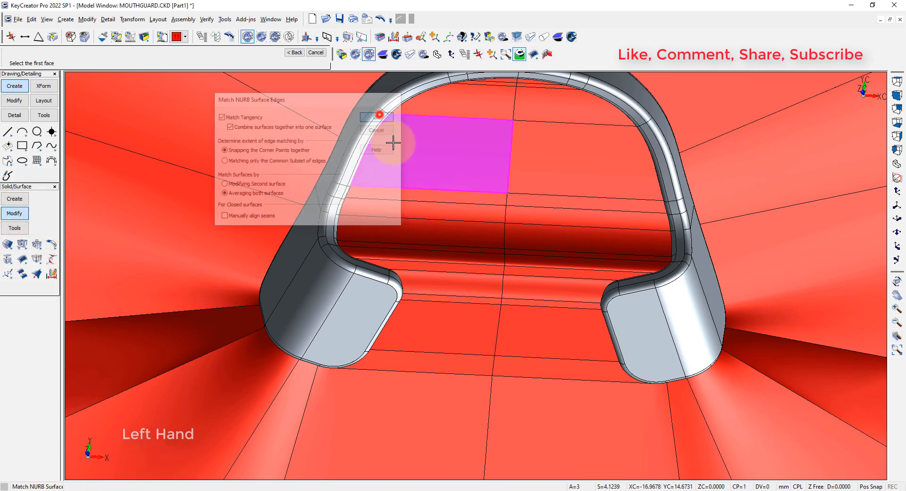
click(499, 95)
click(536, 101)
click(485, 143)
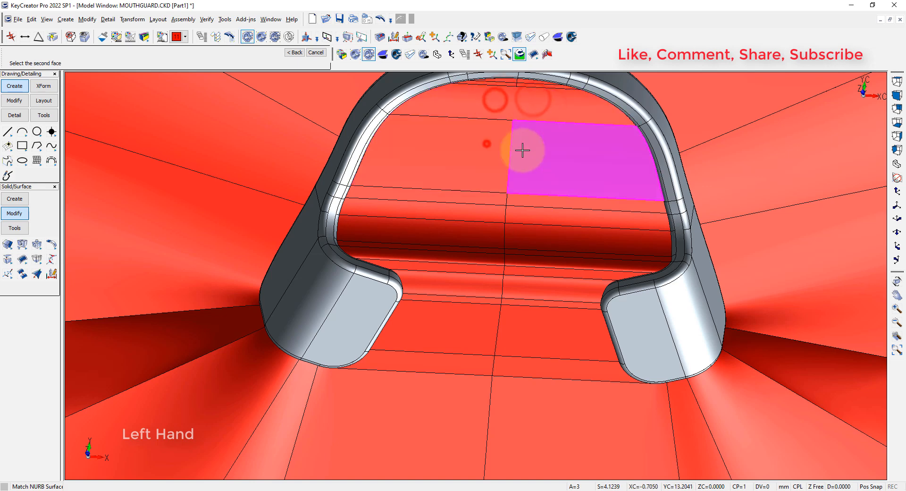
click(531, 151)
click(534, 156)
click(487, 155)
Match and combine the three mirrored face pairs running from below the large flat panel down into the dark curved recess
scroll(479, 199, up, 3)
click(497, 198)
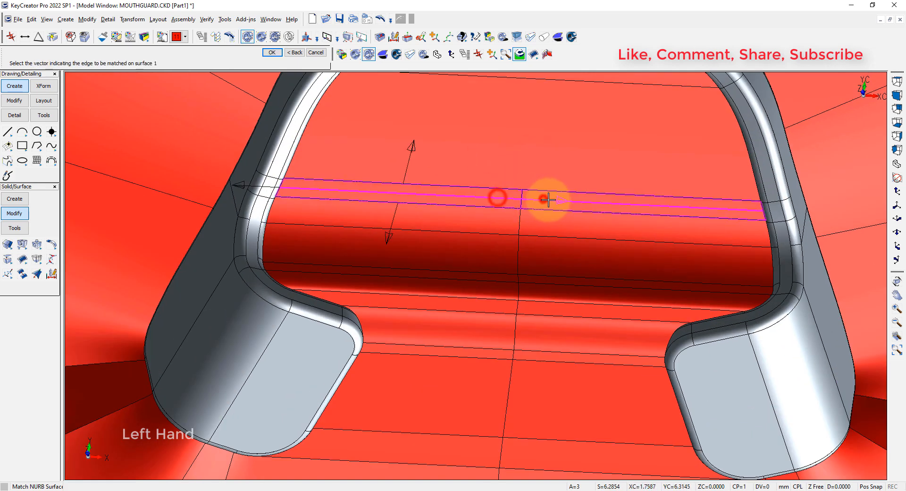
click(501, 196)
click(542, 221)
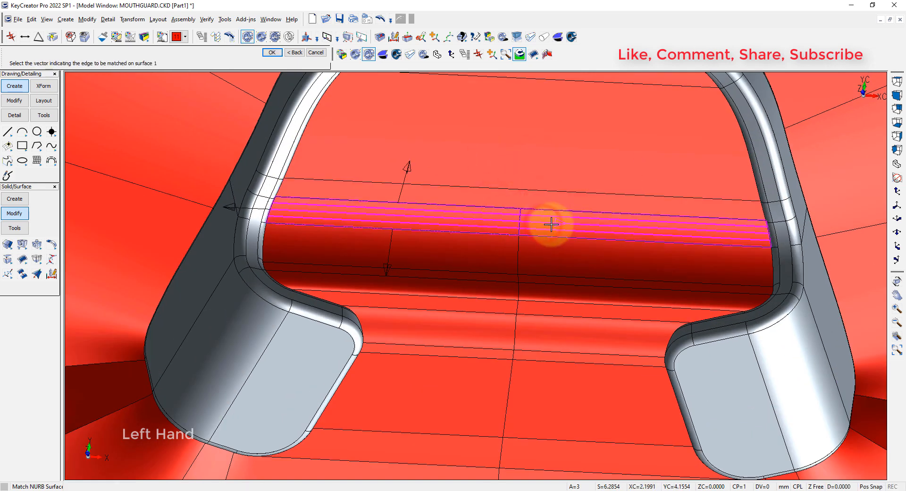
click(550, 224)
click(500, 218)
click(491, 246)
click(545, 257)
click(545, 257)
click(496, 255)
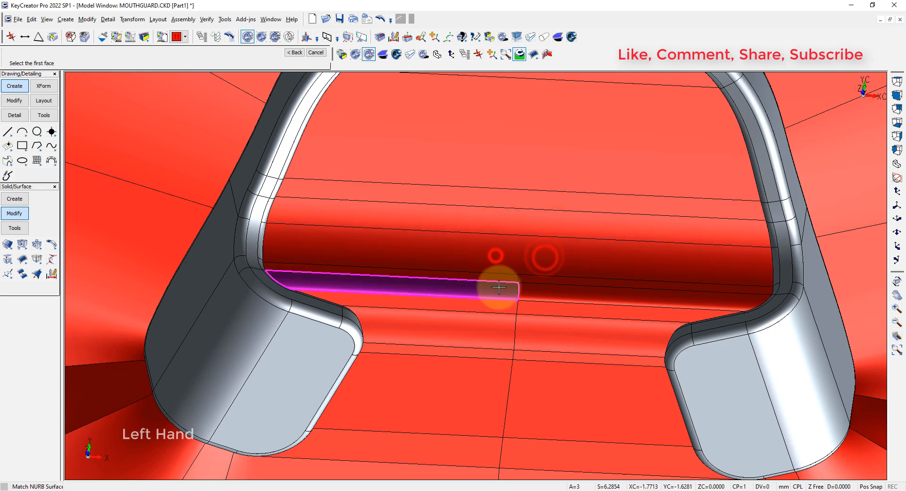
Match and combine the narrow mirrored strip pairs along the lower edge of the dark recess and just below it
click(497, 287)
click(539, 293)
click(538, 293)
click(501, 290)
click(501, 278)
click(531, 278)
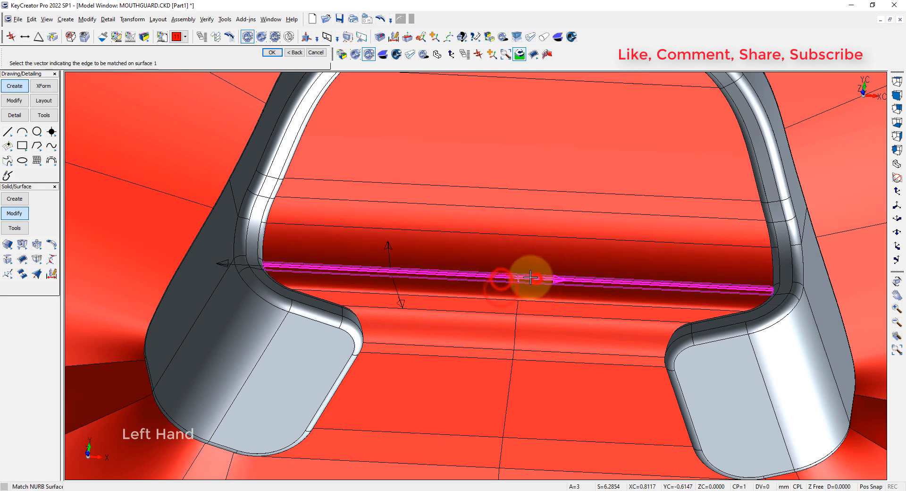
click(532, 277)
click(503, 276)
click(501, 305)
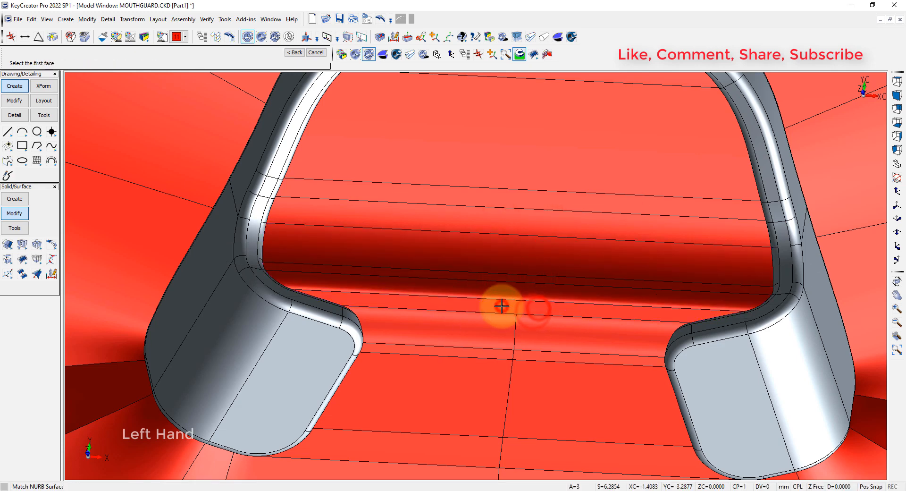
Match and combine the curved mirrored face pair between the inner corners of the end pads and the thin strip pair beneath it
scroll(502, 306, up, 4)
click(516, 350)
click(547, 349)
click(548, 349)
click(502, 343)
click(502, 381)
click(552, 385)
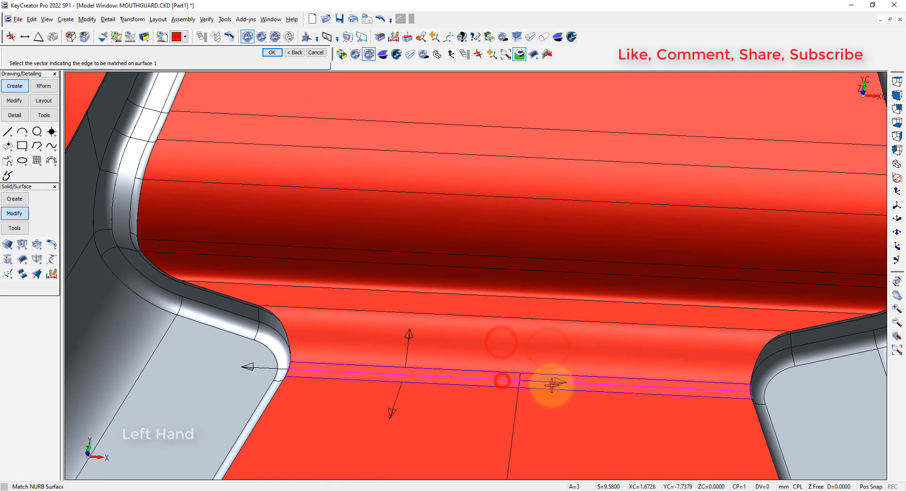
click(551, 385)
click(487, 376)
Match and combine the wide mirrored face pair between the two end pads and the strip pair below it
scroll(487, 376, down, 4)
click(482, 394)
click(519, 400)
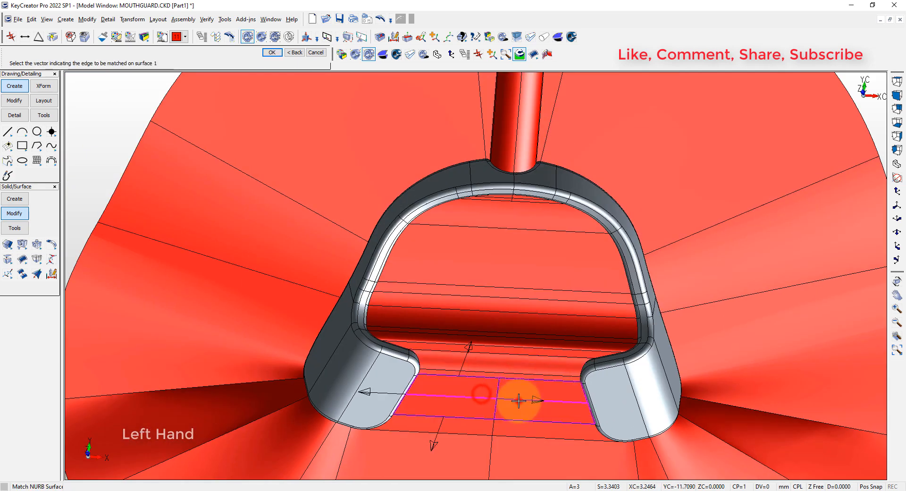
click(520, 400)
click(471, 399)
click(473, 427)
click(506, 429)
click(509, 429)
click(465, 427)
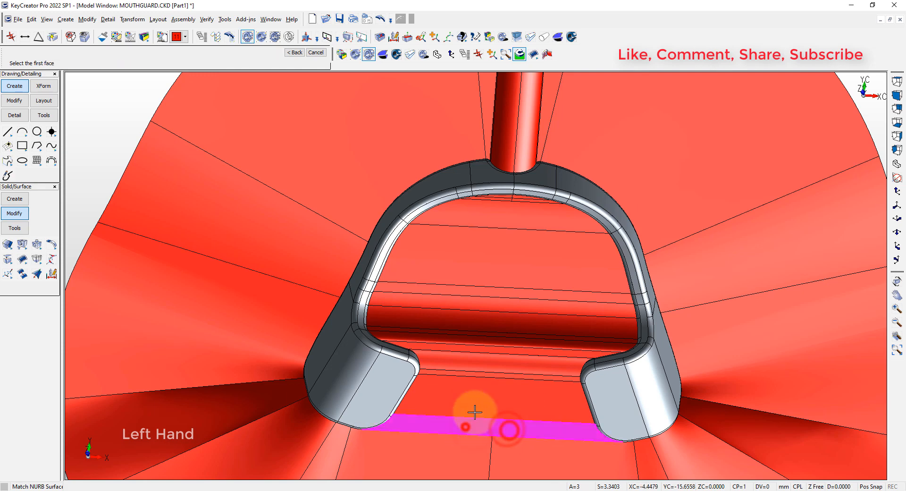
Match and combine the two thin mirrored strip pairs under the inner rim at the top of the opening
scroll(511, 204, up, 5)
click(523, 206)
click(582, 208)
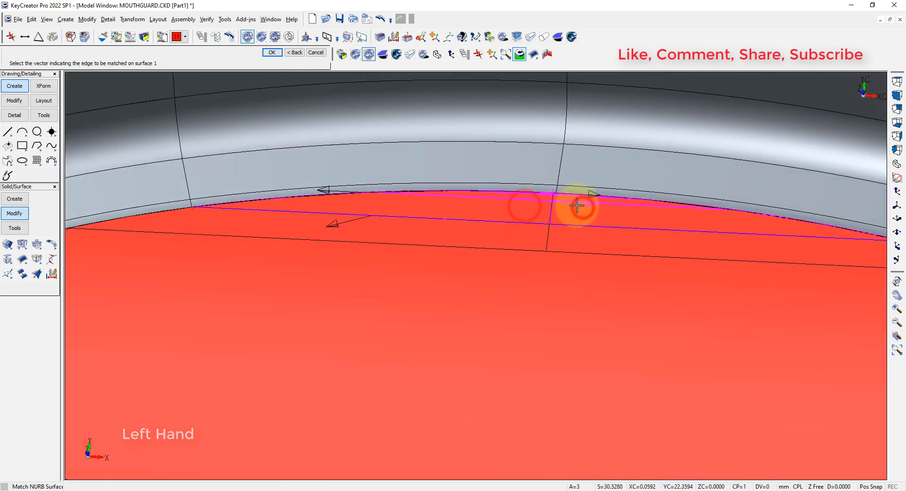
click(572, 207)
click(526, 207)
click(518, 237)
click(574, 240)
click(574, 240)
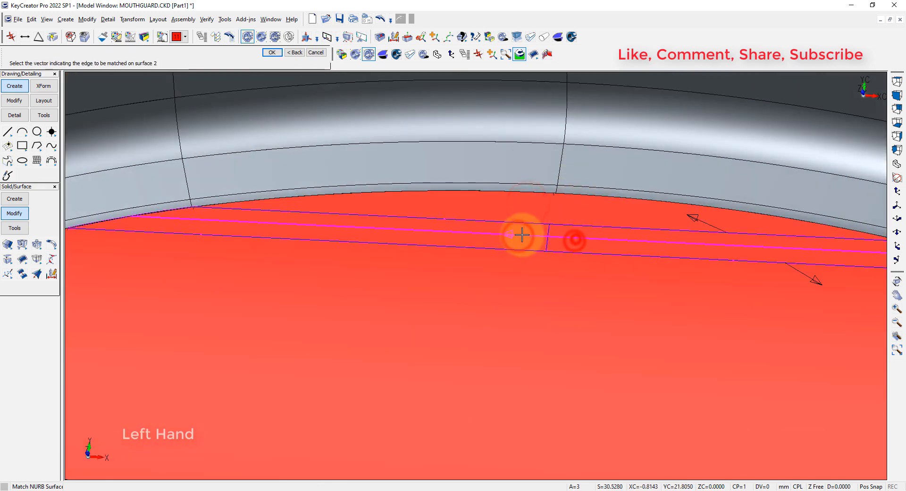
click(522, 235)
Stitch all displayed surfaces into one open sheet body with a 0.001 maximum tolerance, and show it in isometric view
scroll(522, 237, down, 5)
scroll(523, 237, down, 7)
middle_drag(496, 342, 448, 271)
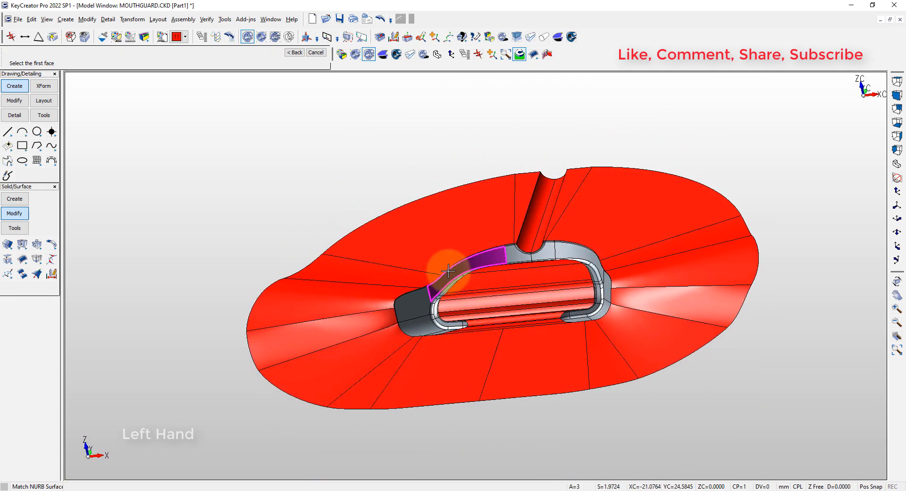
click(7, 260)
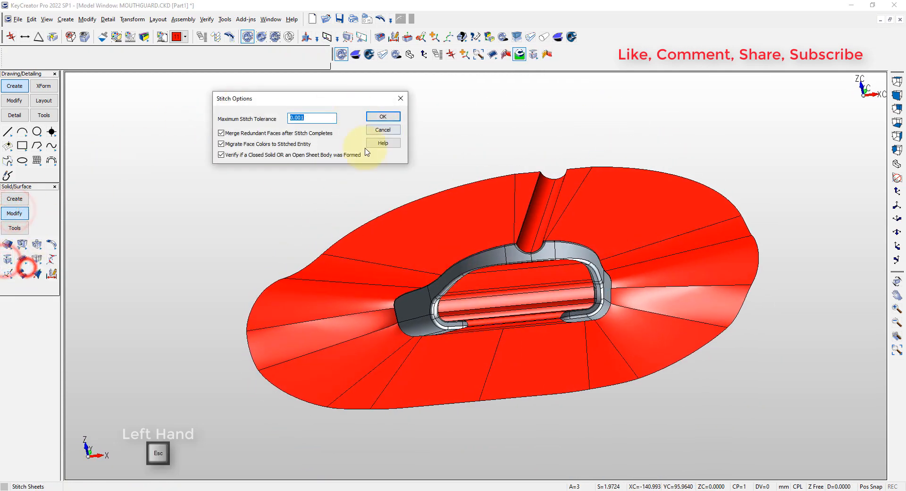
click(379, 115)
click(173, 52)
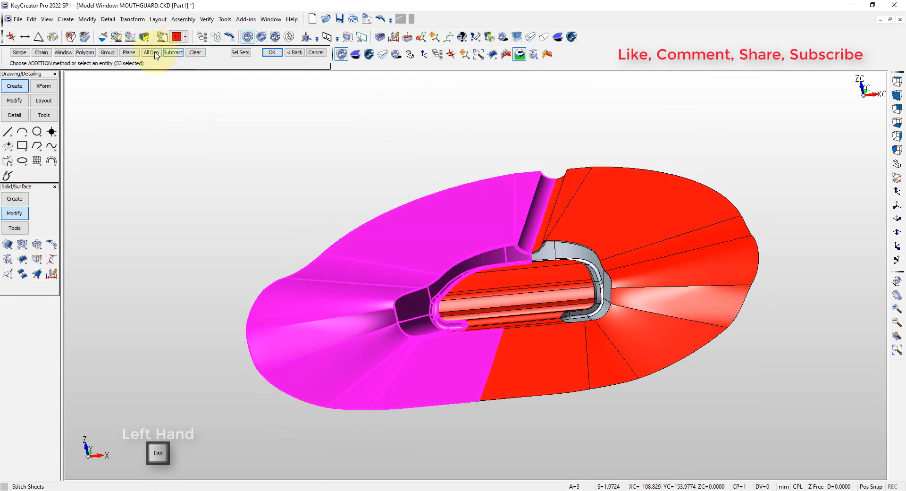
click(20, 53)
key(Return)
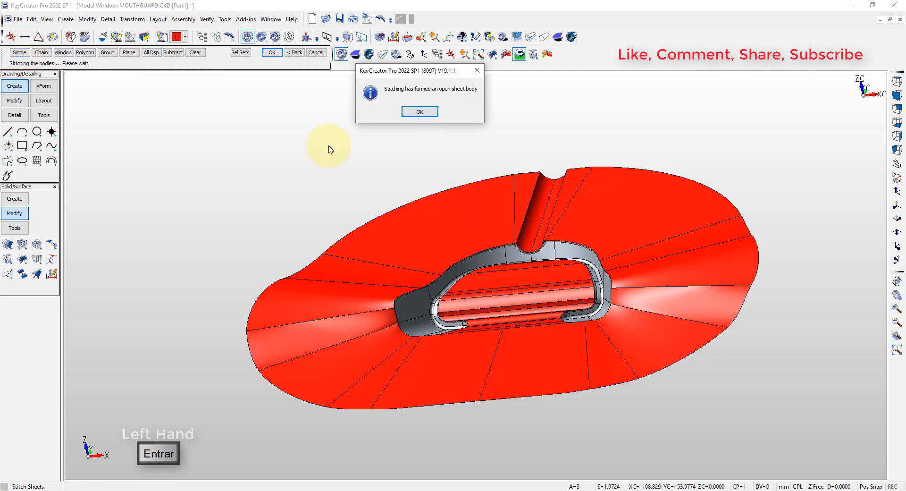
click(426, 114)
key(alt+7)
key(Escape)
click(240, 106)
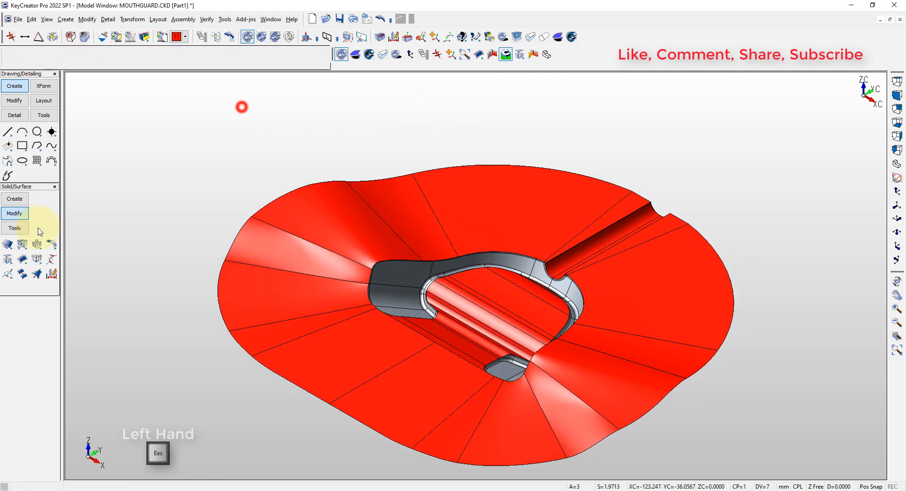
Create a 75% transparent solid bounding box around the central cavity faces with a stock oversize of 40 in length, width and height
click(13, 225)
click(23, 258)
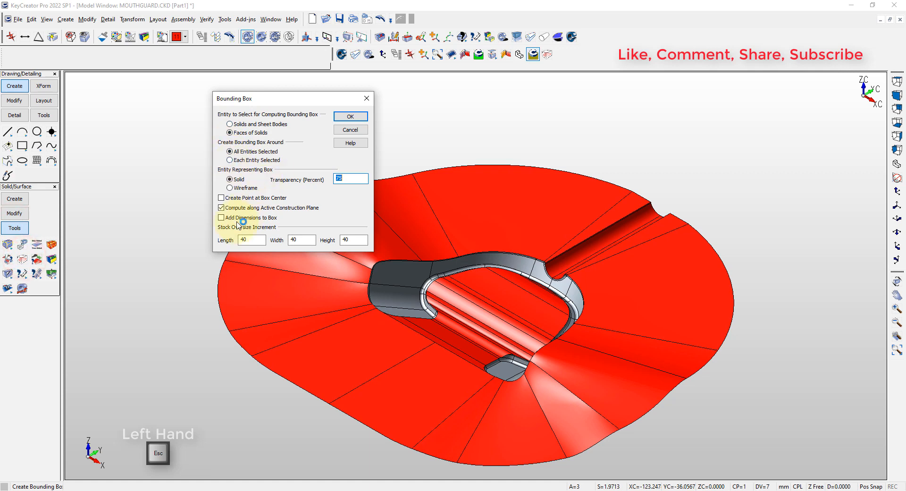
click(349, 116)
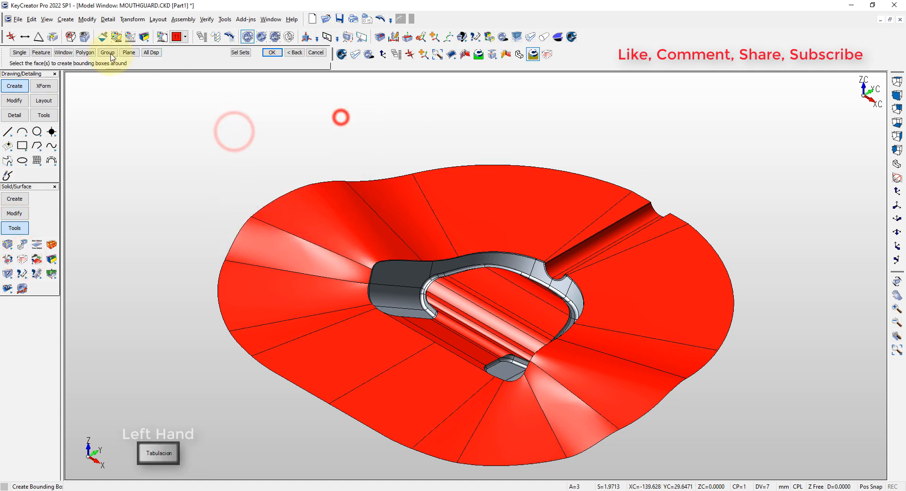
click(114, 54)
click(332, 227)
click(597, 393)
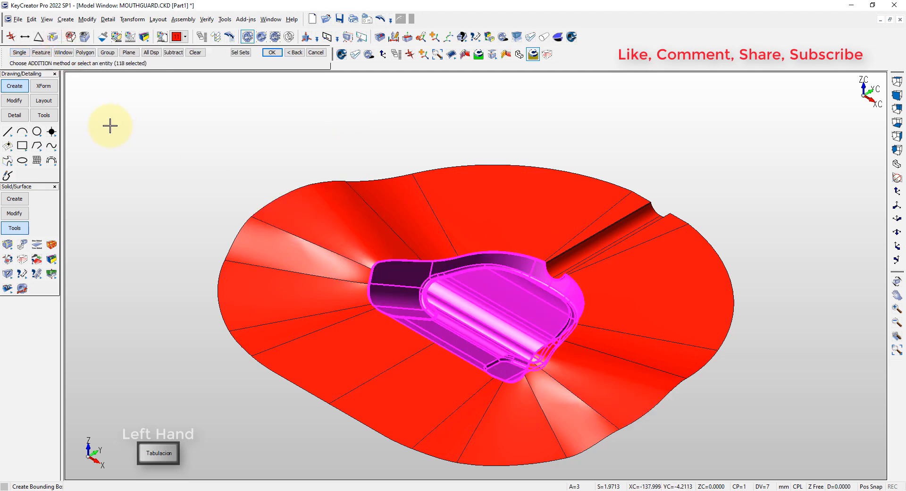
key(Return)
key(Escape)
Recolor the bounding box from red to light grey and set the current drawing color to 64
click(127, 36)
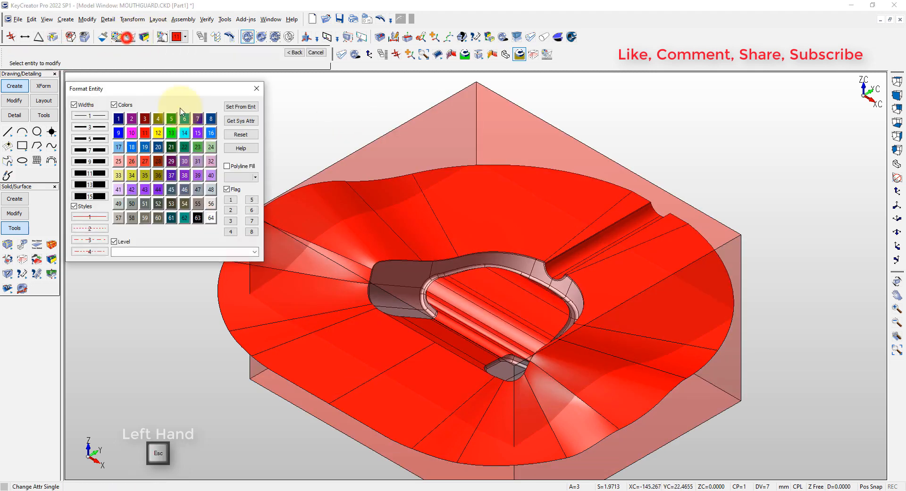
click(362, 164)
key(Escape)
click(185, 36)
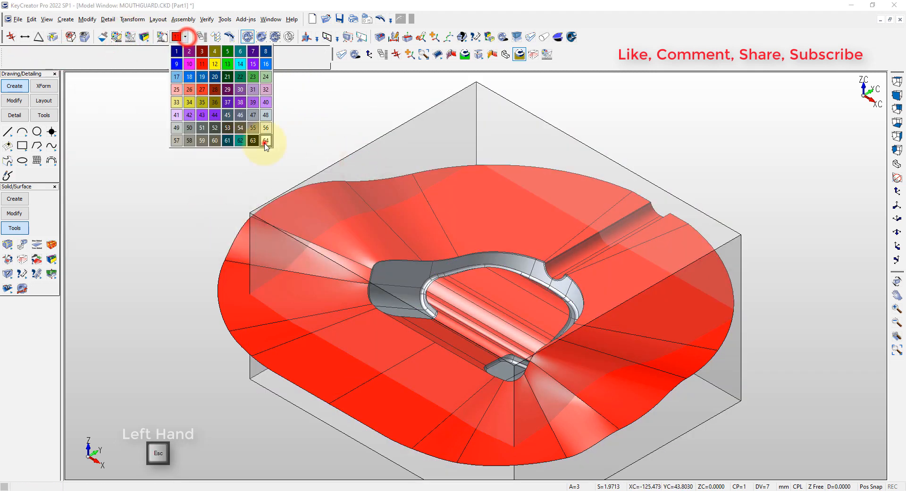
click(265, 144)
Add driving dimensions to the box's horizontal and vertical edges in top view using Dimension Driven Edit
key(alt+1)
key(alt+a)
key(ctrl+d)
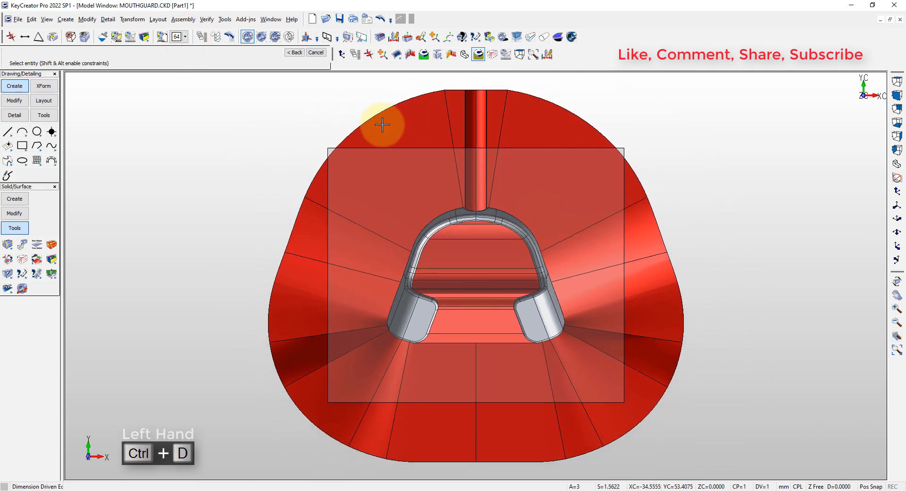
click(410, 147)
click(472, 76)
click(329, 189)
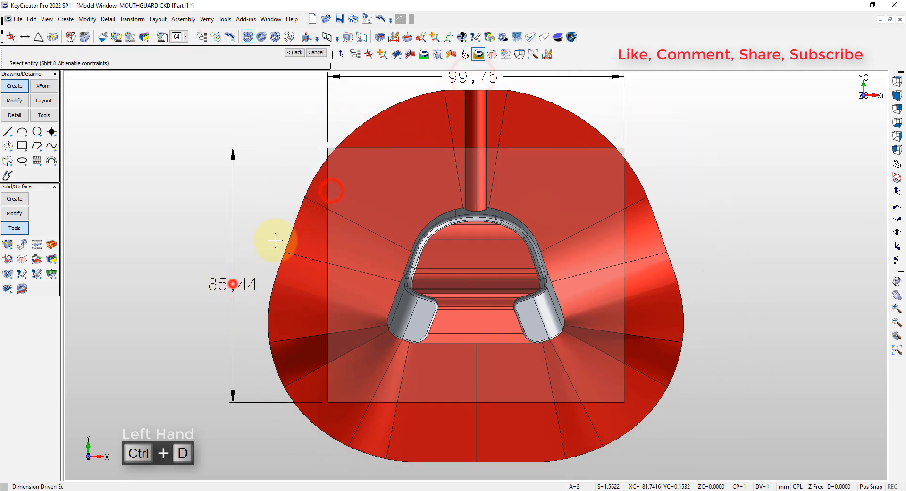
click(233, 284)
Set the box's driving dimensions to 90 mm horizontally and 80 mm vertically
middle_drag(343, 234, 335, 278)
click(470, 108)
text(90)
key(Return)
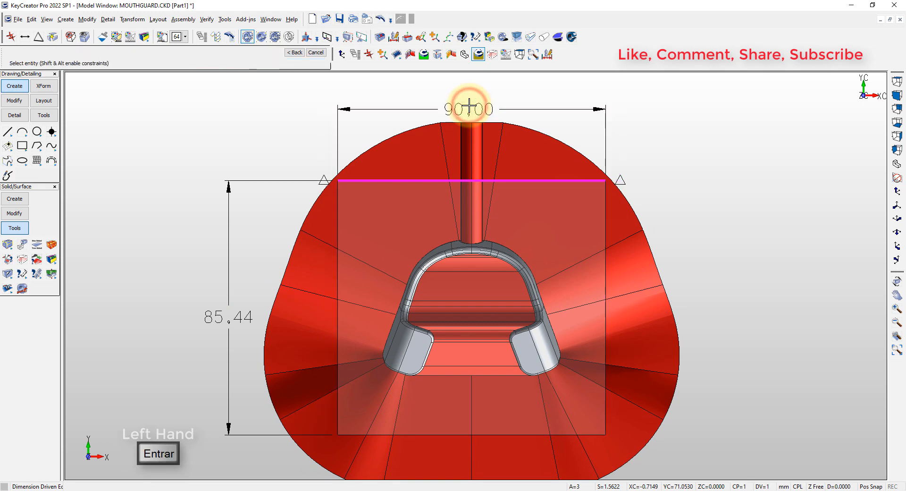
click(214, 316)
text(80)
key(Return)
key(Escape)
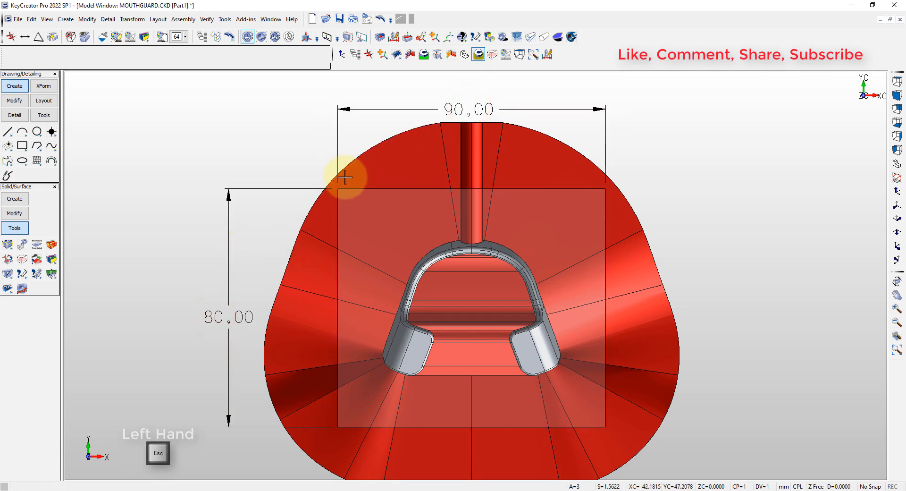
Trim the box with the connected faces of the cavity and parting surface, keeping the lower side
scroll(326, 195, up, 3)
scroll(269, 171, down, 4)
middle_drag(302, 351, 491, 312)
key(alt+2)
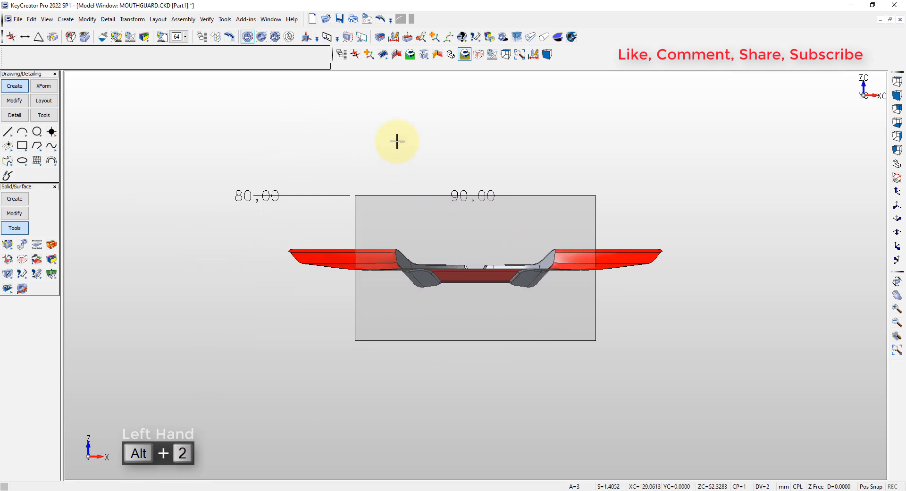
key(alt+a)
key(Escape)
click(14, 213)
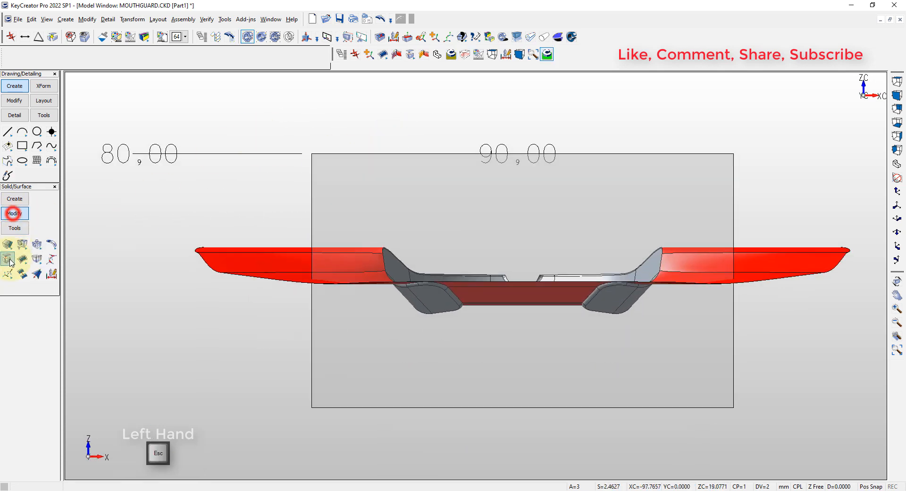
click(23, 244)
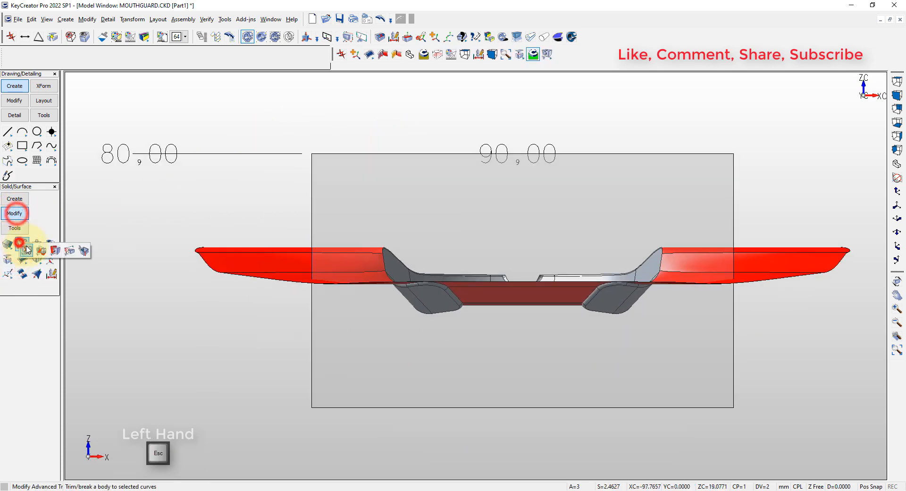
click(37, 249)
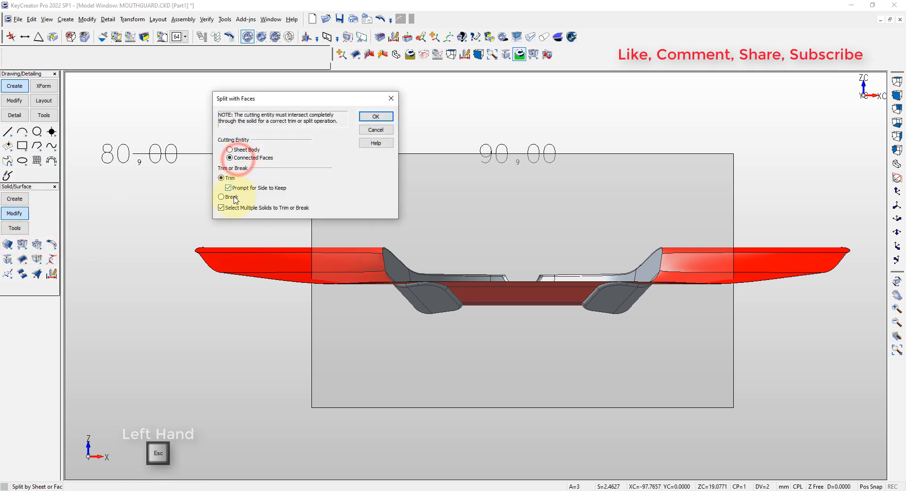
click(373, 116)
drag(162, 212, 805, 333)
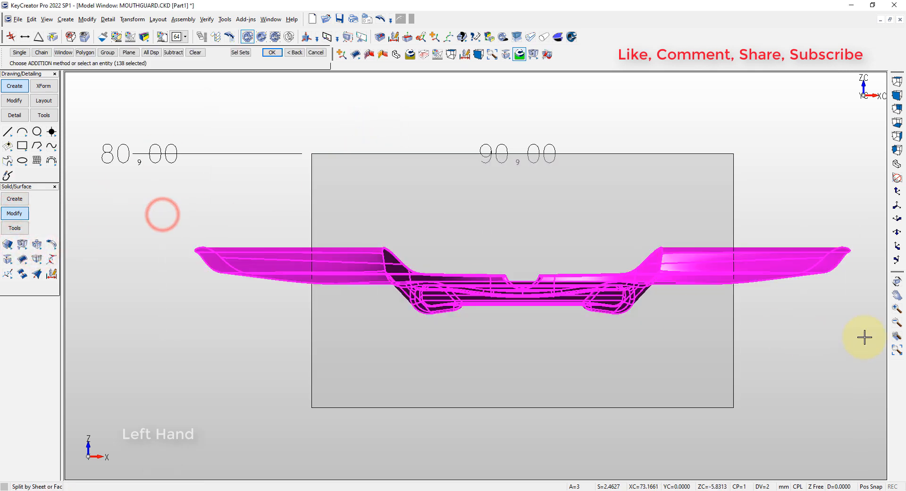
key(Return)
click(585, 212)
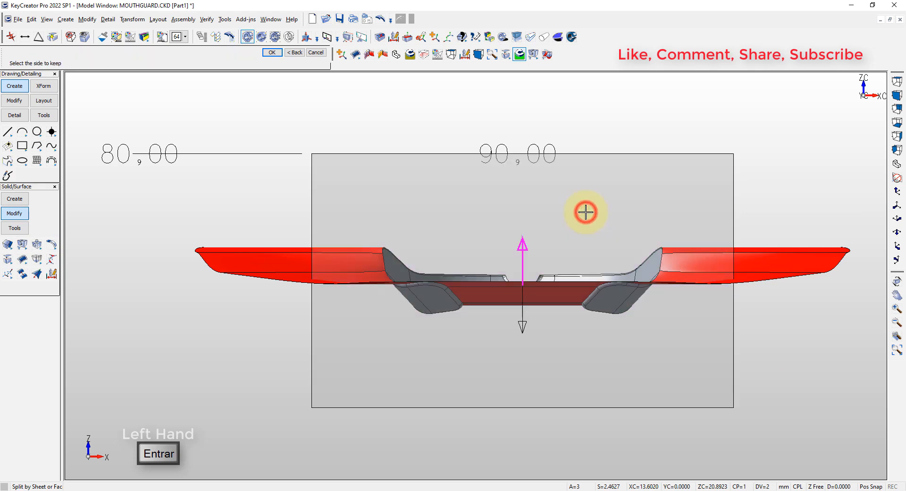
click(526, 331)
Delete the two box dimensions and hide the cavity and parting sheet, leaving the trimmed block in isometric view
click(504, 160)
key(Delete)
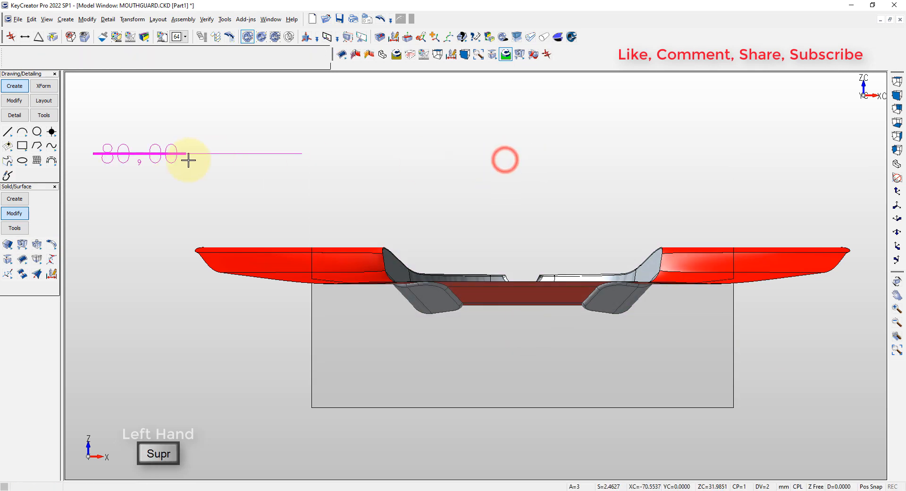
key(alt+7)
key(alt+a)
key(Escape)
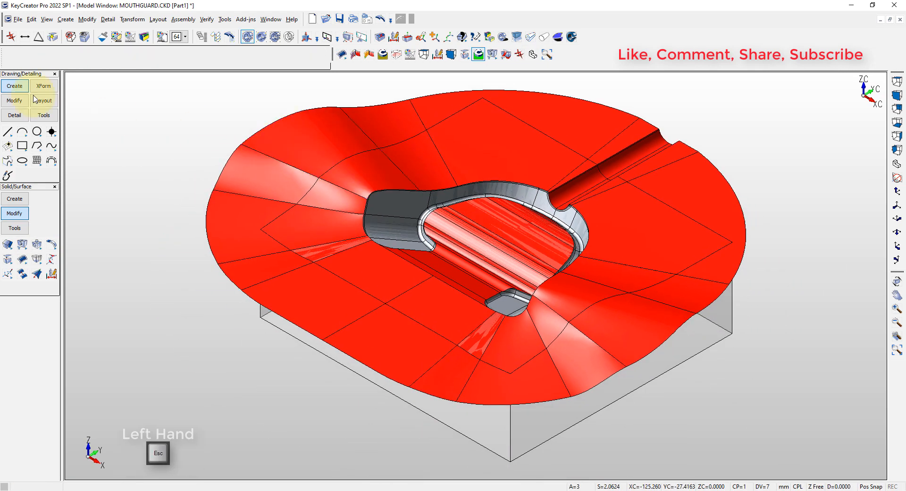
click(71, 39)
key(F1)
click(269, 140)
key(Return)
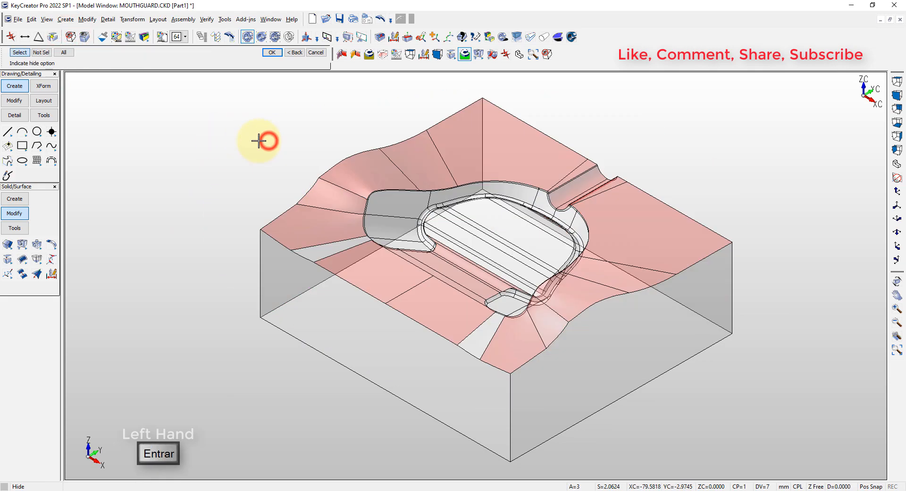
Make CAVITY 1 the active level, turn off the display of CAVITY 2, and fit the isometric view
key(alt+a)
middle_drag(304, 211, 338, 196)
key(alt+7)
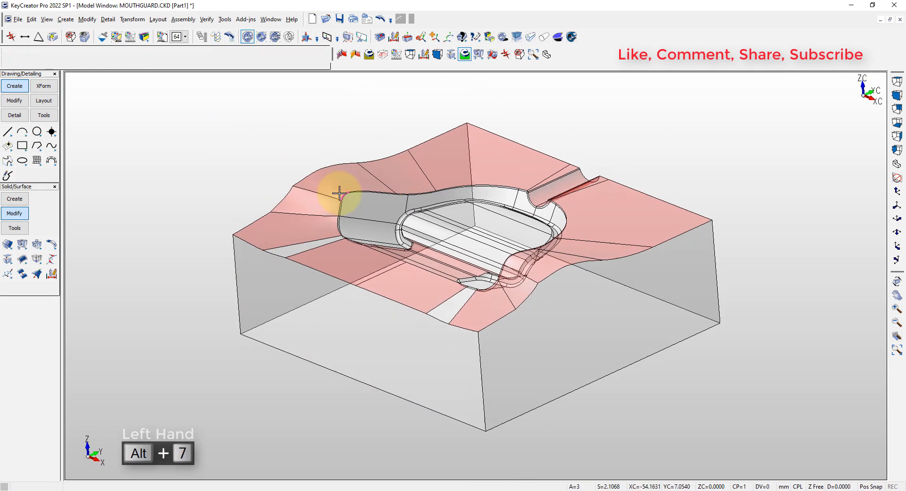
key(alt+a)
key(Escape)
click(713, 405)
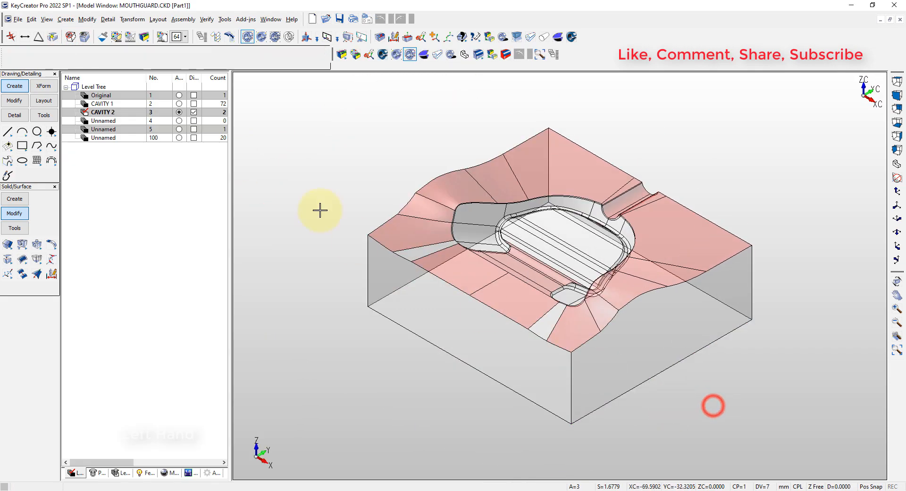
click(179, 104)
click(193, 112)
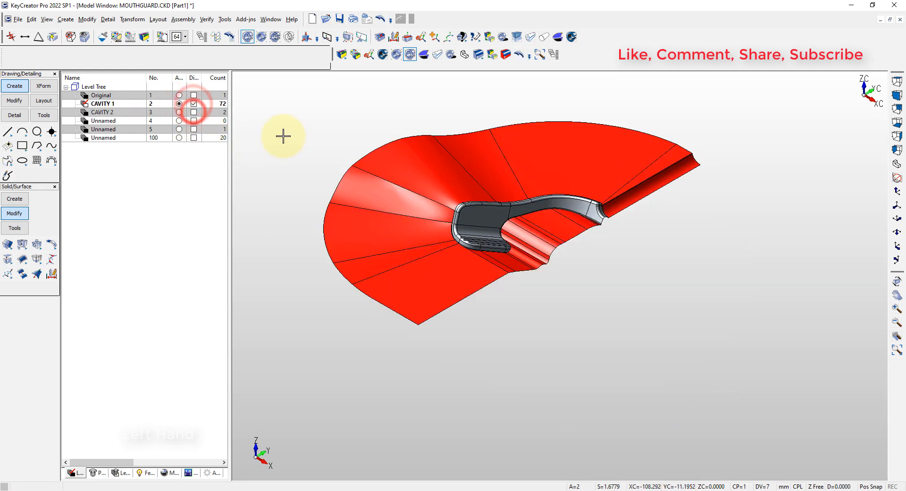
key(Escape)
key(alt+a)
key(Escape)
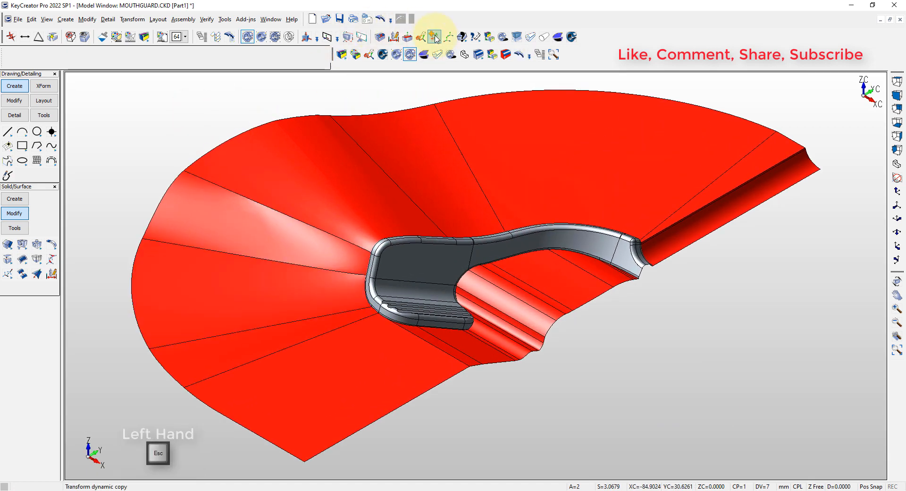
Create a mirrored copy of all displayed CAVITY 1 surfaces across the X axis with dynamic copy
click(434, 36)
click(152, 53)
key(F1)
key(Return)
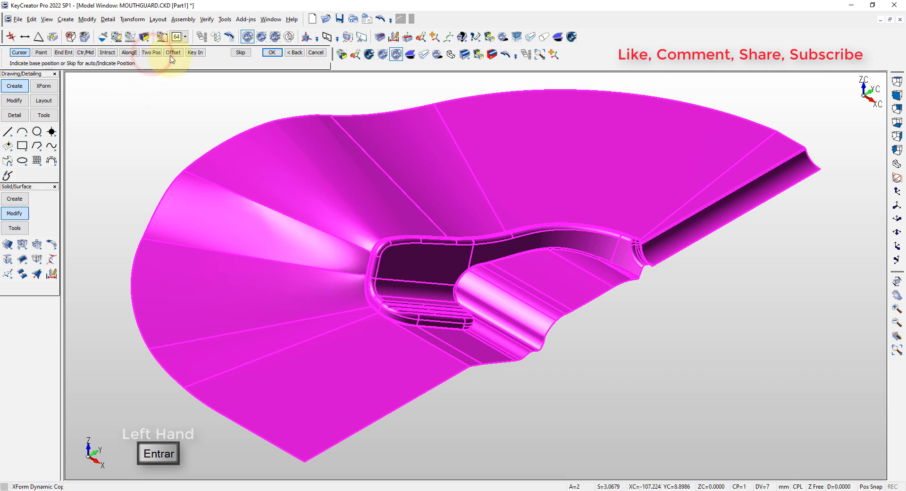
key(Return)
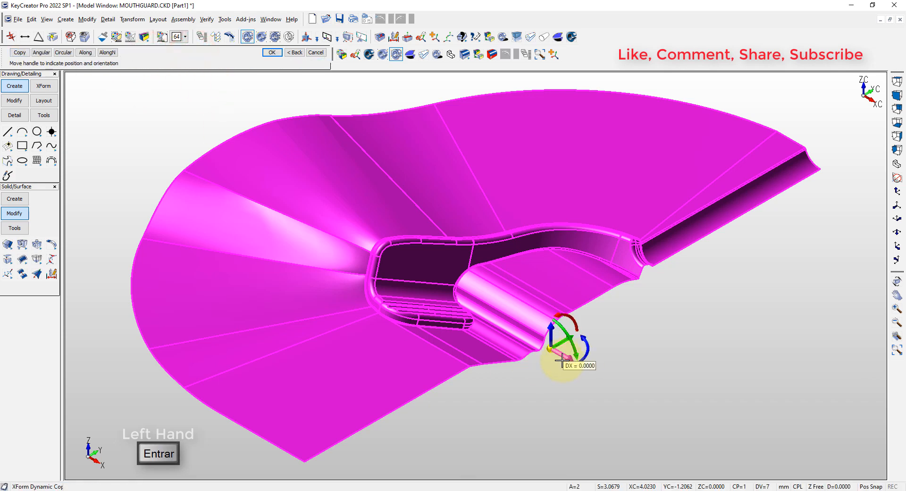
right_click(562, 360)
click(590, 431)
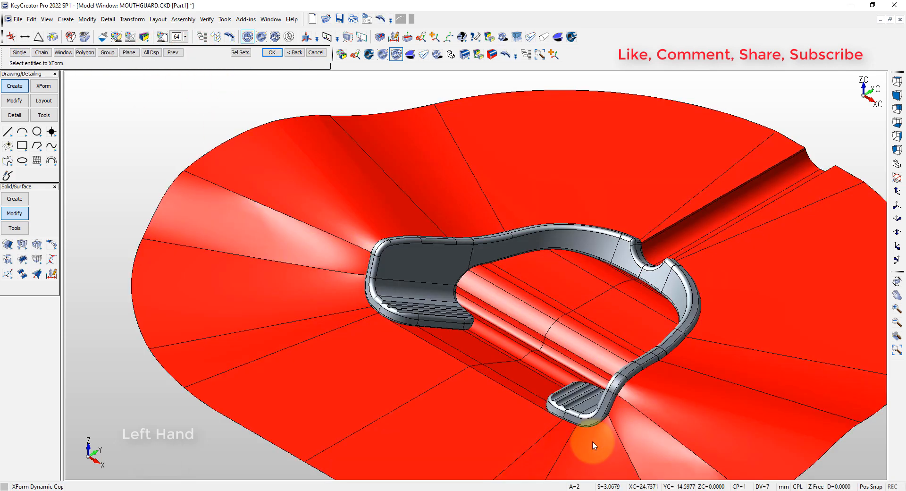
Match and combine the thin mirrored face pair beneath the top rim, matching tangency, snapping corner points and averaging both surfaces
key(alt+1)
scroll(477, 320, up, 3)
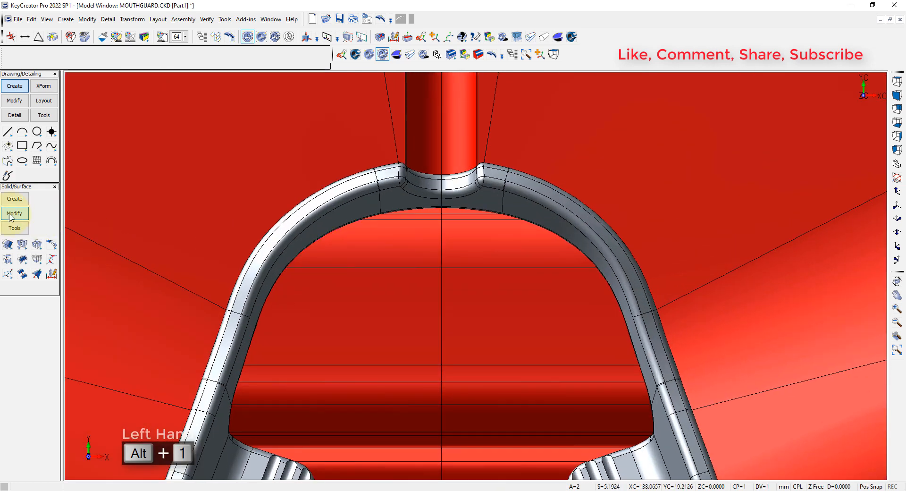
click(37, 261)
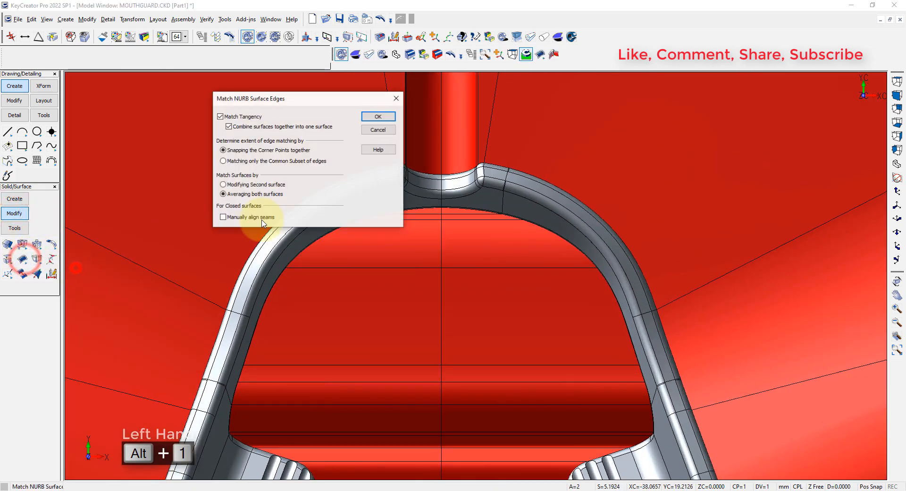
click(380, 116)
scroll(412, 227, up, 3)
click(412, 227)
click(408, 207)
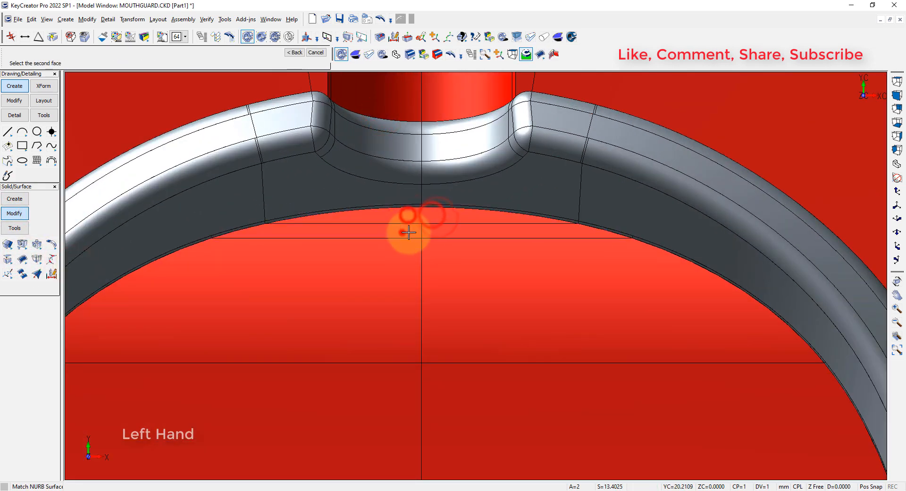
Match and combine the narrow strip pair near the top of the opening and the larger curved face pair beneath it
click(404, 232)
click(439, 233)
click(404, 233)
click(388, 264)
click(444, 290)
click(396, 292)
scroll(407, 333, down, 3)
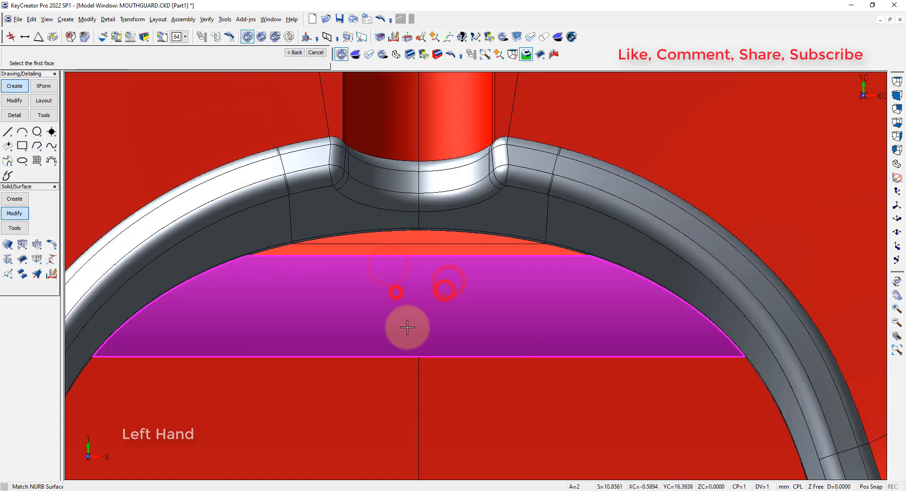
Match and combine the wide mirrored face pair in the middle of the opening and the strip pair directly below it
middle_drag(406, 336, 436, 178)
scroll(436, 179, down, 1)
click(404, 257)
click(479, 257)
click(463, 321)
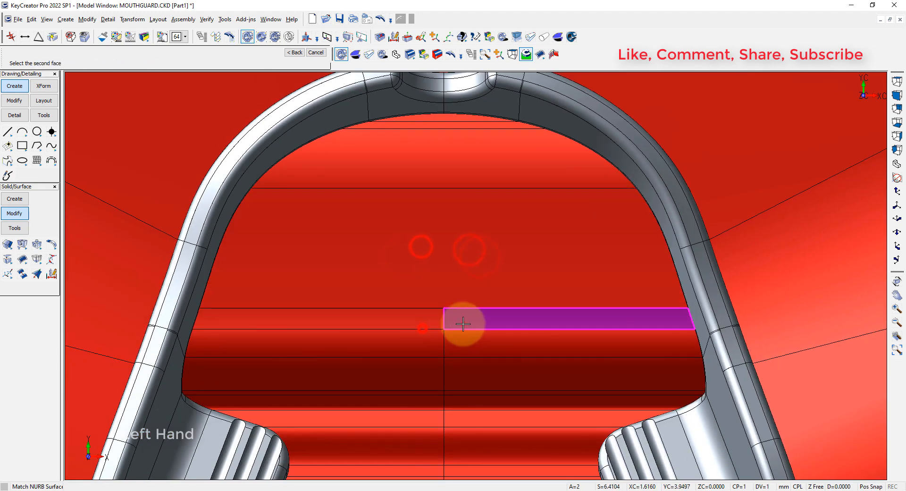
click(424, 318)
middle_drag(446, 318, 434, 253)
scroll(430, 254, down, 2)
scroll(427, 296, up, 3)
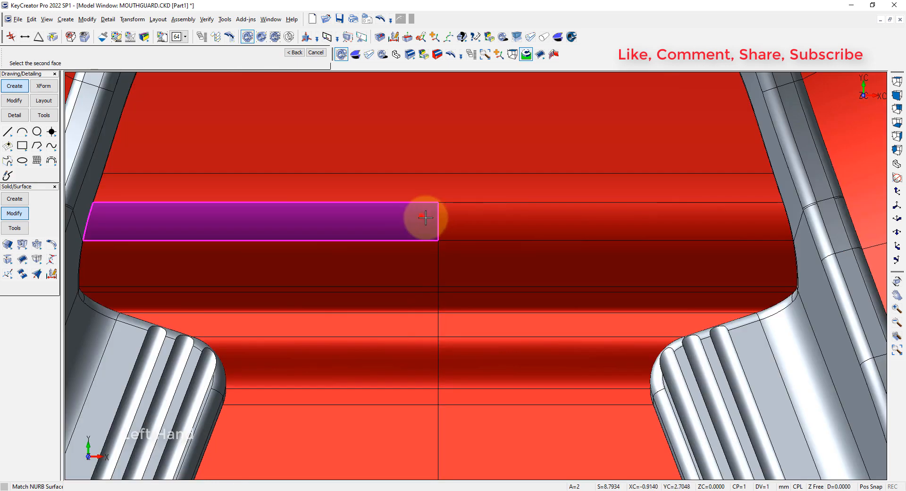
Match and combine the two dark curved band pairs just above the inner corners of the end pads
click(421, 216)
click(475, 223)
click(465, 221)
click(416, 221)
click(412, 259)
click(470, 265)
click(455, 265)
click(415, 265)
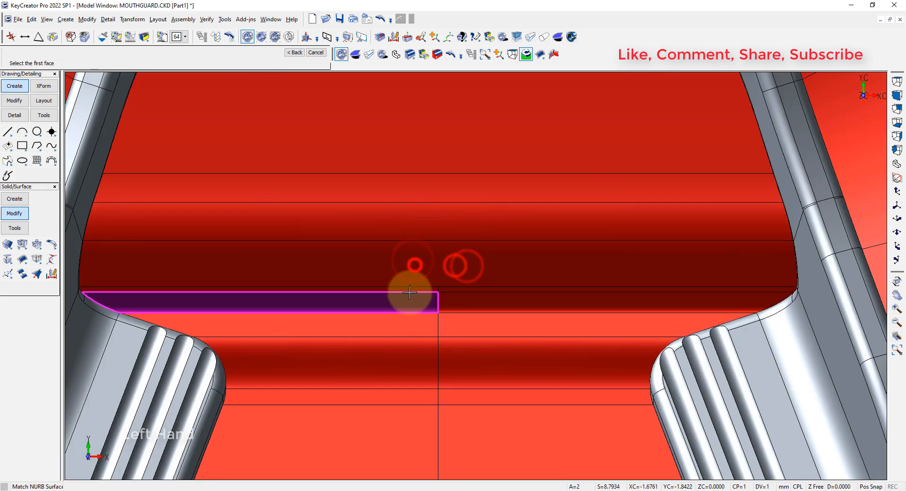
Match and combine the very thin strip pair and the narrow dark strip pair level with the end pads' inner corners
click(410, 288)
click(449, 289)
click(453, 291)
click(423, 289)
click(421, 307)
click(458, 307)
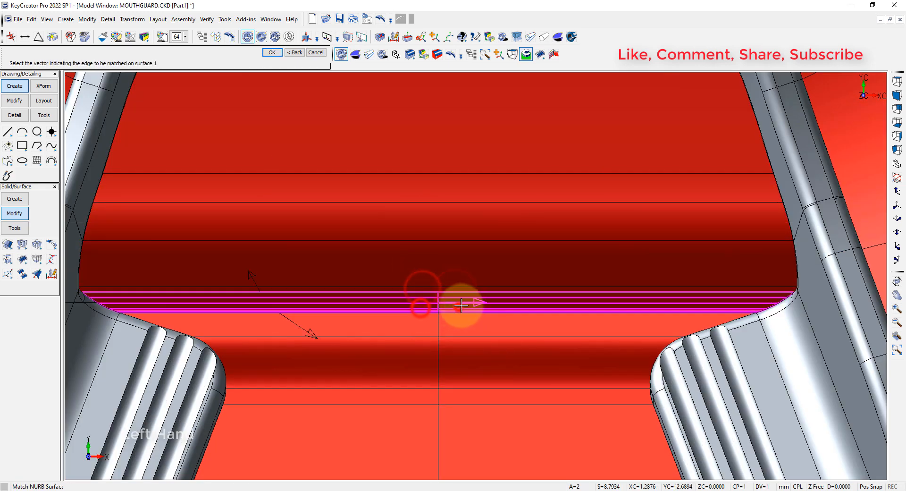
click(465, 305)
click(423, 304)
middle_drag(437, 315, 439, 259)
scroll(438, 259, down, 1)
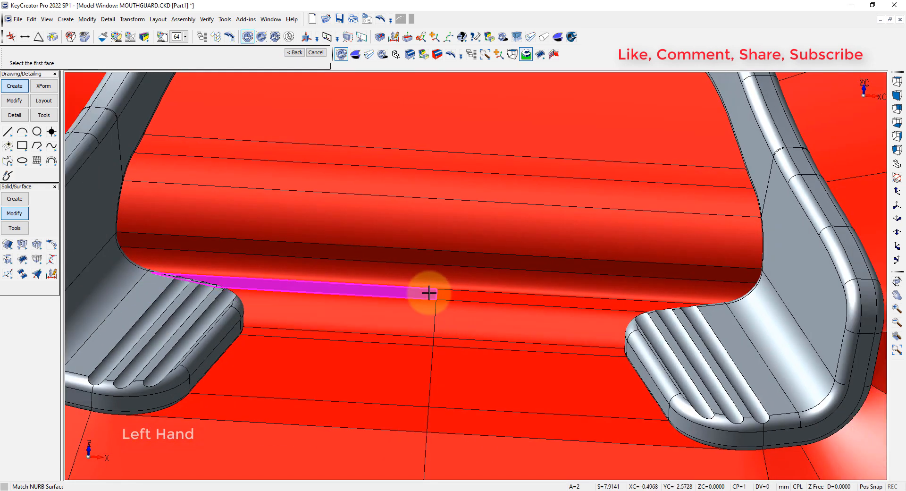
Match and combine the thin strip pair and the wider curved band pair between the two ribbed end pads
click(428, 292)
click(451, 294)
click(457, 295)
click(420, 290)
click(414, 313)
click(458, 322)
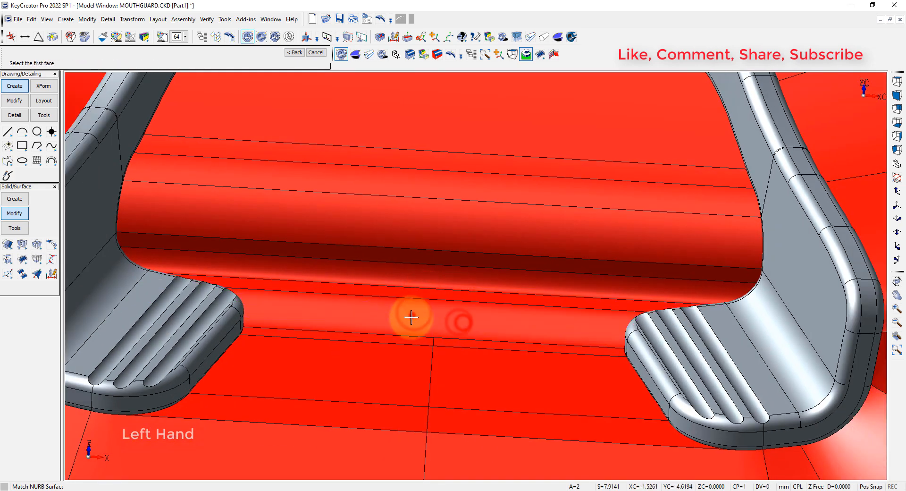
Match and combine the wide flat face pair between the end pads and the narrow strip pair directly below it
click(447, 343)
click(456, 344)
click(410, 367)
click(460, 378)
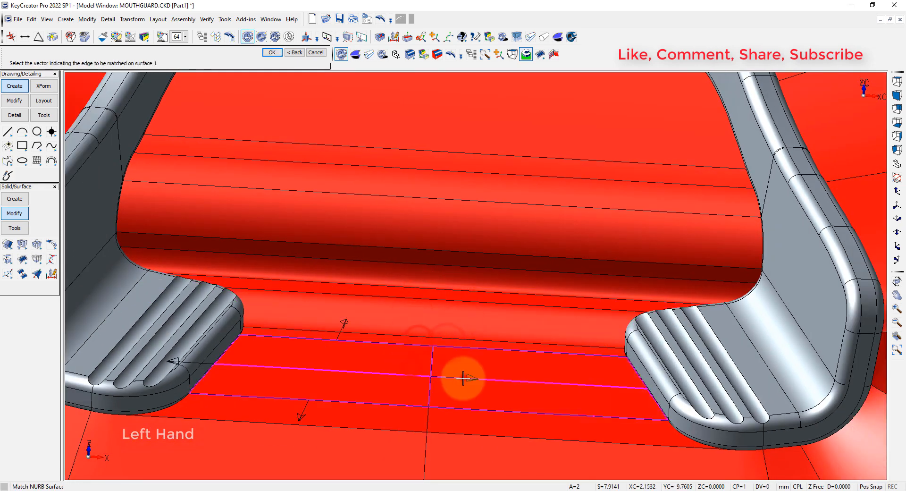
click(462, 377)
click(461, 378)
click(409, 416)
click(440, 422)
click(439, 422)
click(439, 423)
key(Escape)
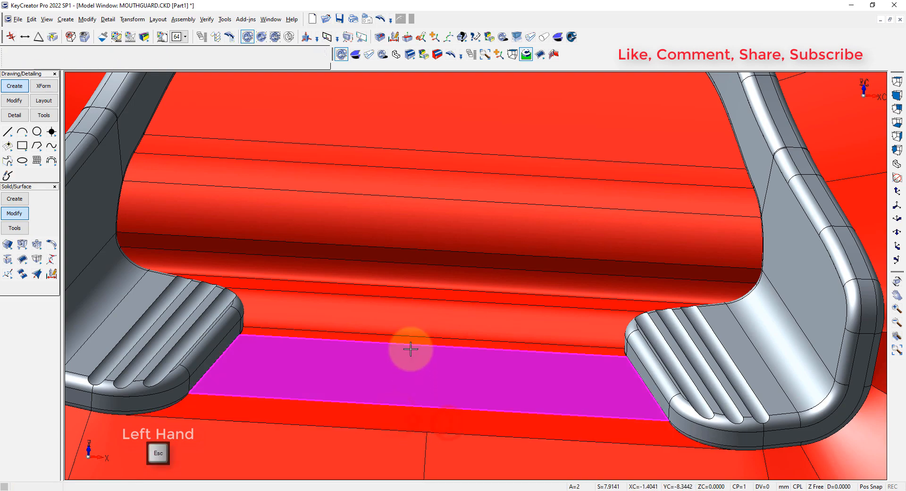
Stitch all the displayed surfaces into one sheet body with a maximum tolerance of 0.001, merging redundant faces
key(alt+7)
key(alt+a)
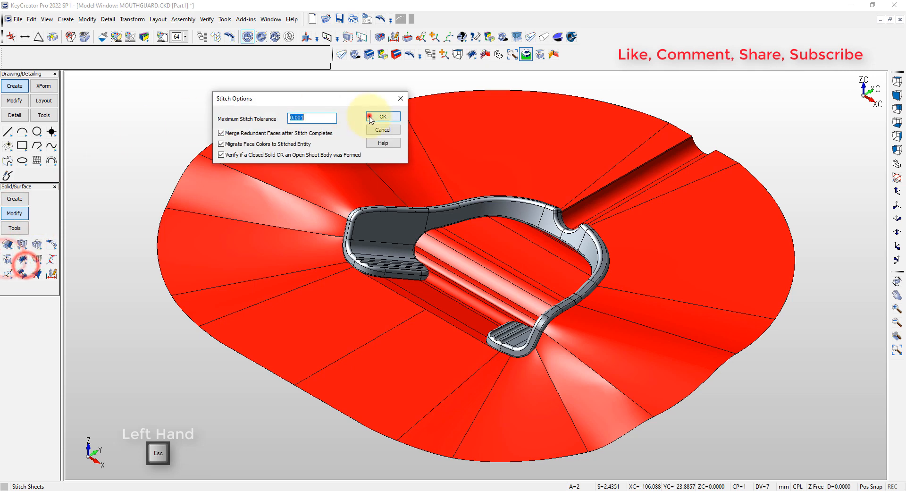
click(373, 117)
click(19, 54)
key(Return)
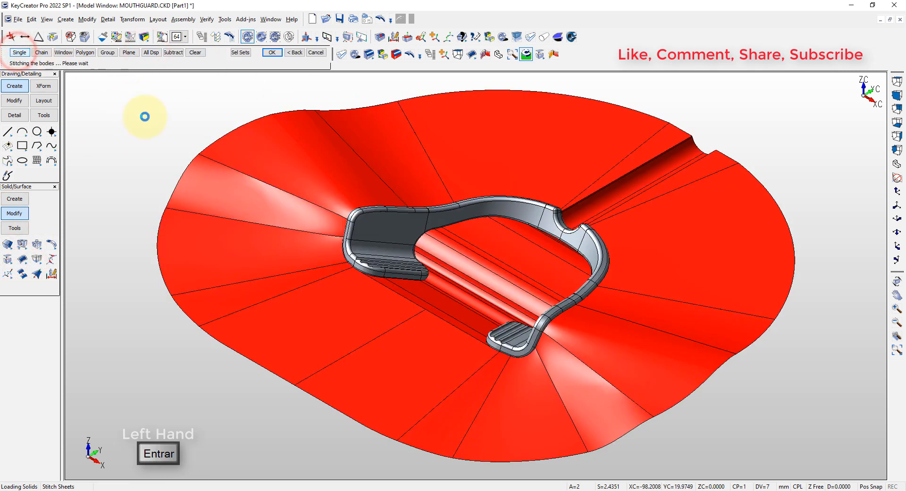
click(416, 127)
click(182, 97)
key(Escape)
Create a 75% transparent solid bounding box around the central mouthguard faces, oversized by 40 in length, width and height
click(14, 227)
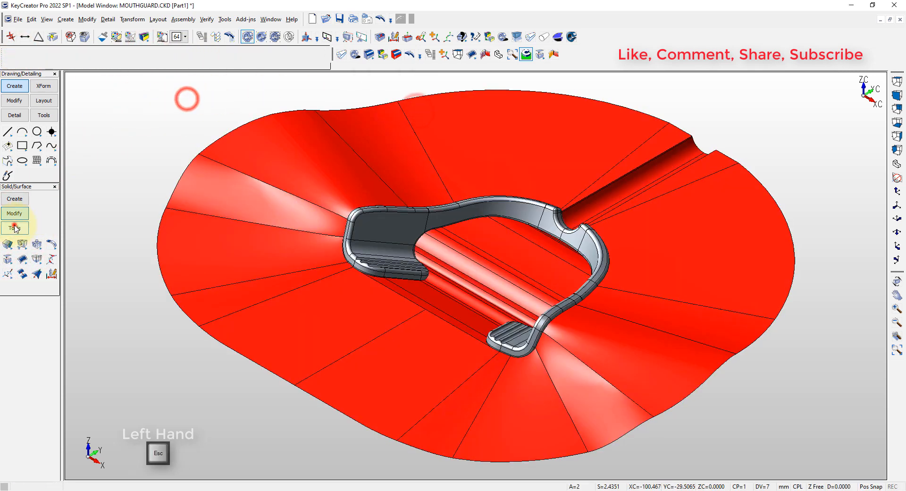
click(22, 259)
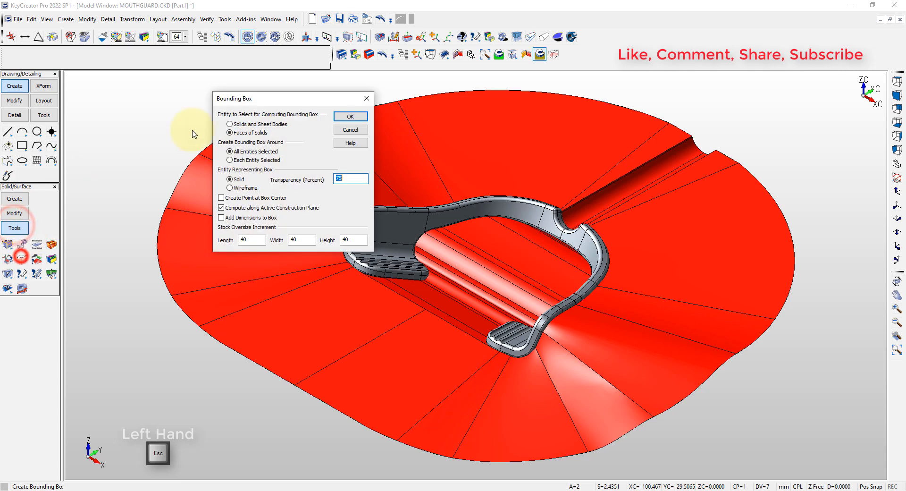
click(349, 117)
click(71, 53)
click(322, 180)
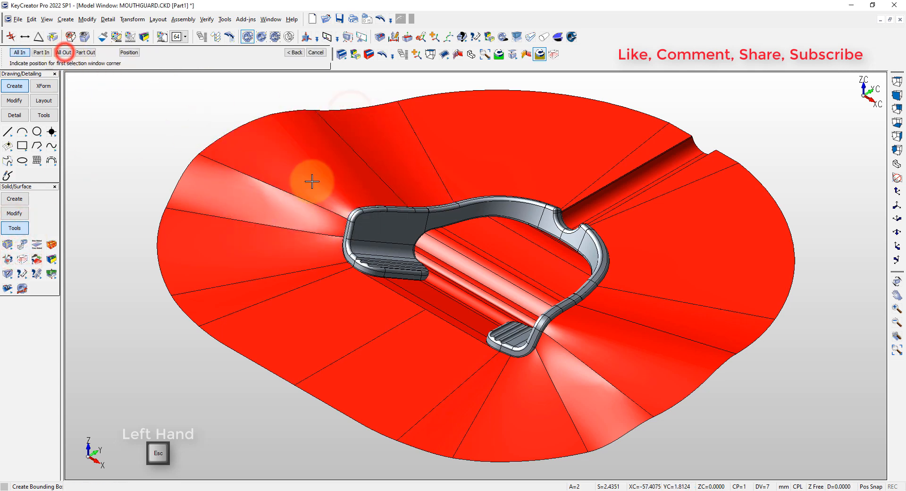
click(593, 347)
key(Return)
Add driving dimensions to the block's horizontal and vertical edges in the top view
key(alt+1)
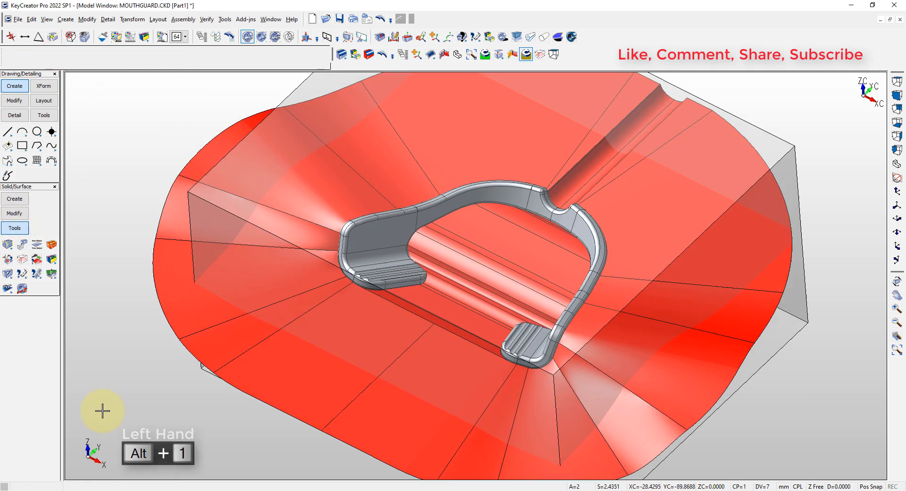
key(alt+a)
key(ctrl+d)
click(346, 163)
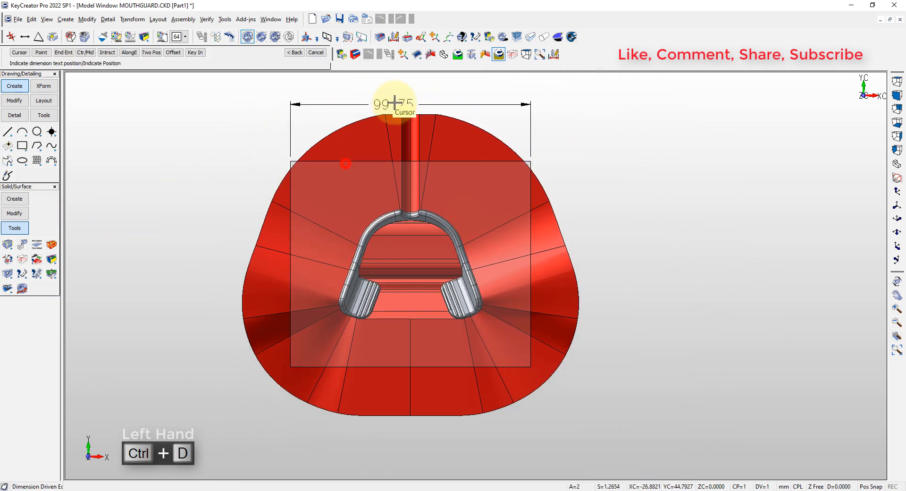
click(403, 95)
click(296, 234)
click(202, 257)
Set the block's horizontal size to 90 mm and its vertical size to 80 mm, and delete both dimensions
click(405, 95)
text(90)
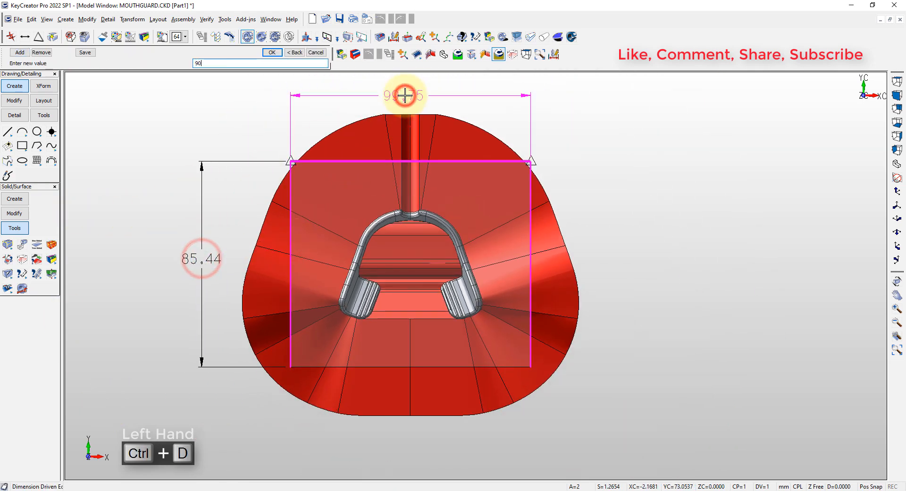
key(Return)
text(80)
key(Return)
key(Escape)
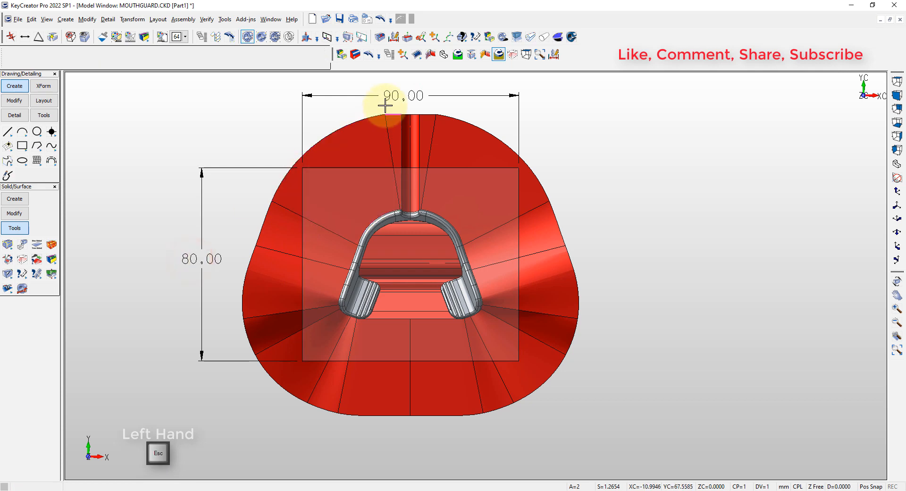
click(197, 262)
key(Delete)
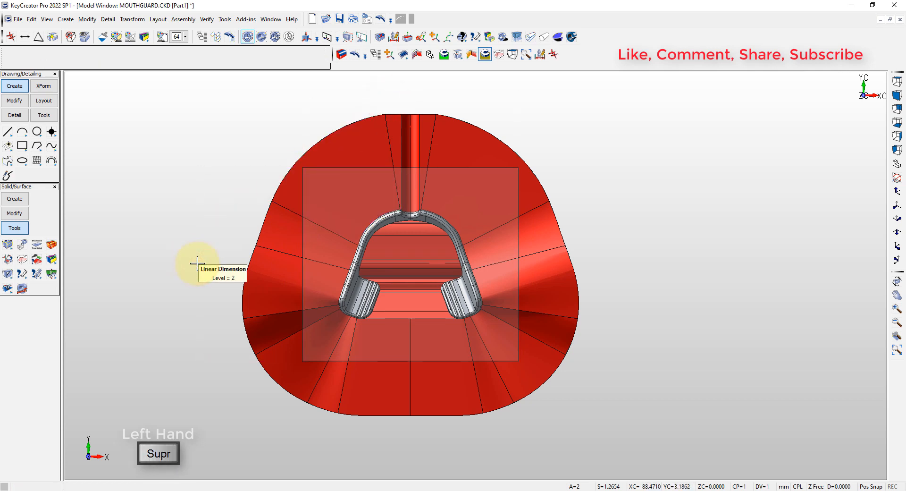
Trim the block with all the connected cavity and parting faces, keeping the portion above them
key(alt+2)
scroll(202, 316, up, 5)
click(168, 189)
key(Escape)
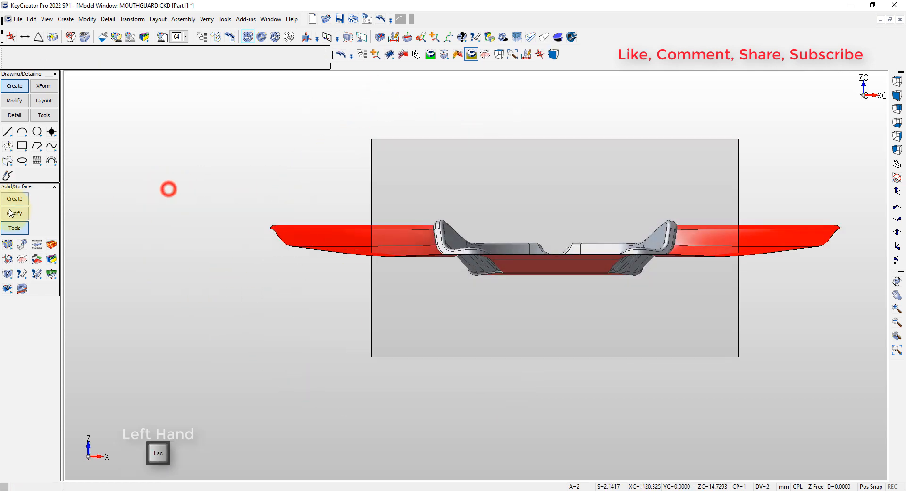
click(11, 213)
click(22, 244)
click(40, 245)
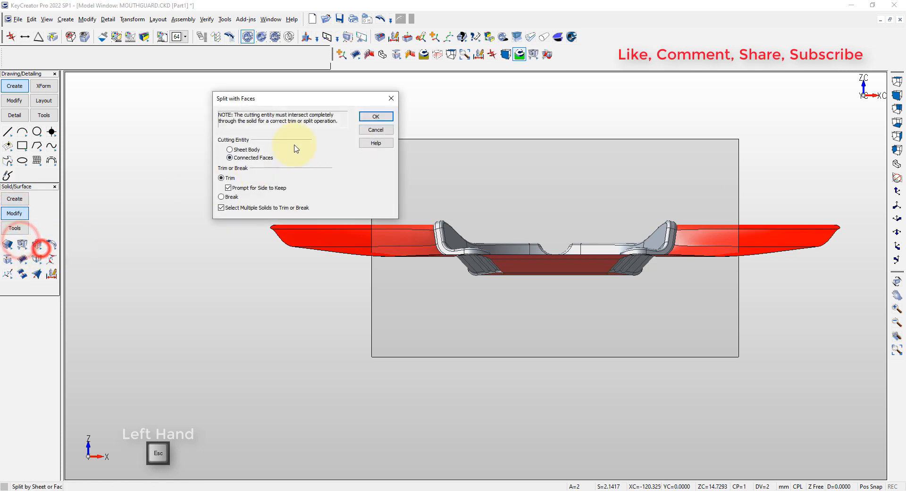
click(391, 119)
drag(213, 186, 857, 289)
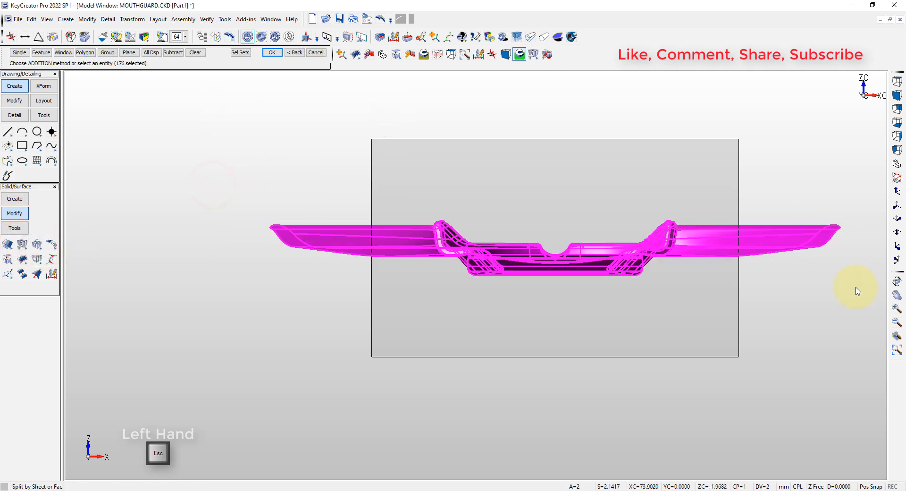
key(Return)
click(541, 175)
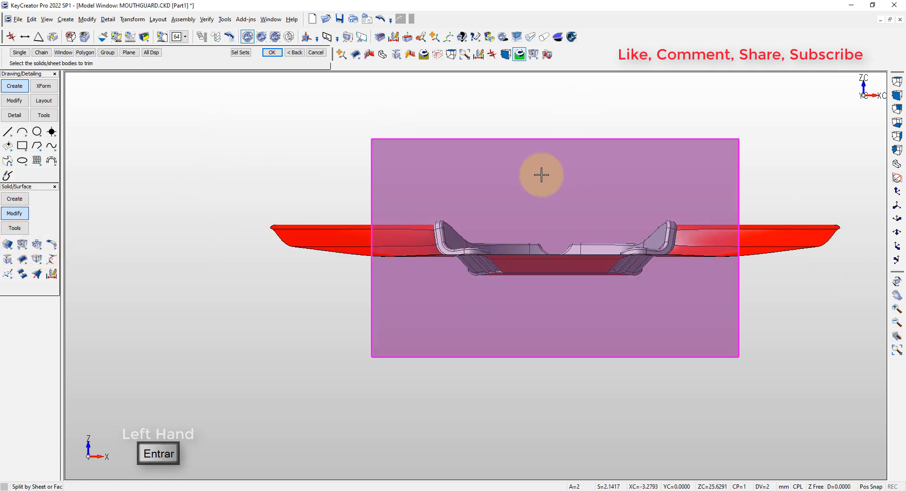
key(Return)
click(554, 227)
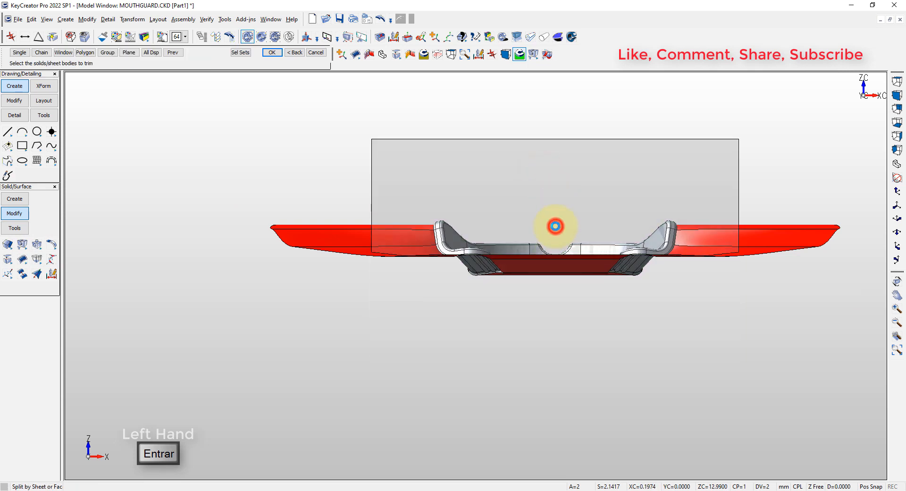
key(Escape)
Hide the red parting sheet and display the lower mould half together with the upper one
middle_drag(510, 307, 291, 188)
click(69, 37)
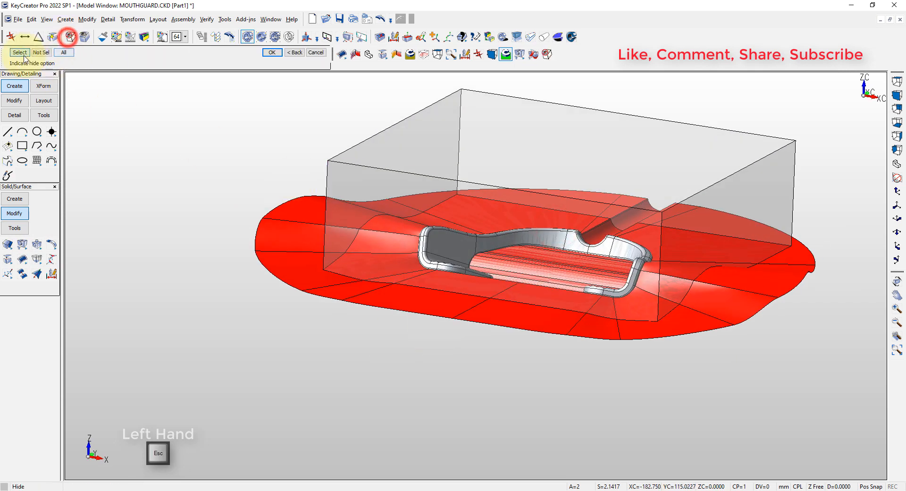
click(263, 218)
key(Return)
key(alt+7)
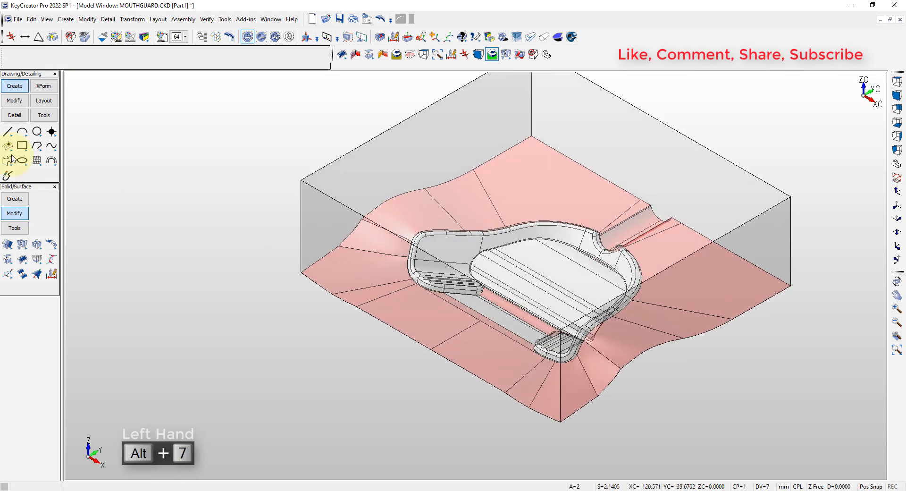
click(193, 114)
key(alt+a)
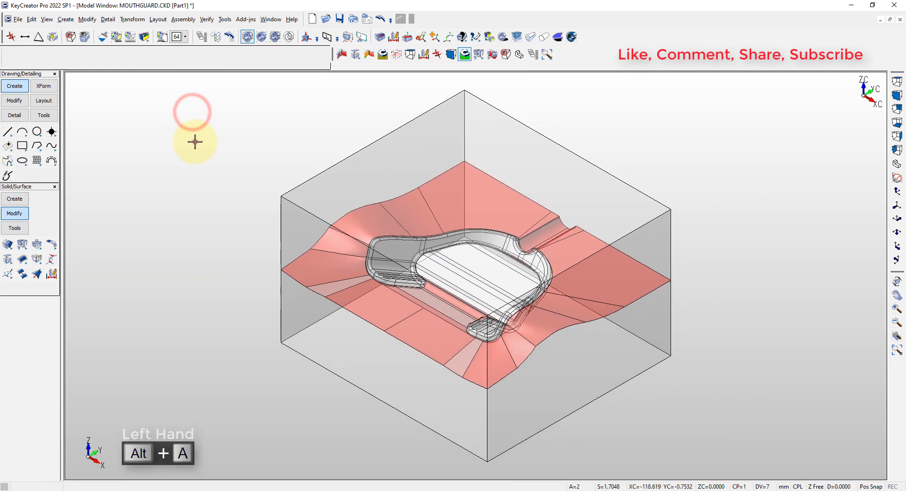
click(195, 141)
key(Escape)
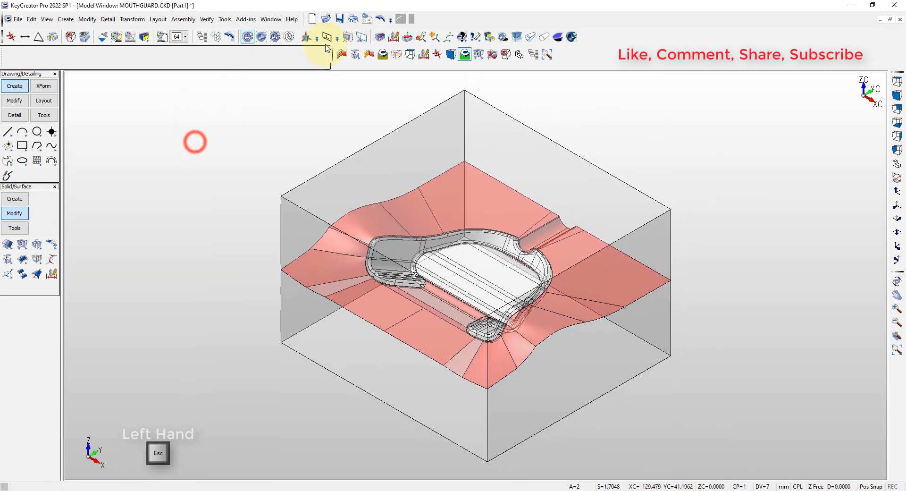
Reset the face colours of all displayed mould bodies
click(145, 39)
click(345, 114)
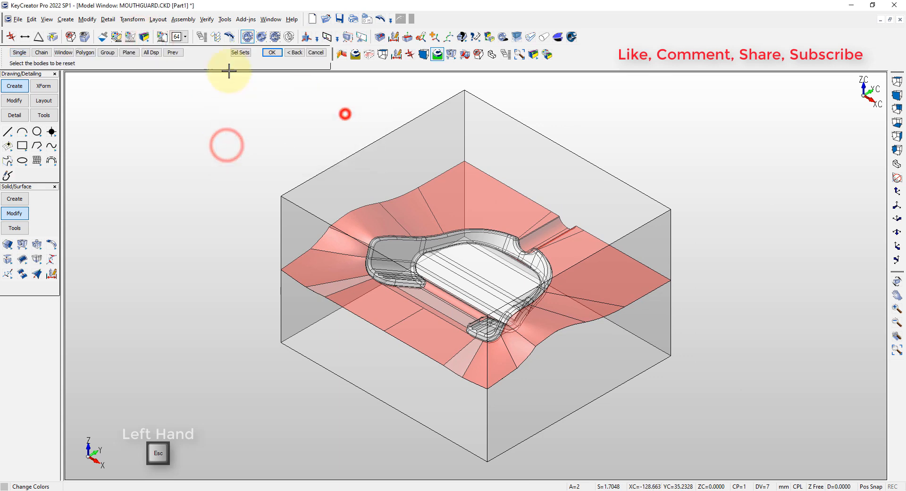
click(151, 52)
click(23, 52)
key(Return)
key(Escape)
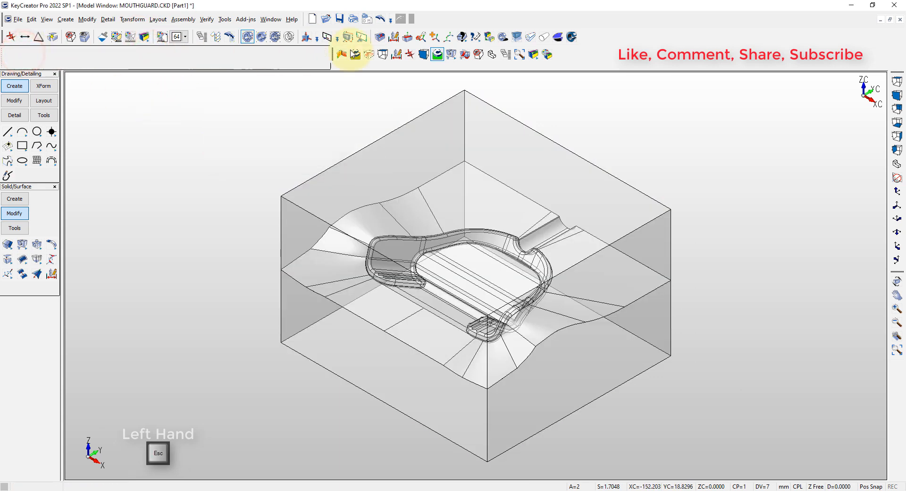
Remove the transparency from the upper and lower mould blocks so both are opaque
click(488, 40)
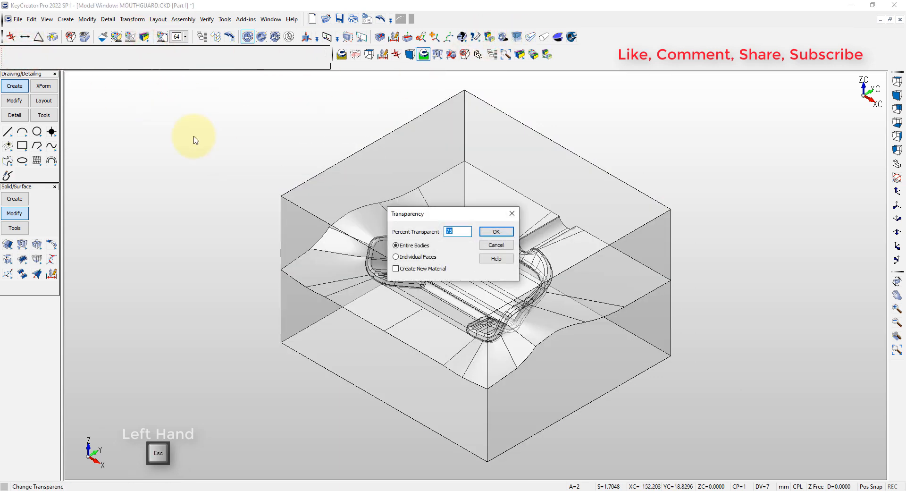
key(Return)
click(355, 159)
click(303, 337)
key(Escape)
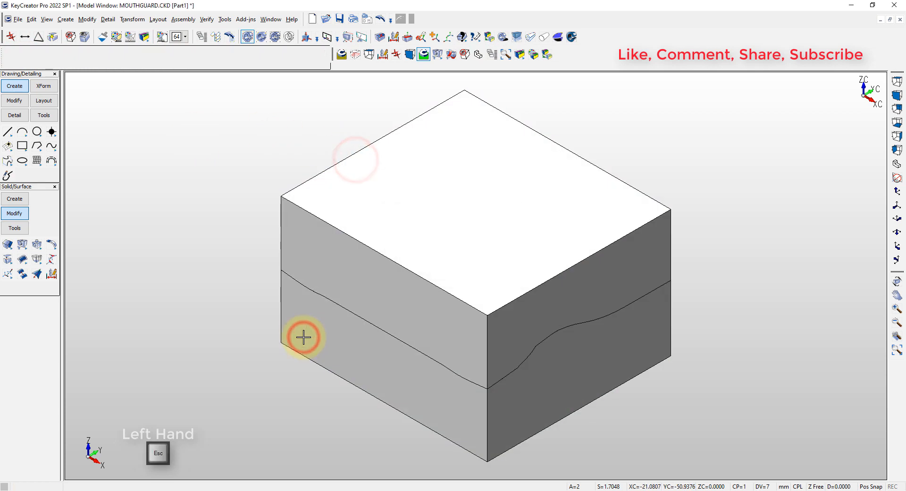
Open the mould by rotating the upper half -90 degrees about the rear corner of the parting line with Dynamic Move
key(alt+a)
click(419, 36)
click(569, 239)
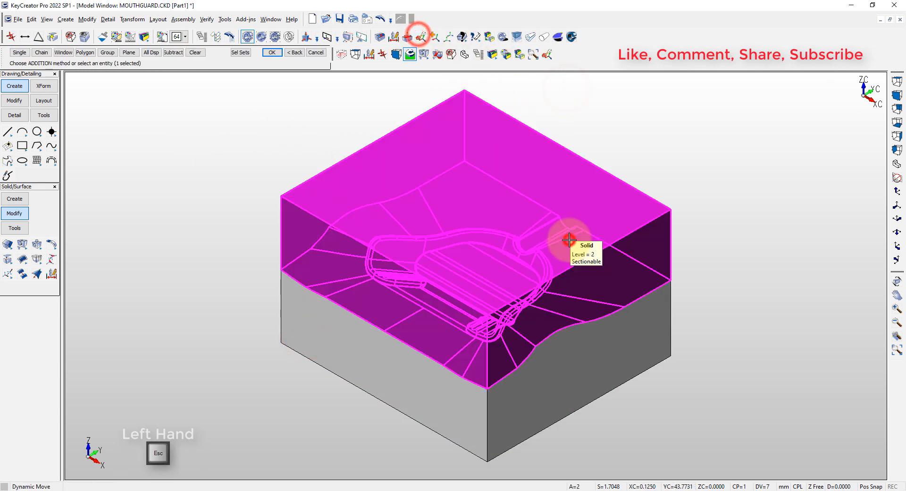
key(Return)
key(F1)
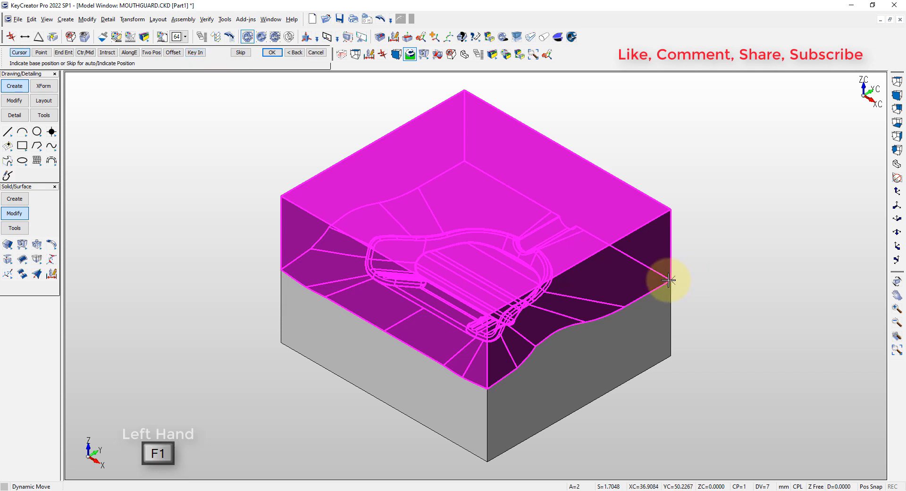
click(669, 280)
click(692, 249)
text(-90)
key(Return)
key(Return)
key(alt+a)
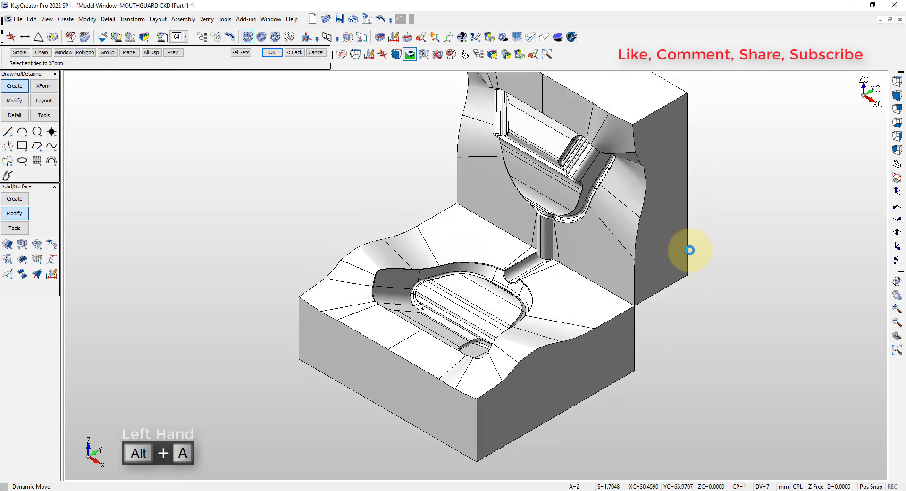
key(Escape)
Display the mouthguard part inside the lower cavity
drag(61, 189, 231, 189)
click(194, 94)
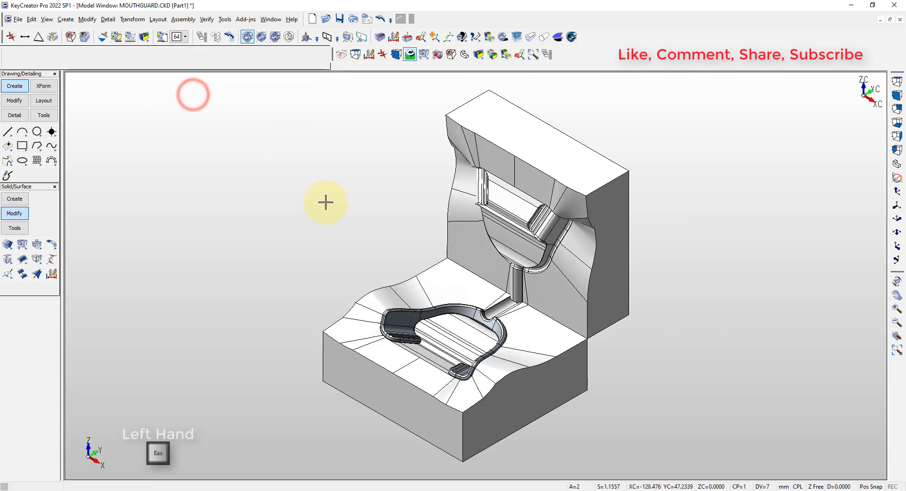
click(419, 37)
click(464, 118)
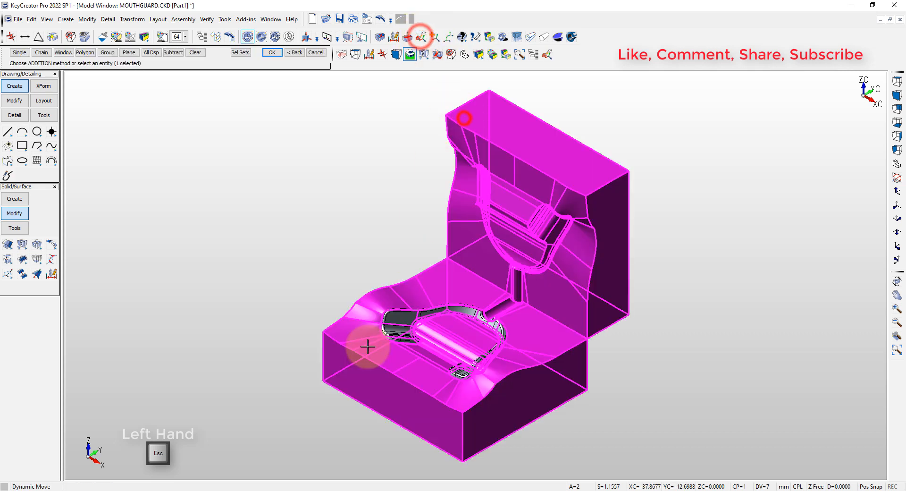
key(Escape)
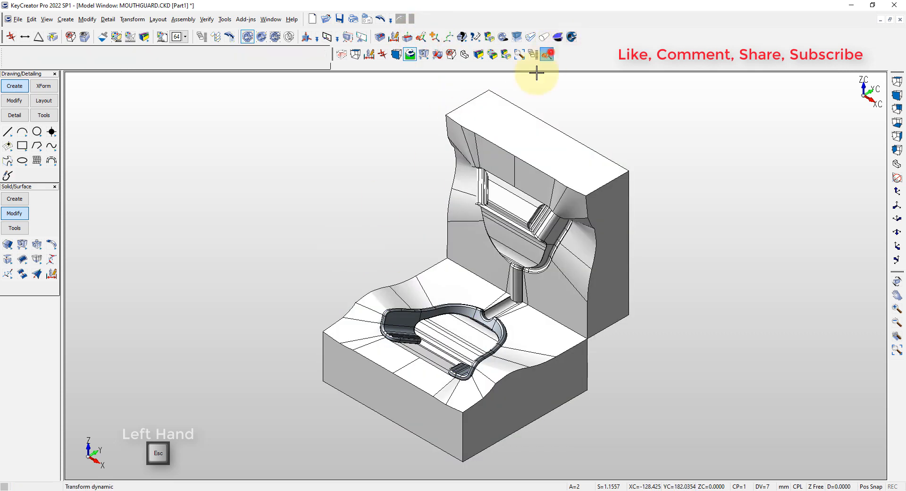
Move the mouthguard part straight up out of the lower cavity with Dynamic Move
click(546, 54)
click(395, 323)
drag(451, 321, 446, 254)
key(Escape)
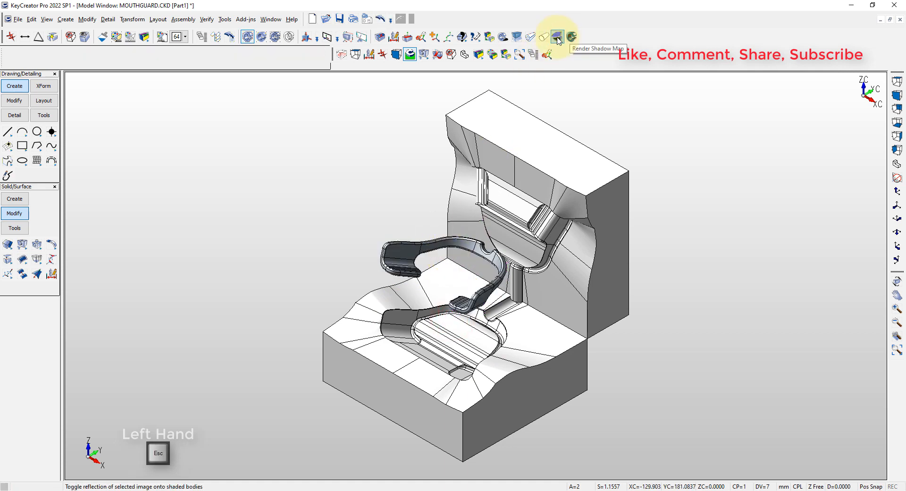
Render the scene with the chrome01.jpg environment map, a shadow map, perspective and a viewport shadow on the world XY plane
click(558, 37)
click(584, 193)
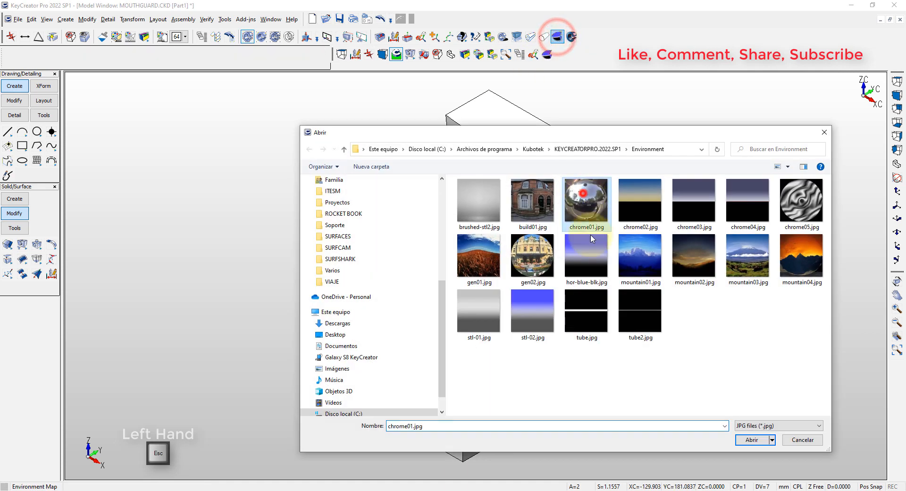
click(751, 440)
click(571, 37)
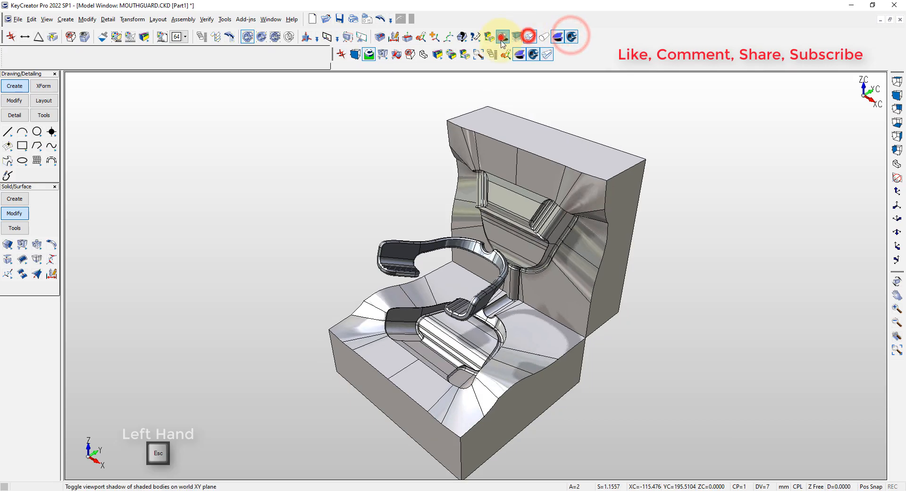
click(502, 39)
scroll(496, 384, up, 5)
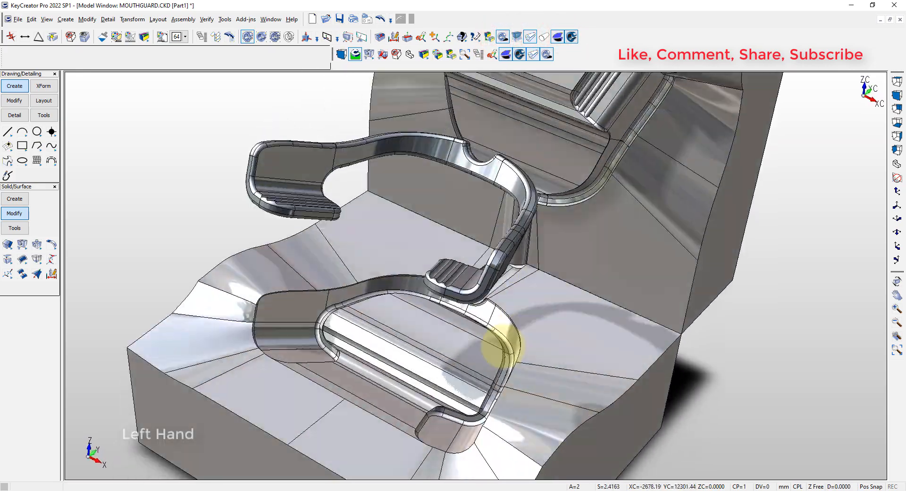
middle_drag(500, 345, 262, 284)
key(alt+a)
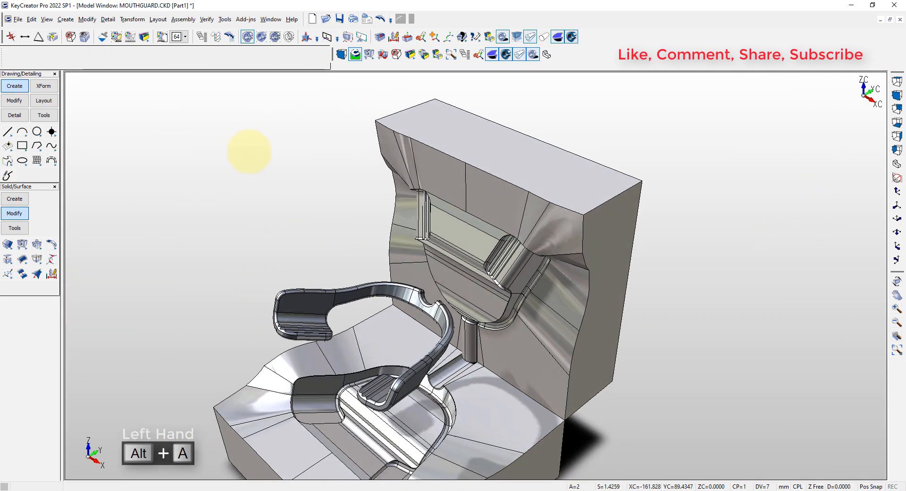
scroll(414, 347, up, 1)
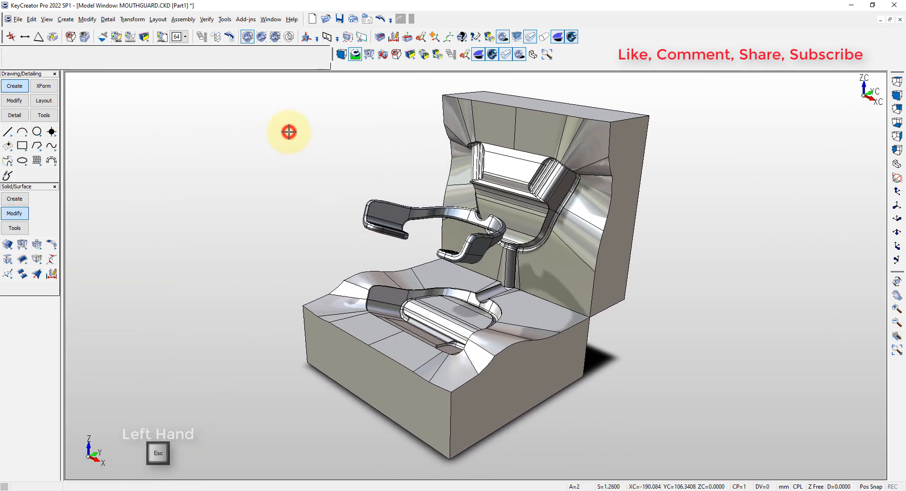